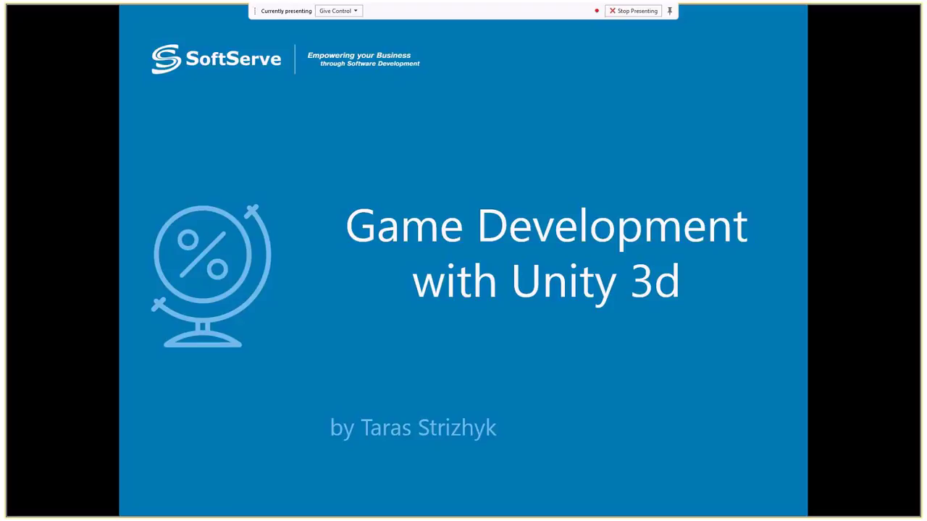
# - Advance the slideshow from the title slide to the Agenda slide
pyautogui.press('Right')
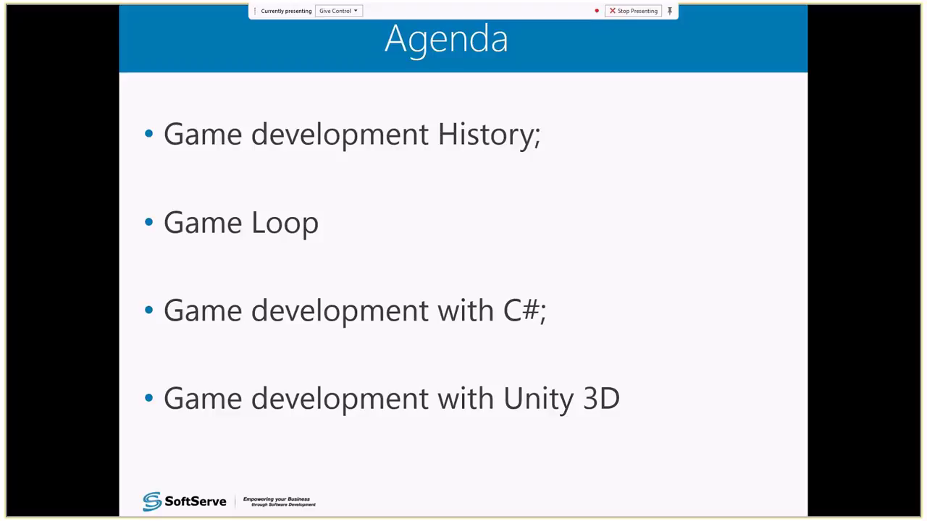
# - Advance to the Game Development History timeline covering 1947 through 1971
pyautogui.press('Right')
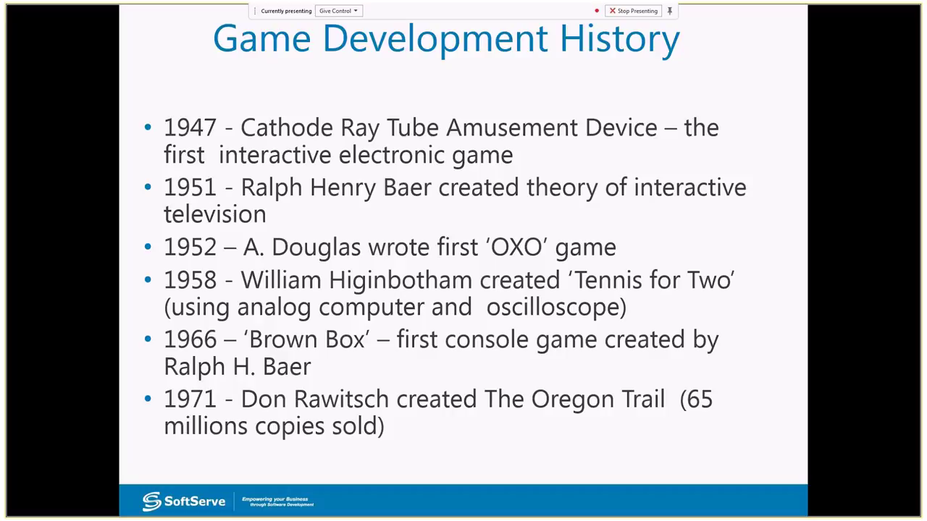
pyautogui.hotkey('alt', 'Tab')
# - Advance to the 1973–1985 Game Development History slide with the 3D maze image
pyautogui.press('Right')
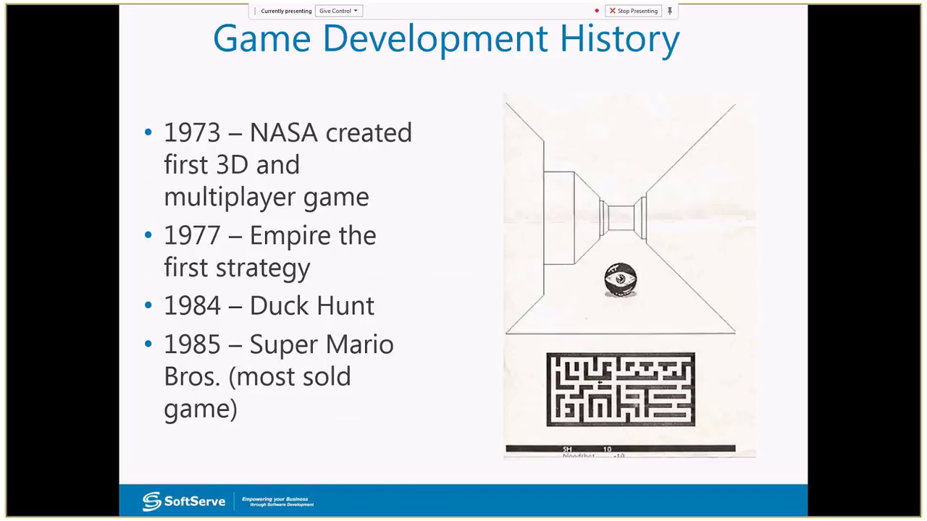
pyautogui.press('Right')
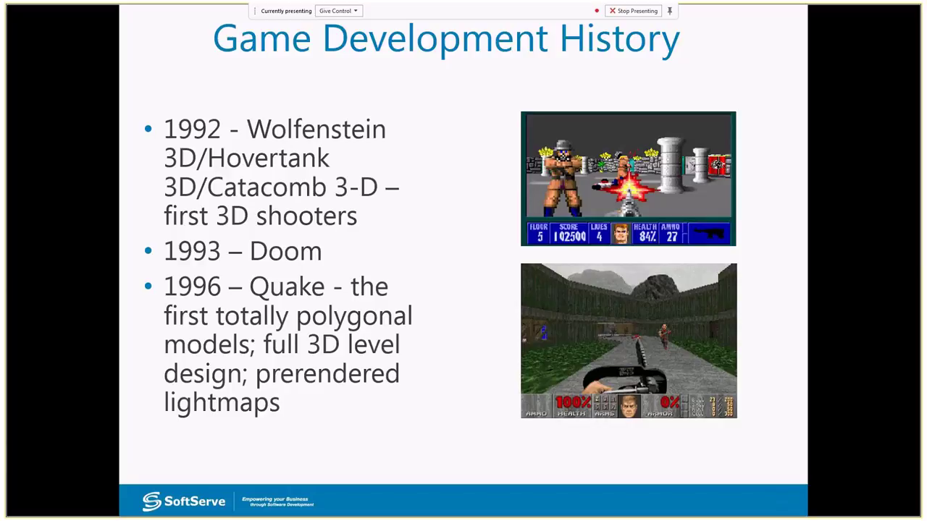
# - Advance to slide 6, Game Loop, showing the Startup–Update–Draw–Shutdown diagram
pyautogui.press('Right')
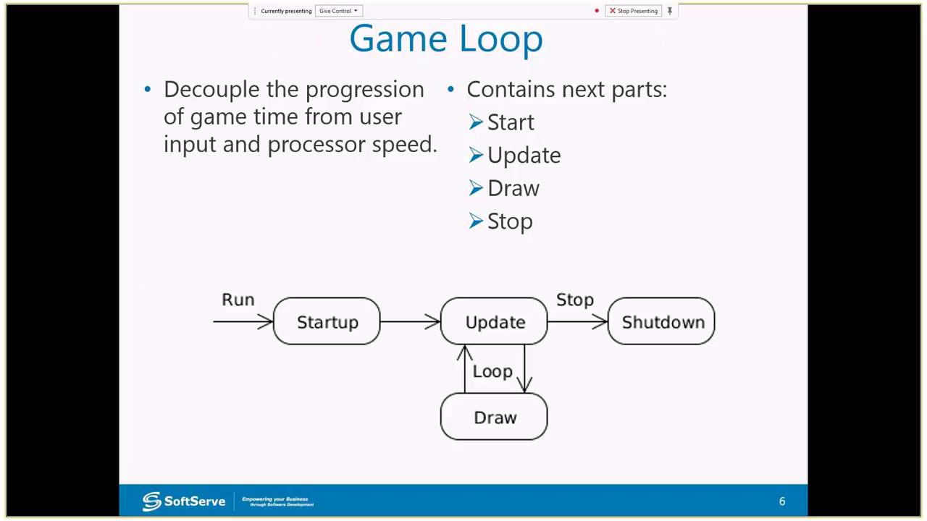
# - Advance to slide 7, the More Advanced Game Loop flowchart
pyautogui.press('Right')
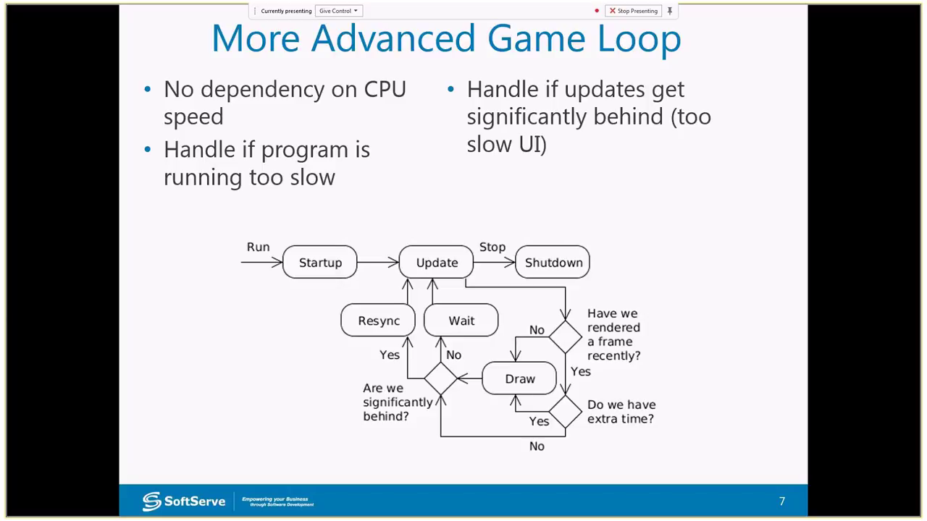
# - Advance to slide 8, the Spoiler: Unity 3D Game loop lifecycle chart
pyautogui.press('Right')
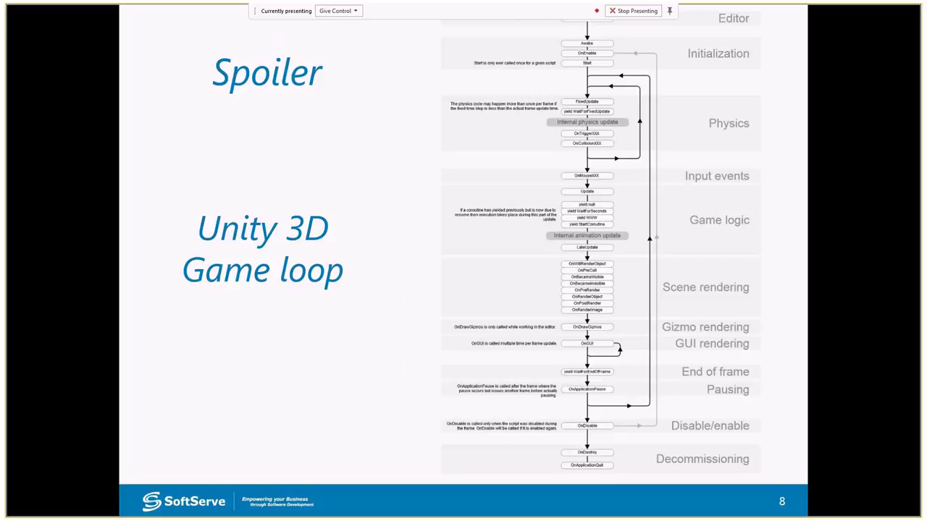
# - Advance to the Game Development with C# slide on XNA and MonoGame
pyautogui.press('Right')
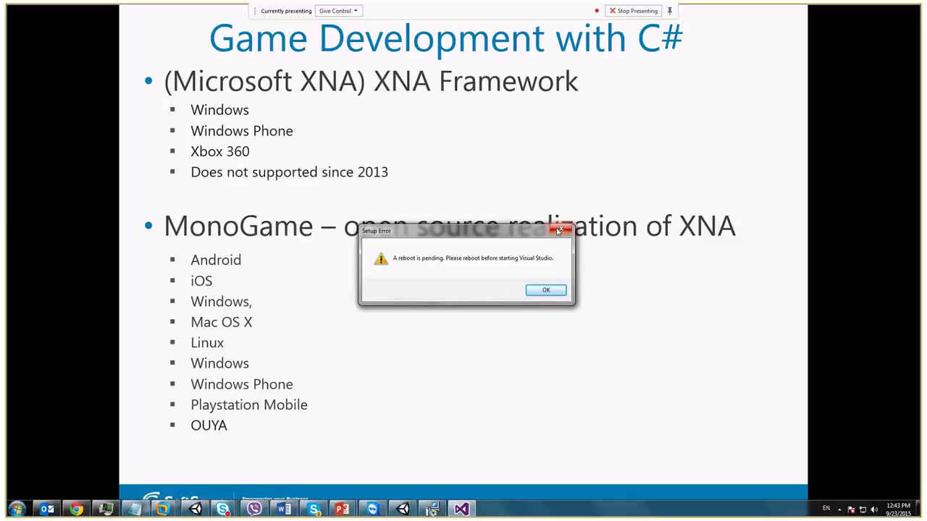
# - Close the Visual Studio reboot-pending Setup Error dialog covering the C# slide
pyautogui.click(559, 231)
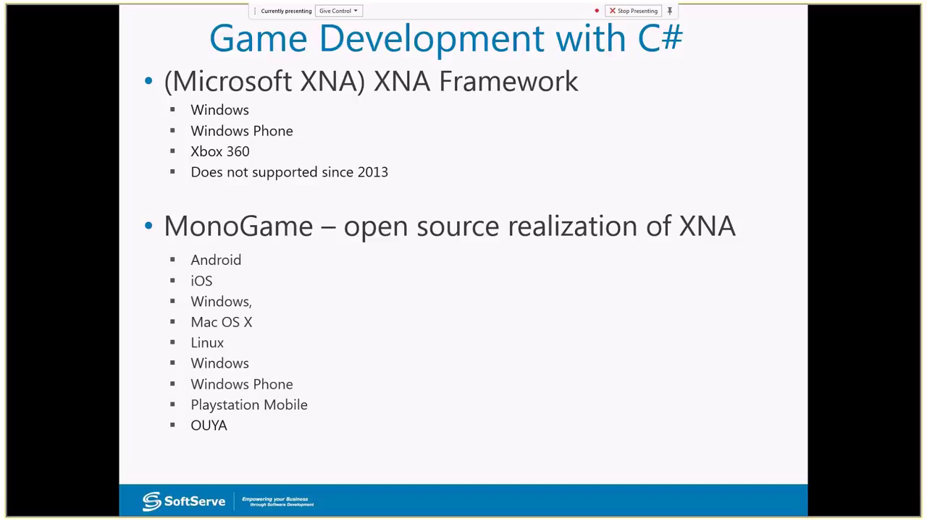
# - Advance the slideshow to slide 10, Unity 3D Characteristics
pyautogui.press('Right')
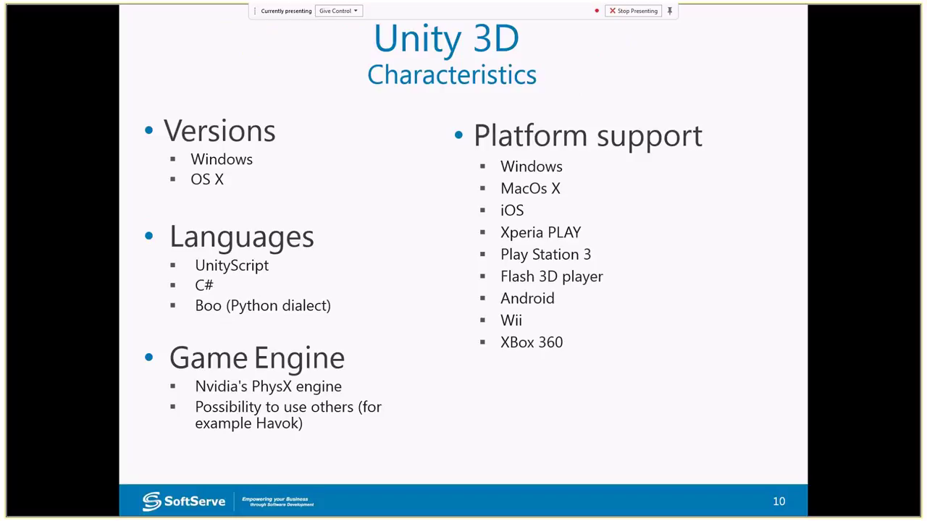
# - Advance to slide 12, Unity 3D Terminology, defining Assets, Game Object, Components and Scripts
pyautogui.press('Right')
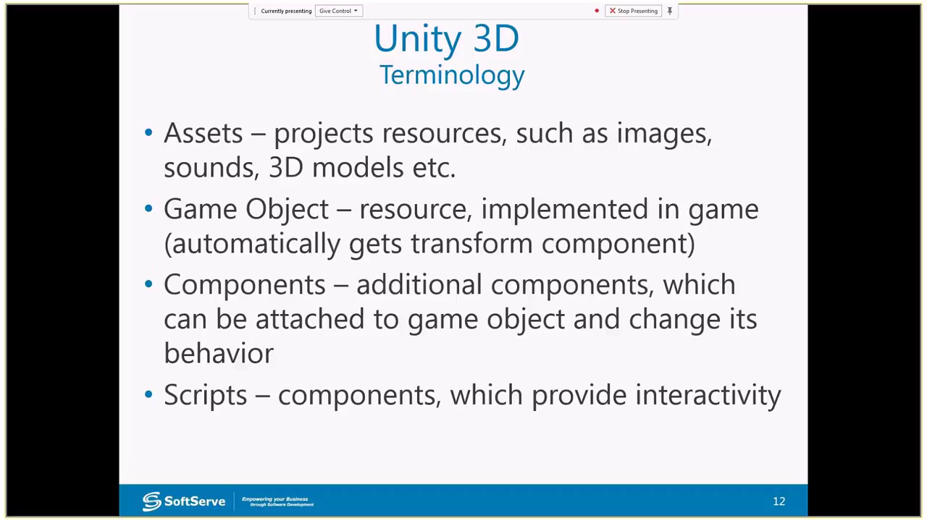
# - Step back one slide to slide 11, Unity 3D Characteristics
pyautogui.press('Left')
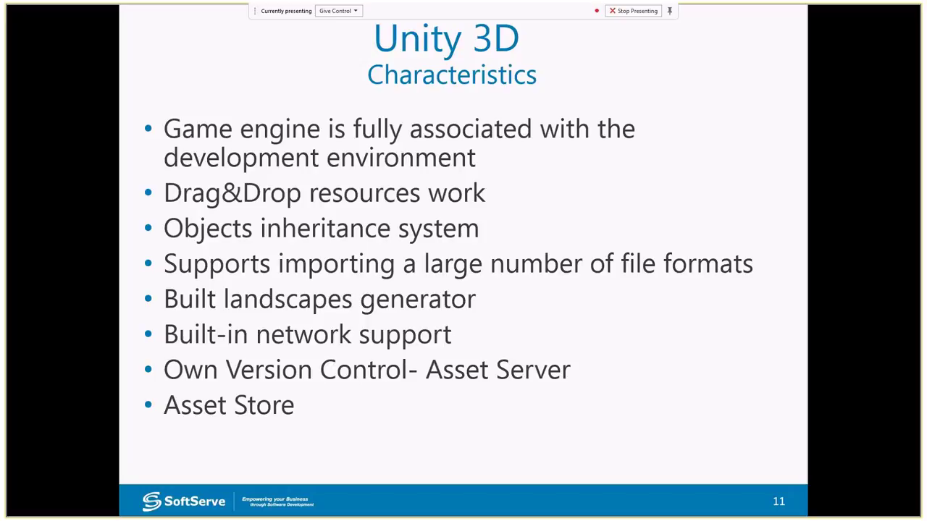
# - Advance the slide show one slide toward the Terminology slide
pyautogui.press('Right')
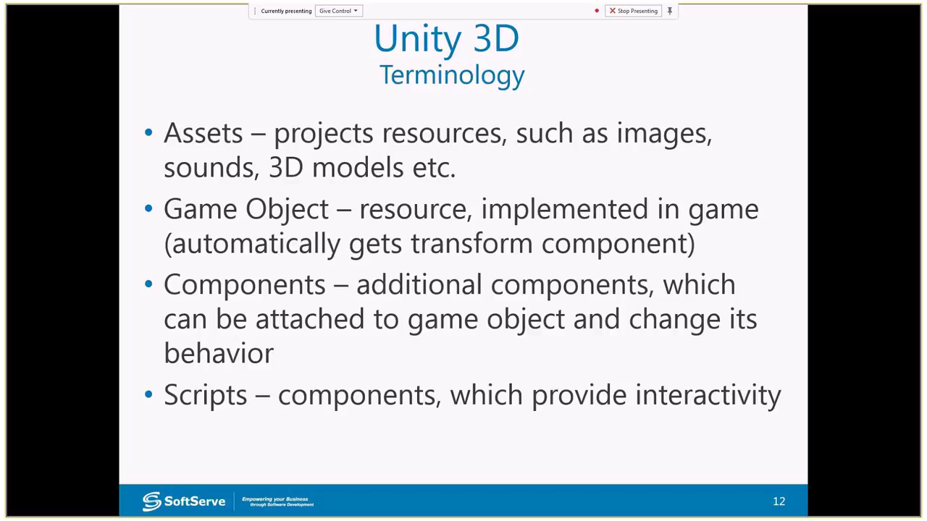
# - Advance to slide 13, Unity 3D Main Window, and end the slide show
pyautogui.press('Right')
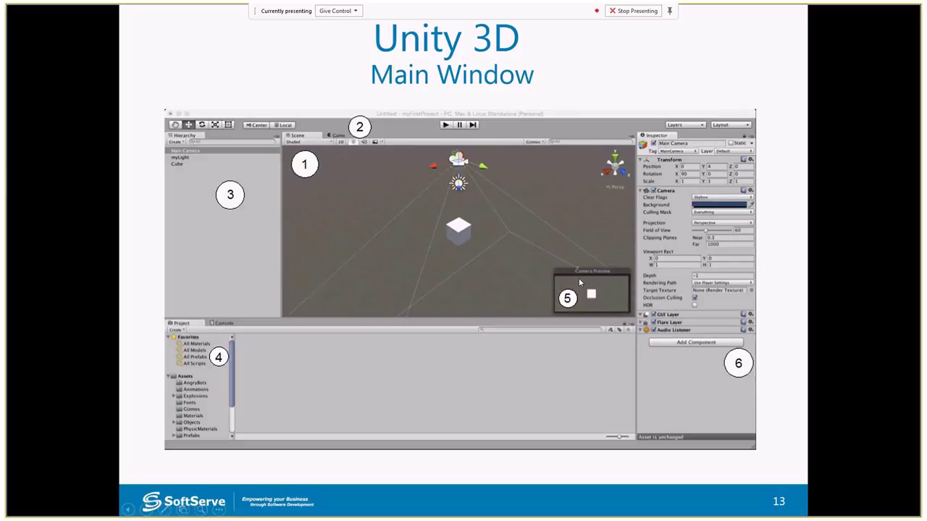
pyautogui.press('Escape')
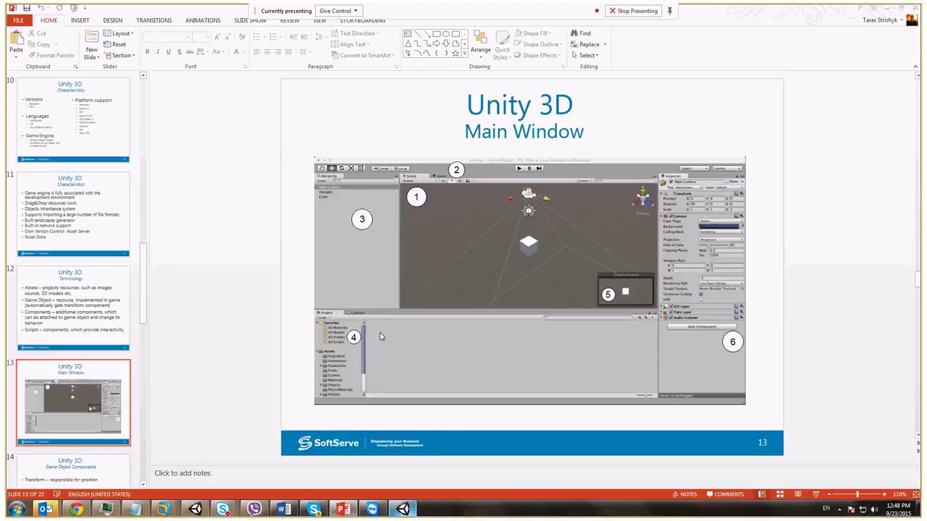
# - In Unity, dismiss the A* Pathfinding update notice, reposition the window, and run the scene in Play mode
pyautogui.hotkey('alt', 'Tab')
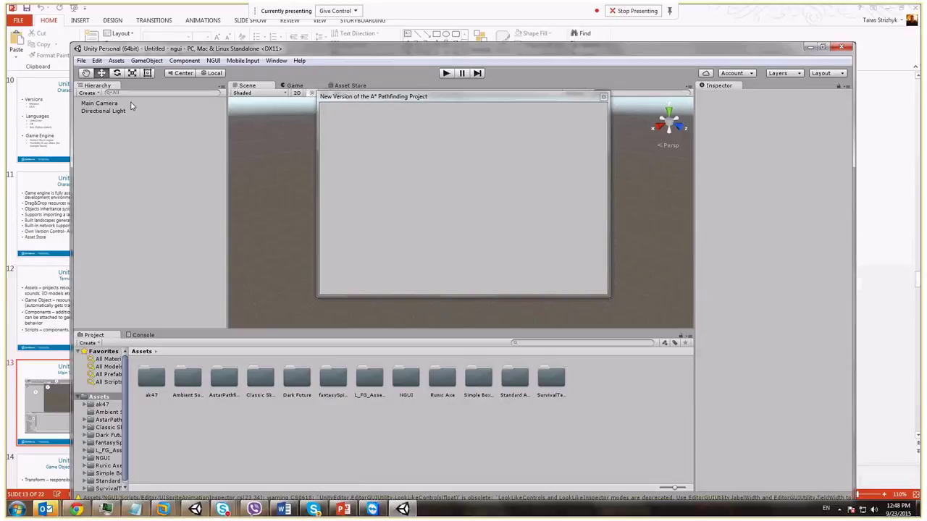
pyautogui.click(603, 96)
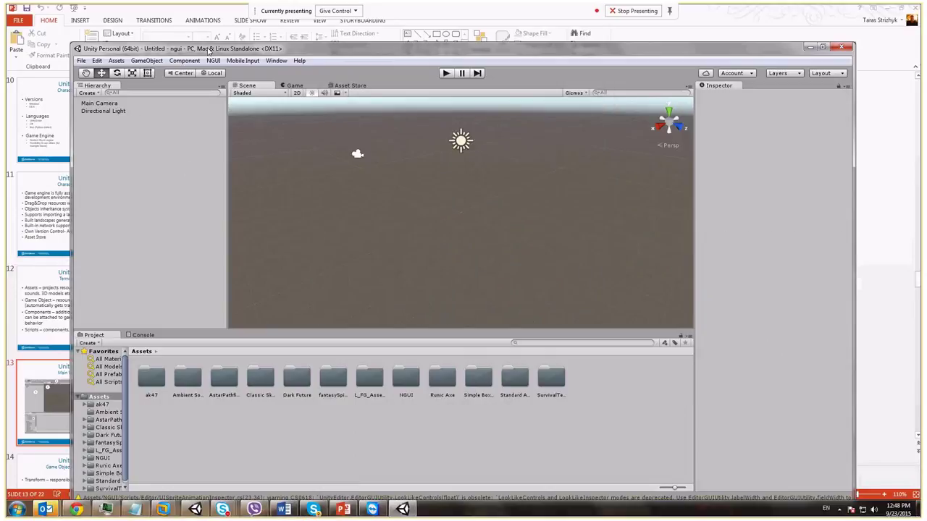
pyautogui.moveTo(209, 49)
pyautogui.mouseDown()
pyautogui.moveTo(188, 95)
pyautogui.moveTo(244, 55)
pyautogui.moveTo(301, 47)
pyautogui.mouseUp()
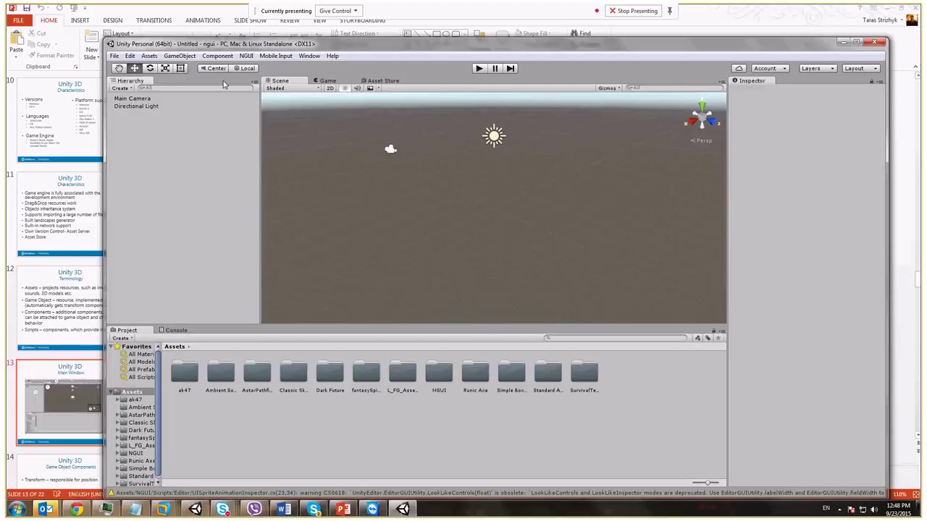
pyautogui.click(478, 69)
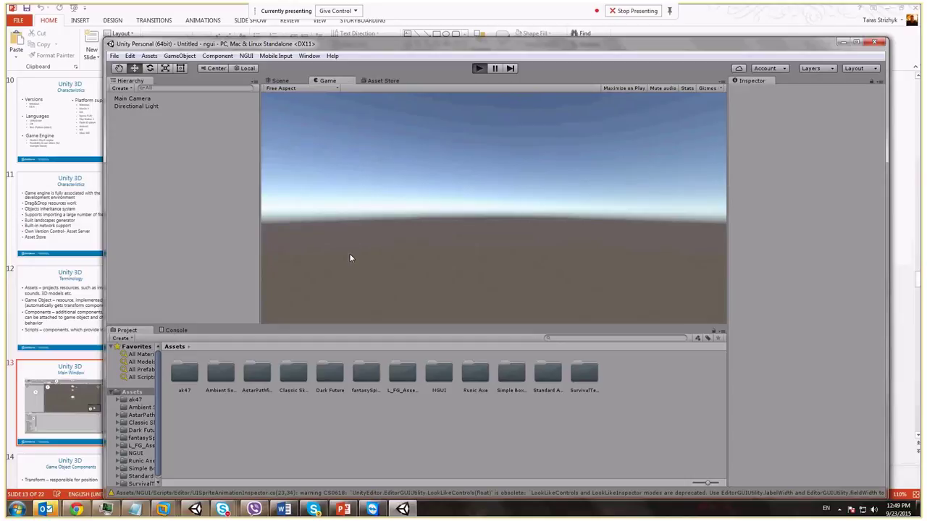
# - Bring PowerPoint forward, briefly start and stop the slide show, then minimize Unity
pyautogui.moveTo(344, 509)
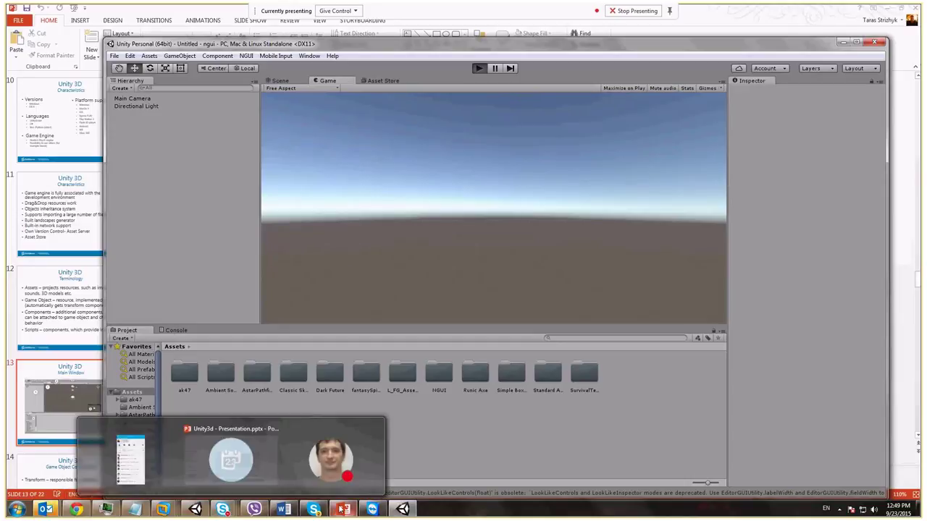
pyautogui.click(336, 486)
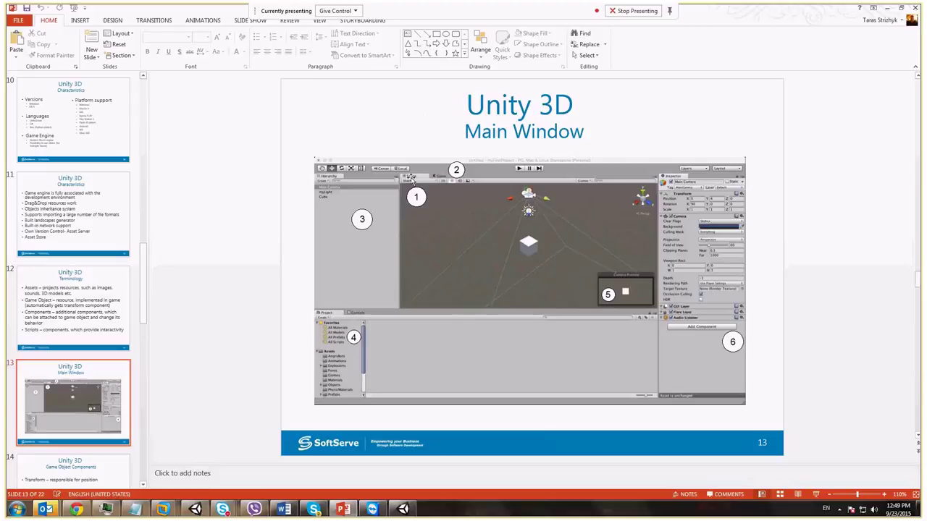
pyautogui.press('F5')
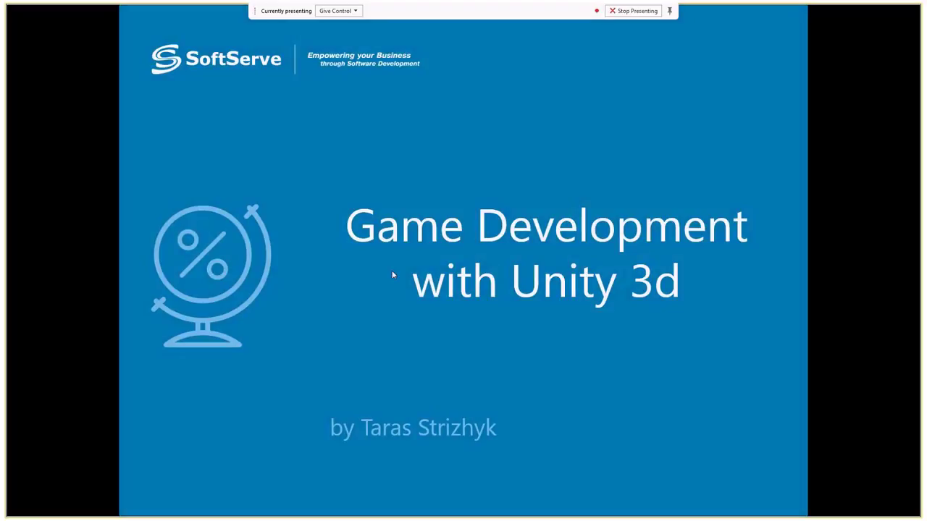
pyautogui.press('Escape')
pyautogui.hotkey('alt', 'Tab')
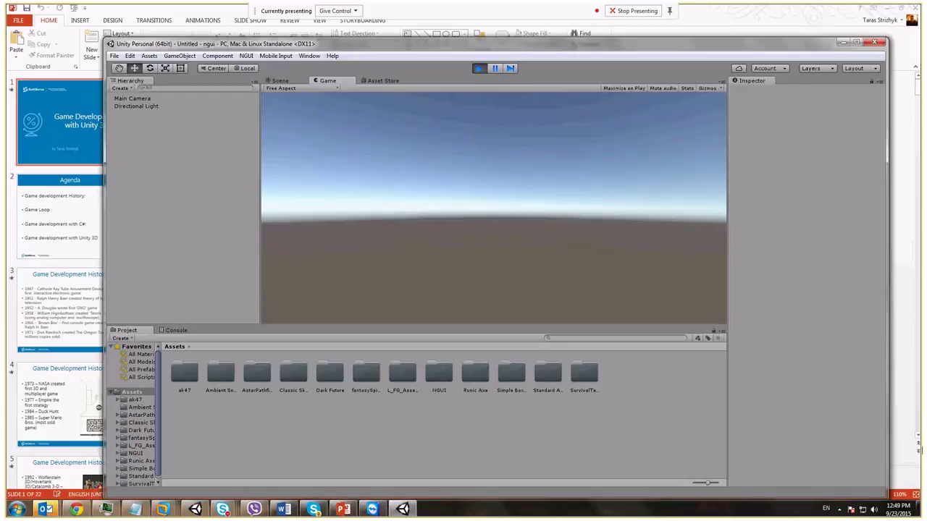
pyautogui.click(844, 42)
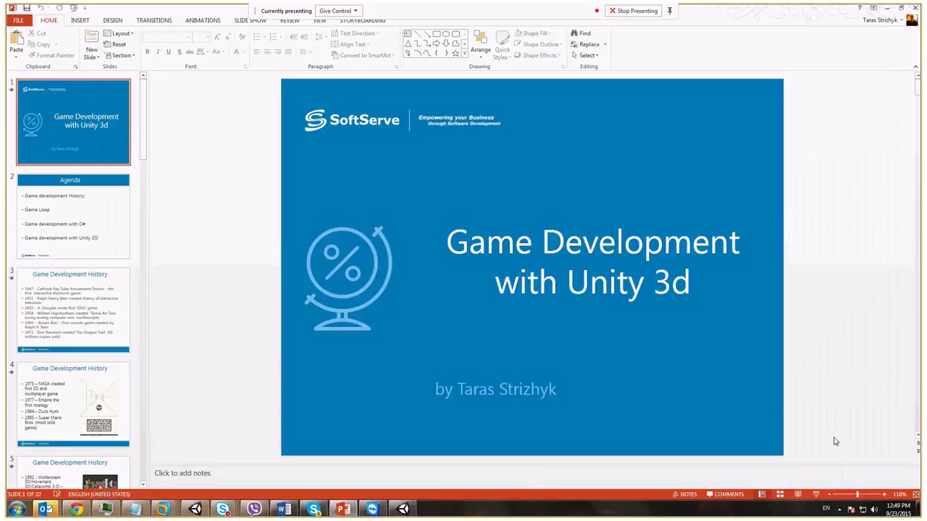
# - Present the deck from the first slide through slide 13, Unity 3D Main Window, then end the show
pyautogui.press('F5')
pyautogui.click(507, 286)
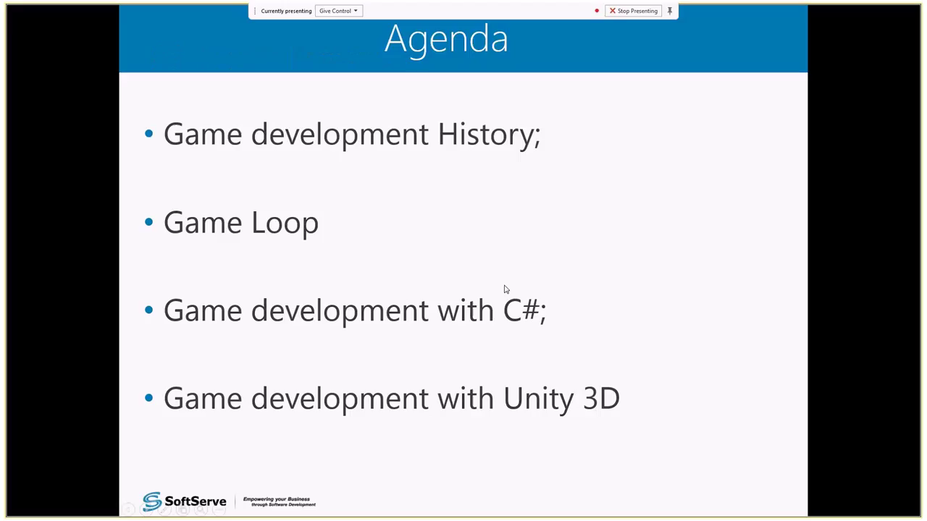
pyautogui.click(506, 287)
pyautogui.click(507, 286)
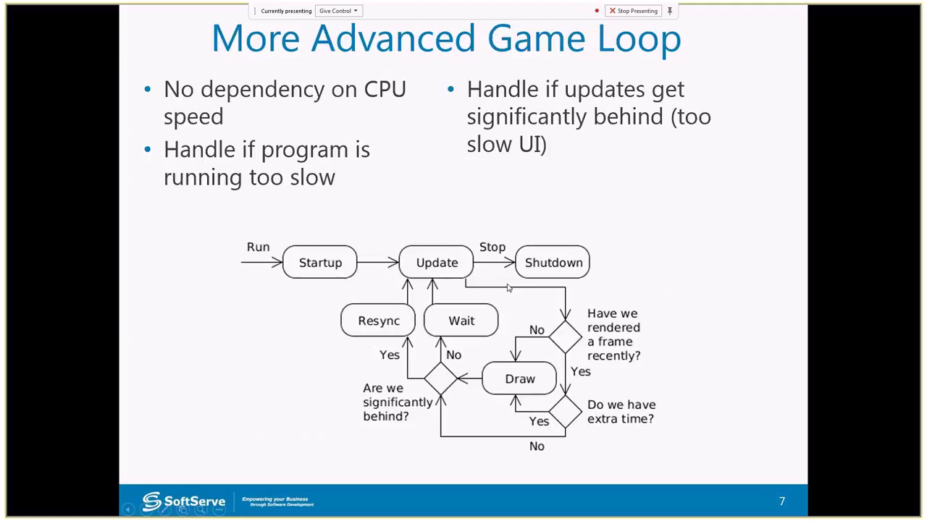
pyautogui.click(506, 286)
pyautogui.click(507, 287)
pyautogui.click(506, 287)
pyautogui.press('Left')
pyautogui.press('Left')
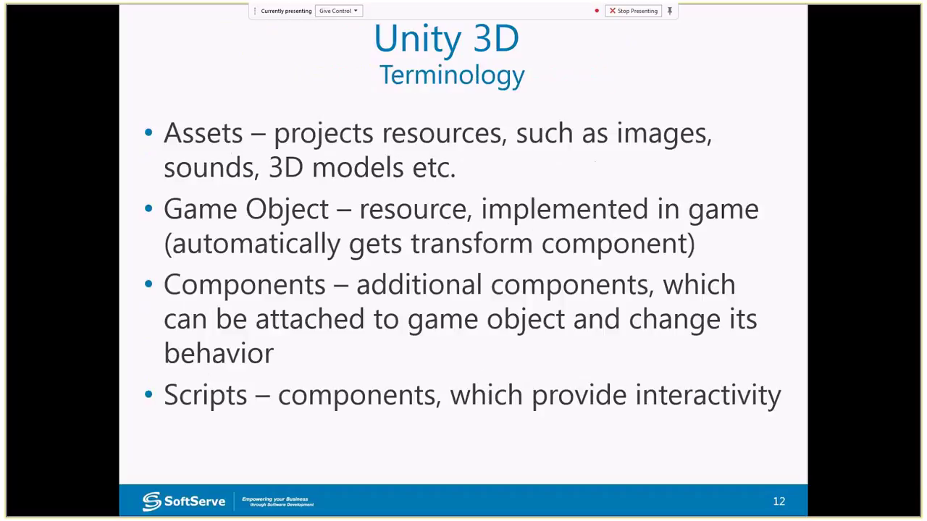
pyautogui.click(422, 197)
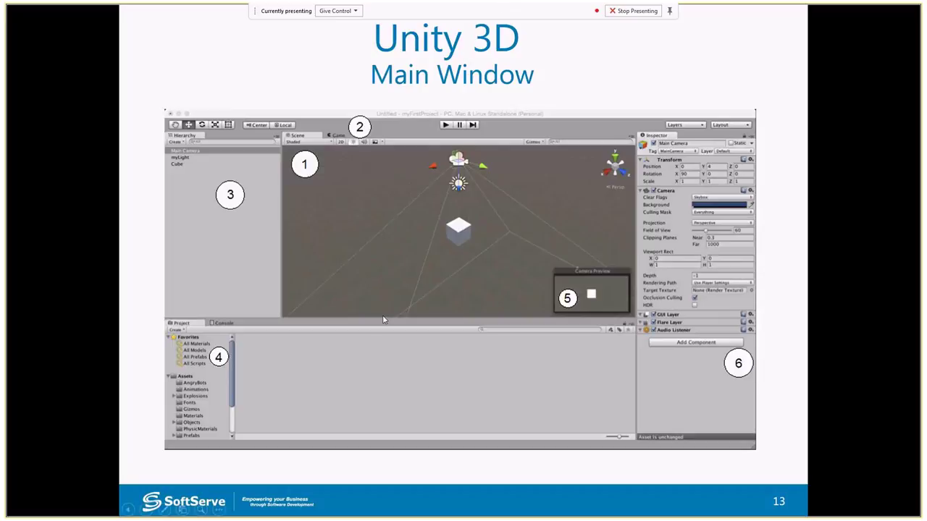
pyautogui.press('Escape')
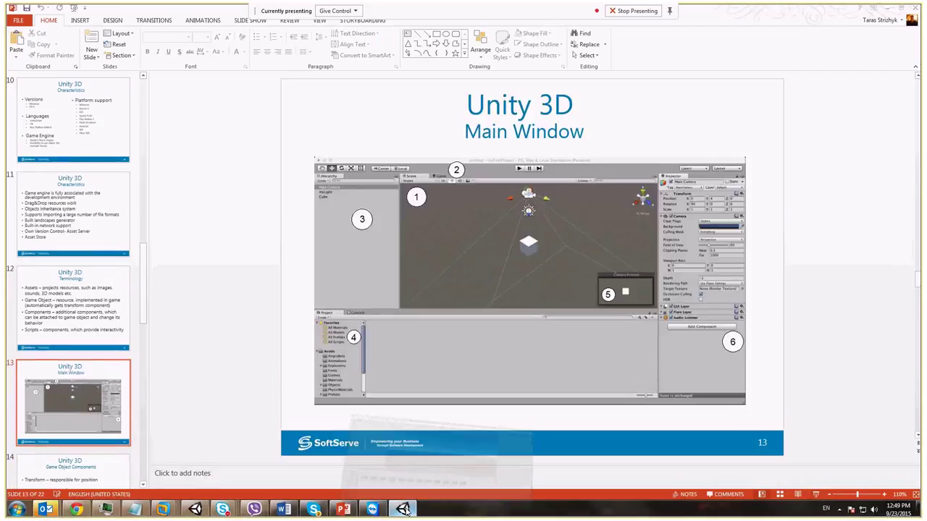
# - Bring the Unity editor forward from the taskbar, then minimize it with Win+Down
pyautogui.click(405, 509)
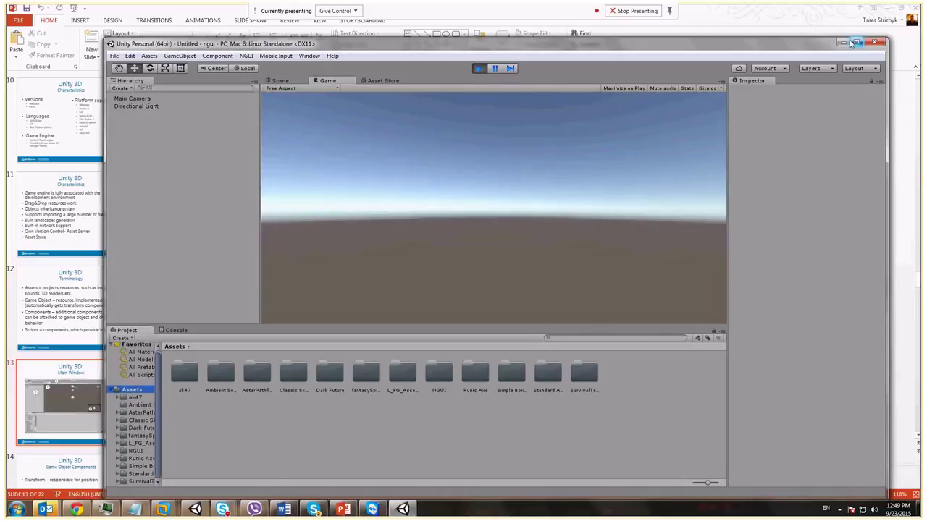
pyautogui.press('super+Down')
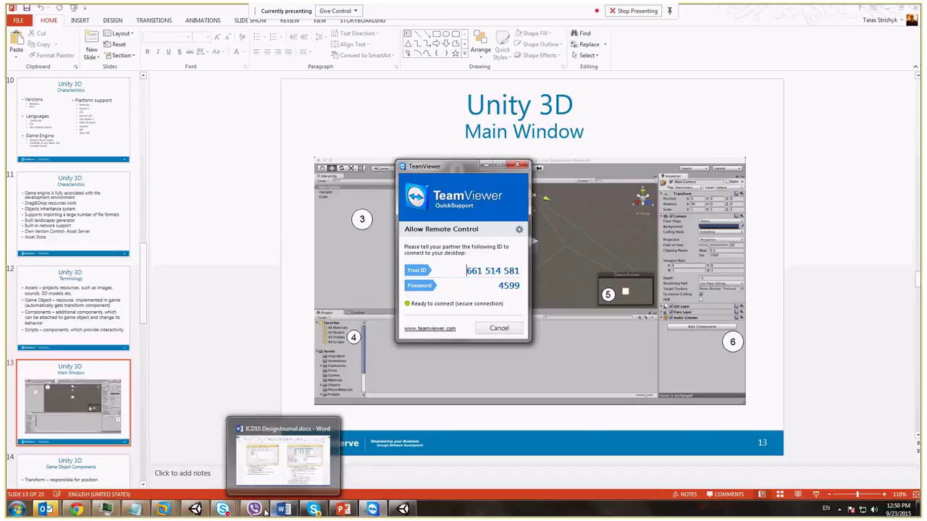
# - Switch from the QuickSupport window to Chrome showing the Unity password-reset email
pyautogui.moveTo(225, 511)
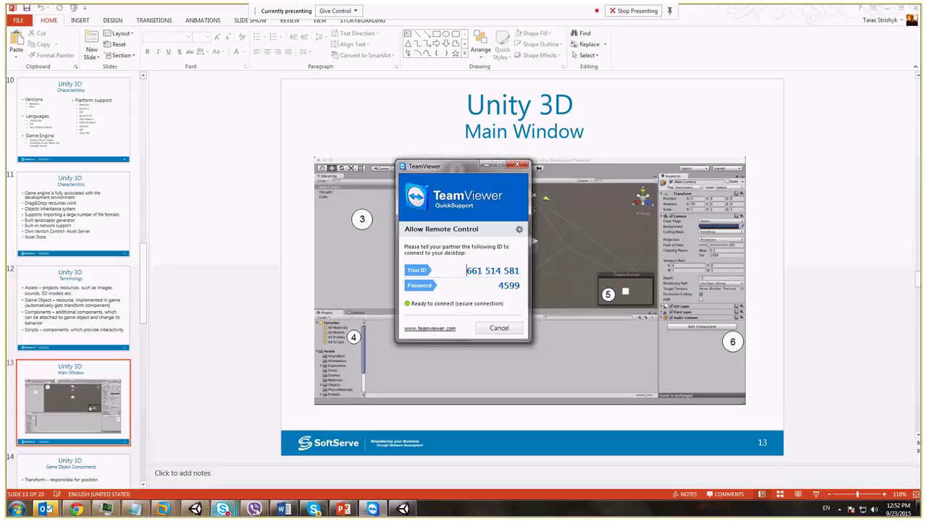
pyautogui.click(76, 509)
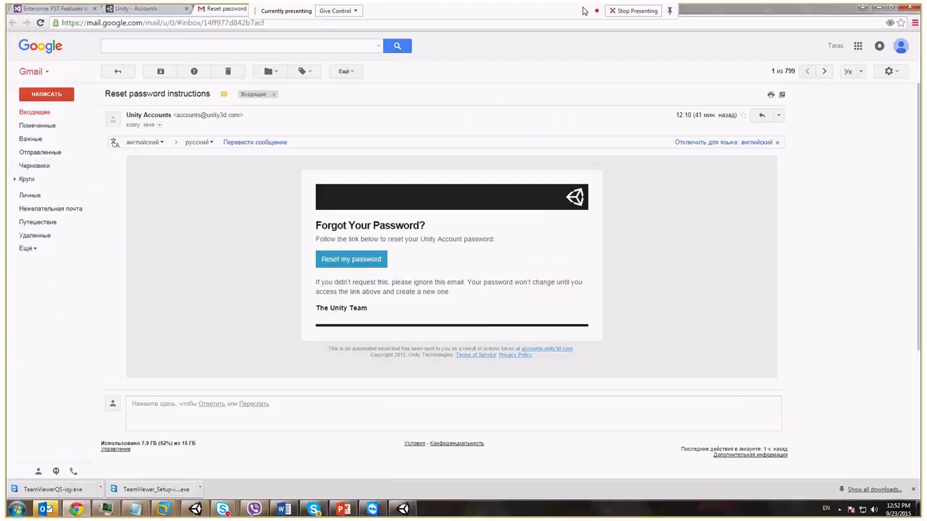
# - Search Google for 'teamviewer' in a new Chrome tab, then bring the Unity editor back in front
pyautogui.hotkey('alt', 'shift')
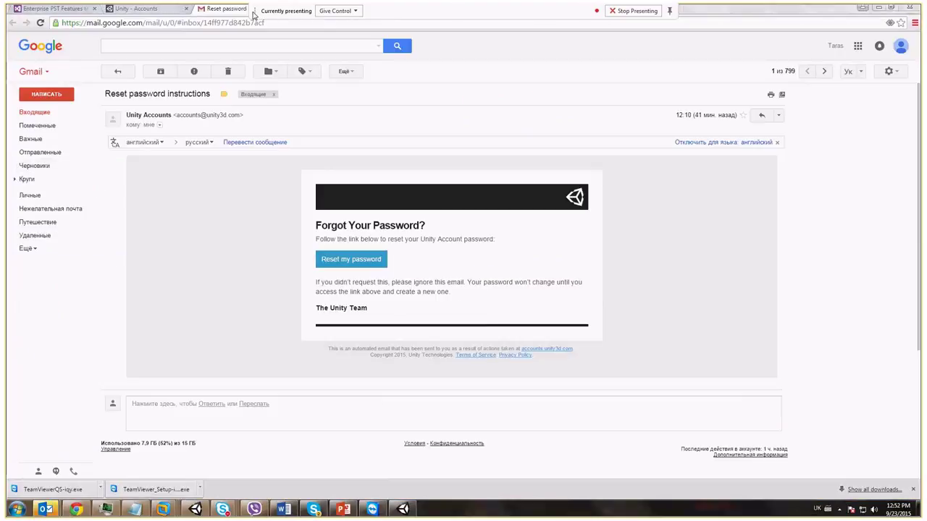
pyautogui.moveTo(256, 11); pyautogui.dragTo(661, 11)
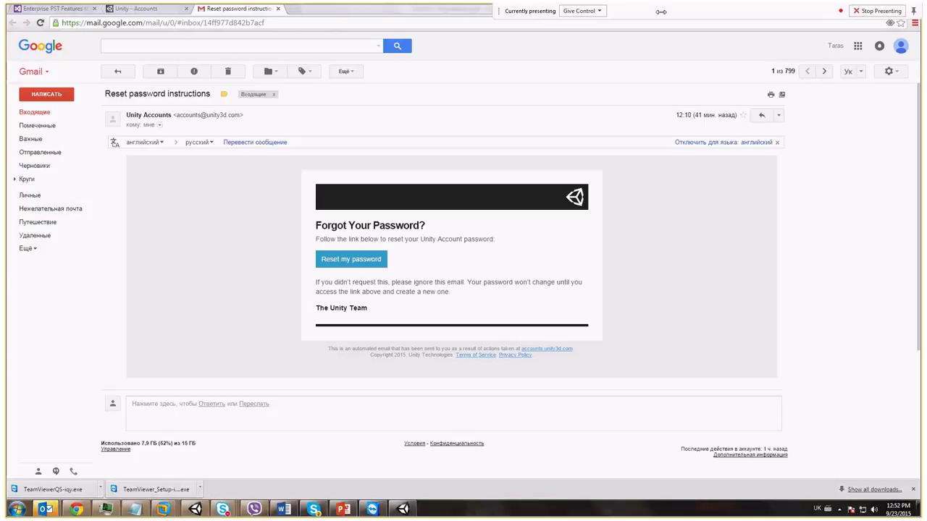
pyautogui.hotkey('ctrl', 't')
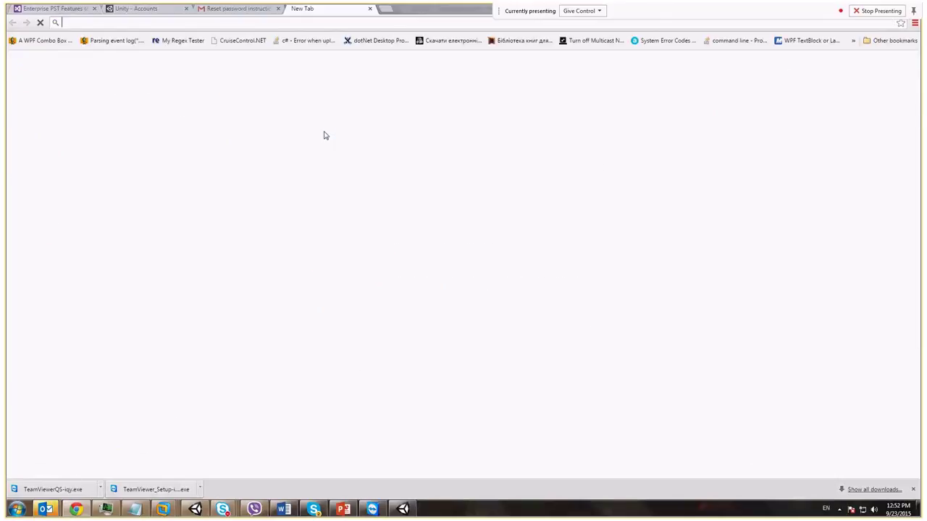
pyautogui.write('tea')
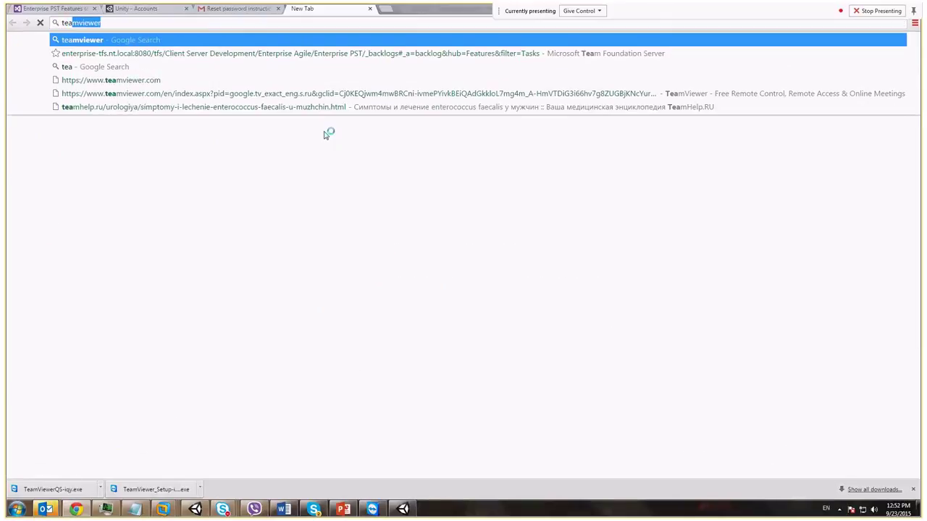
pyautogui.press('Return')
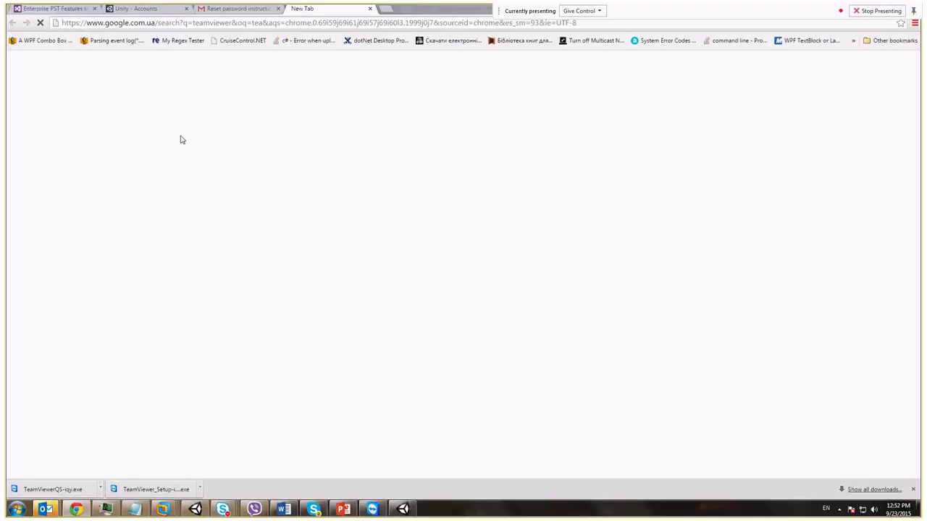
pyautogui.click(403, 510)
pyautogui.click(465, 215)
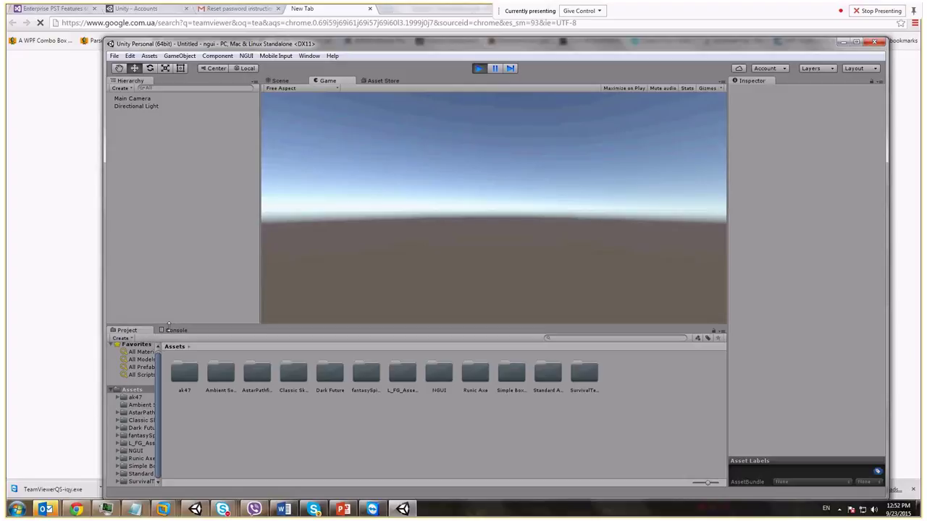
# - Widen the Project folder tree, view Classic Skybox then Assets, and minimize Unity
pyautogui.moveTo(157, 401); pyautogui.dragTo(216, 408)
pyautogui.click(149, 420)
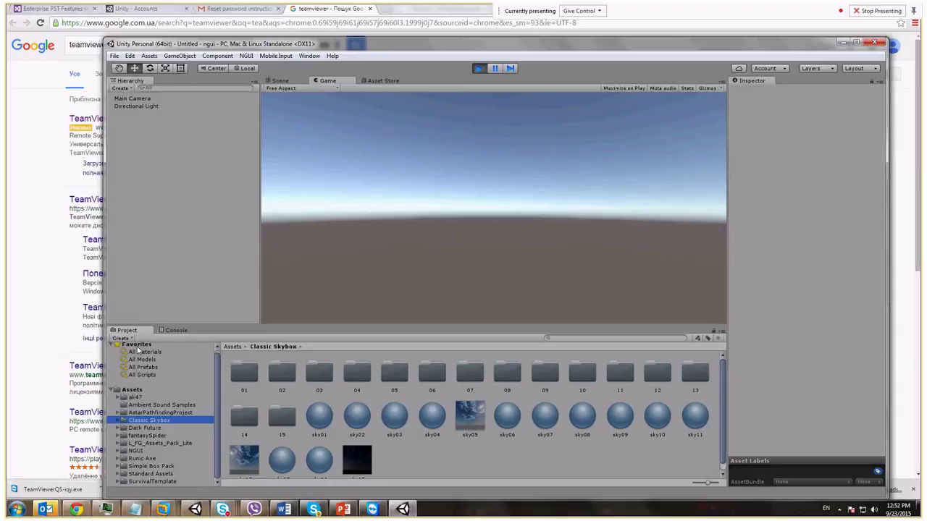
pyautogui.click(129, 390)
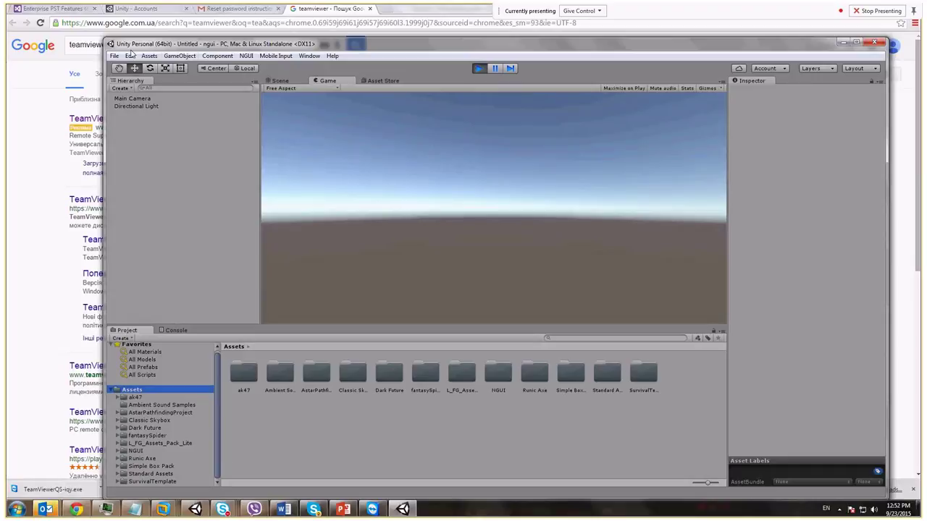
pyautogui.click(843, 43)
# - Open teamviewer.com and run the downloaded TeamViewer_Setup, retrying after closing the running TeamViewer
pyautogui.click(145, 119)
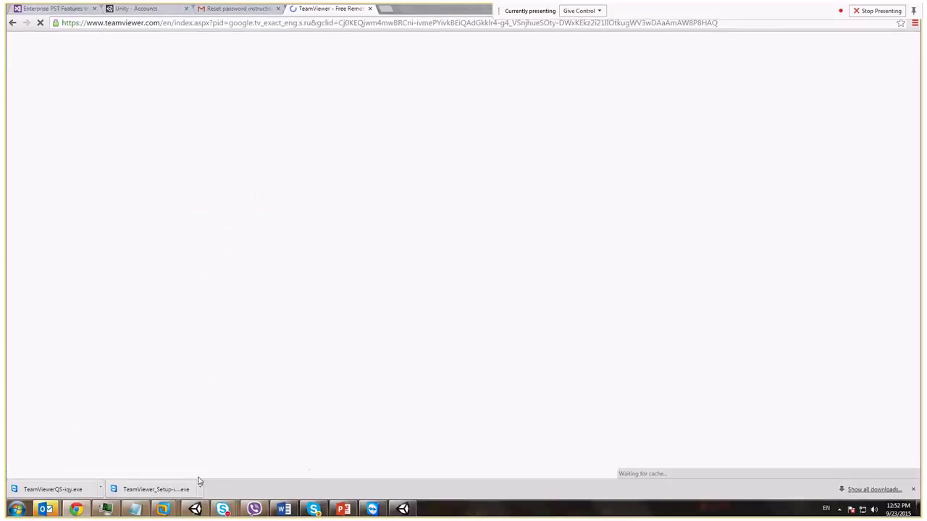
pyautogui.click(161, 490)
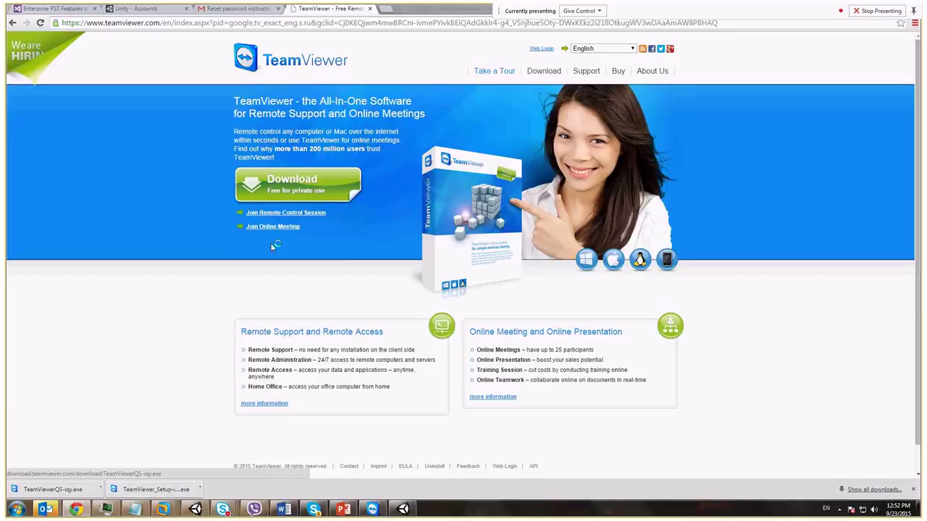
pyautogui.click(372, 511)
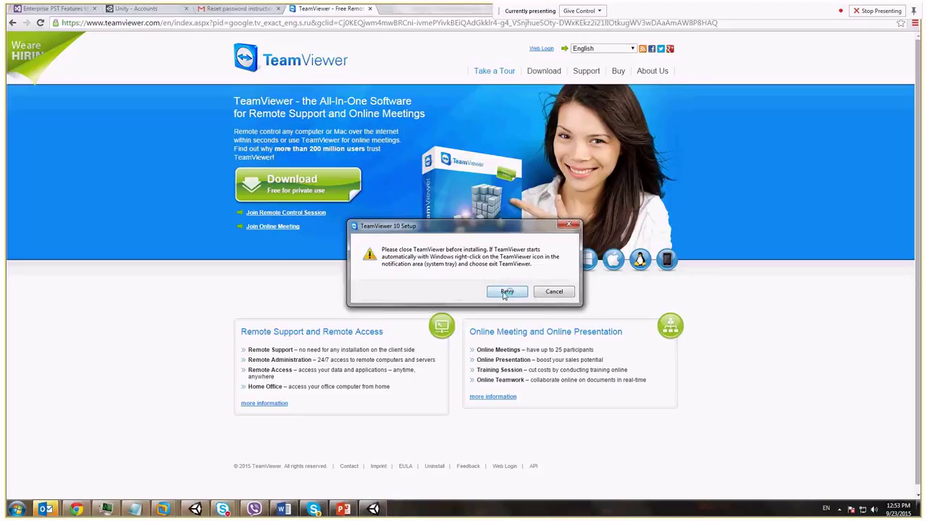
pyautogui.click(506, 292)
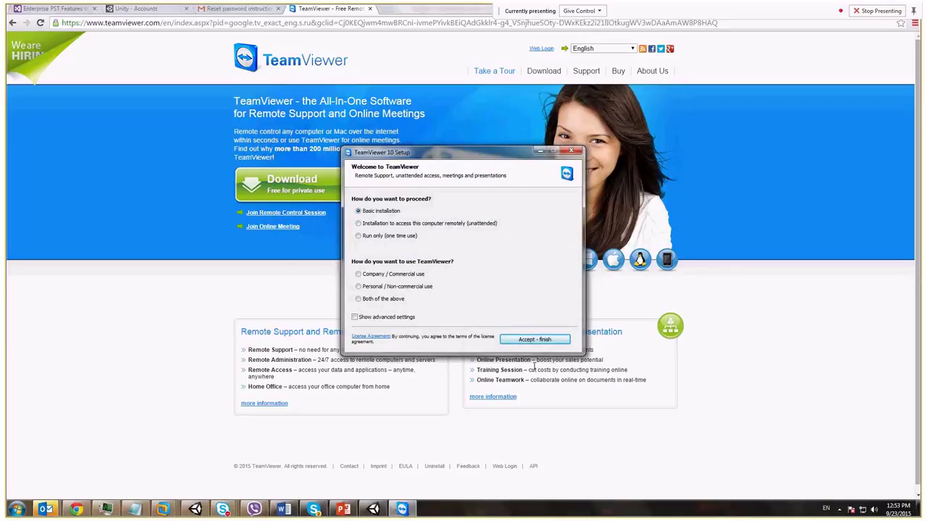
# - Finish the TeamViewer 10 setup for Personal / Non-commercial use and move the installer window aside
pyautogui.click(534, 340)
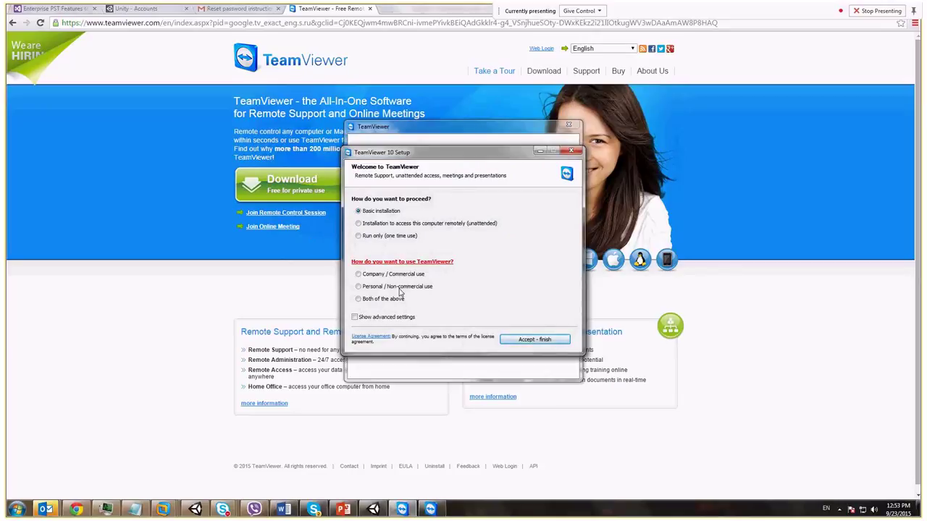
pyautogui.click(378, 291)
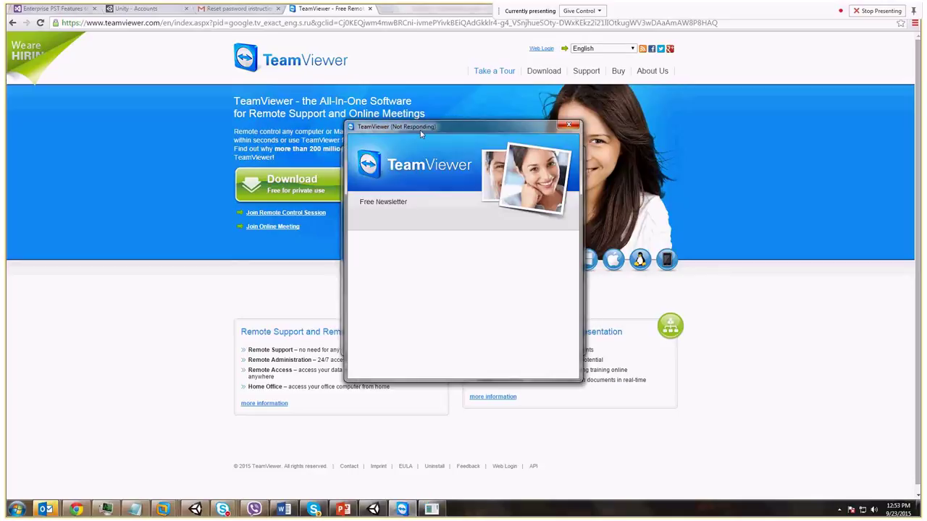
pyautogui.moveTo(456, 137); pyautogui.dragTo(596, 155)
pyautogui.click(448, 154)
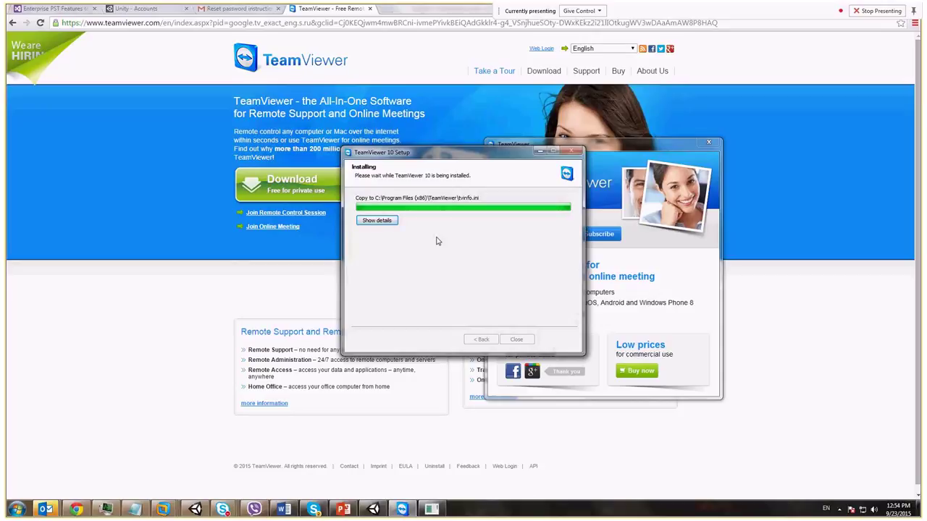
pyautogui.moveTo(435, 152); pyautogui.dragTo(314, 158)
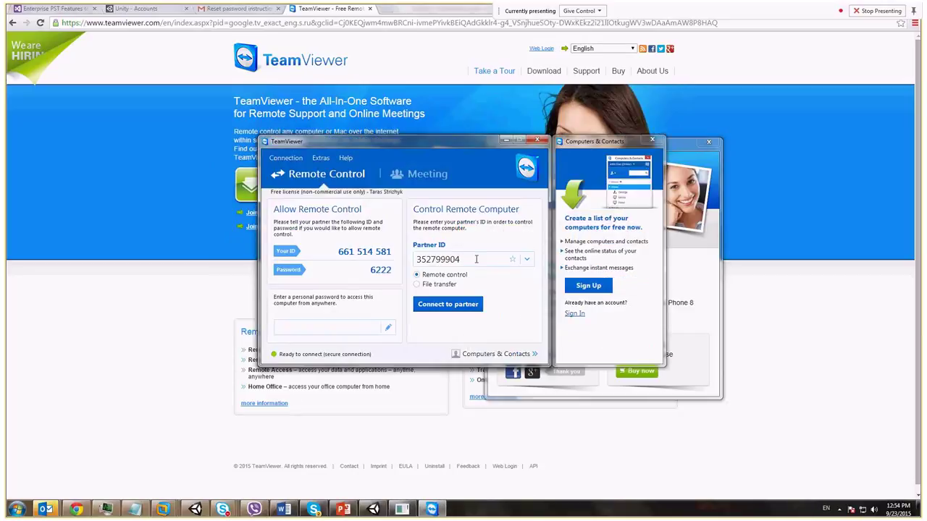
# - Replace the Partner ID field's contents with the partner's TeamViewer ID
pyautogui.doubleClick(476, 258)
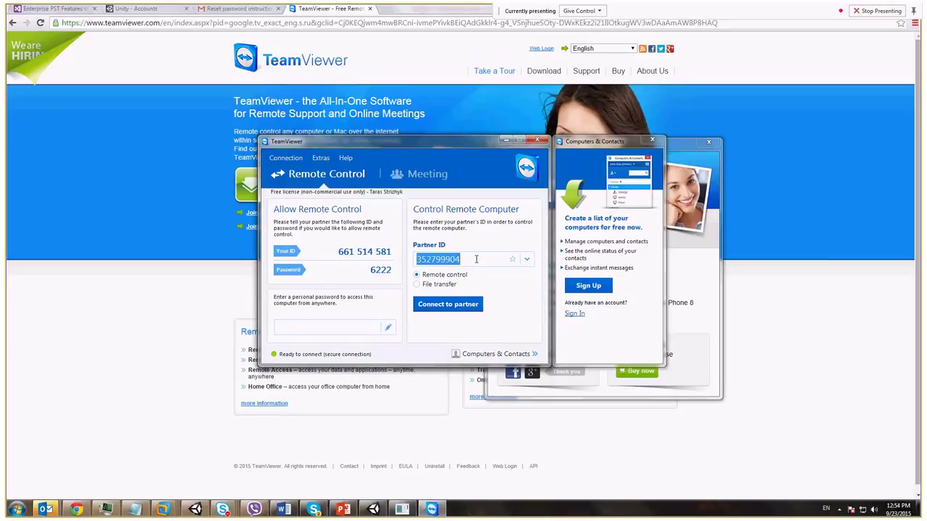
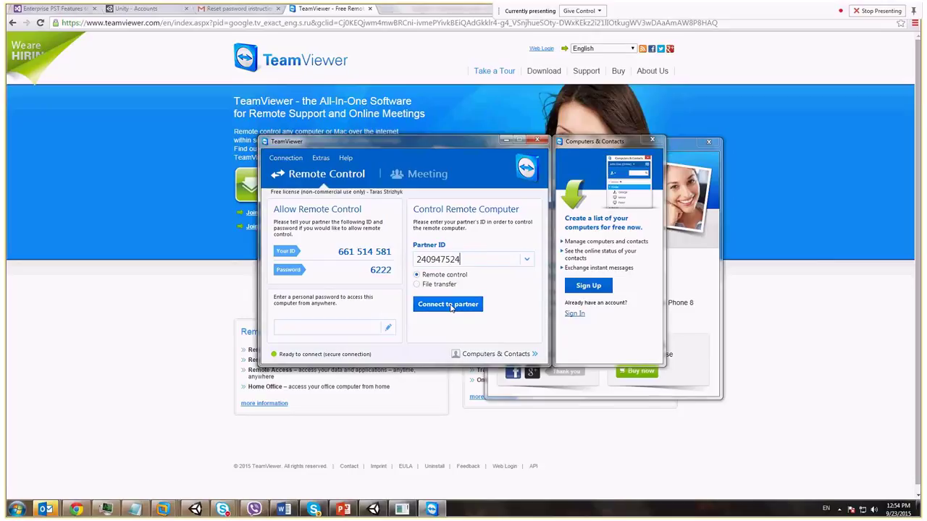
pyautogui.click(450, 307)
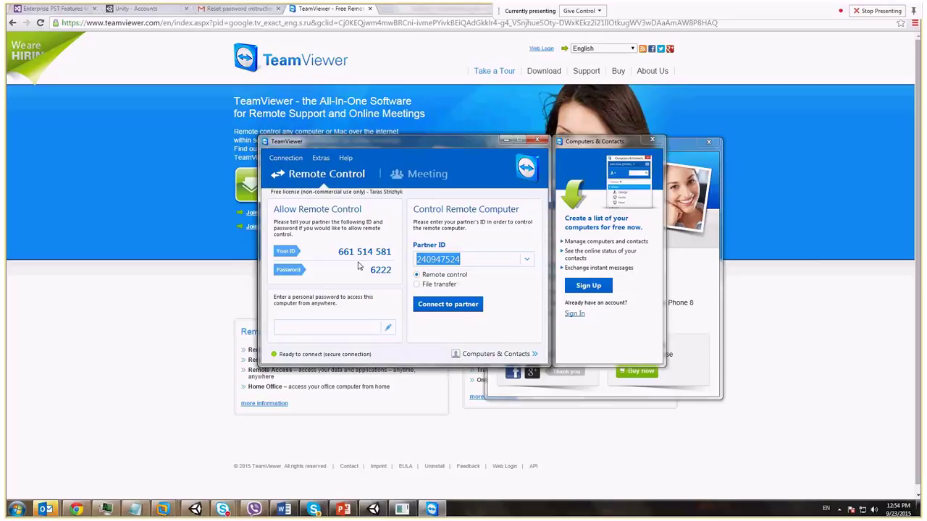
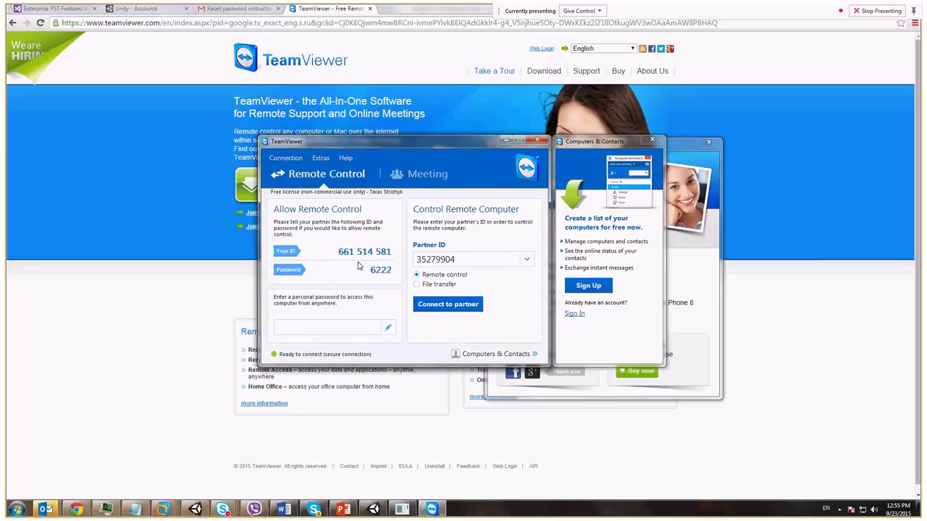
pyautogui.click(450, 272)
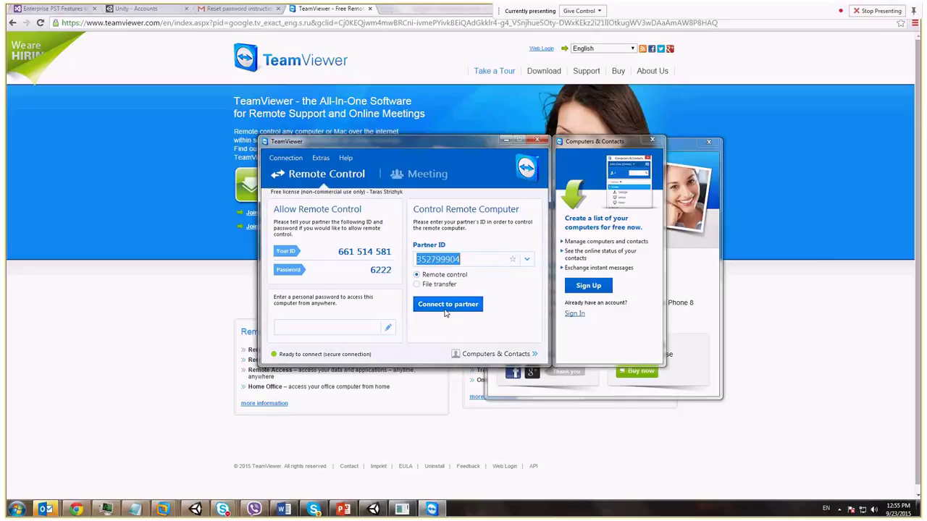
# - Connect to the partner's computer and log on with the partner's password
pyautogui.click(437, 306)
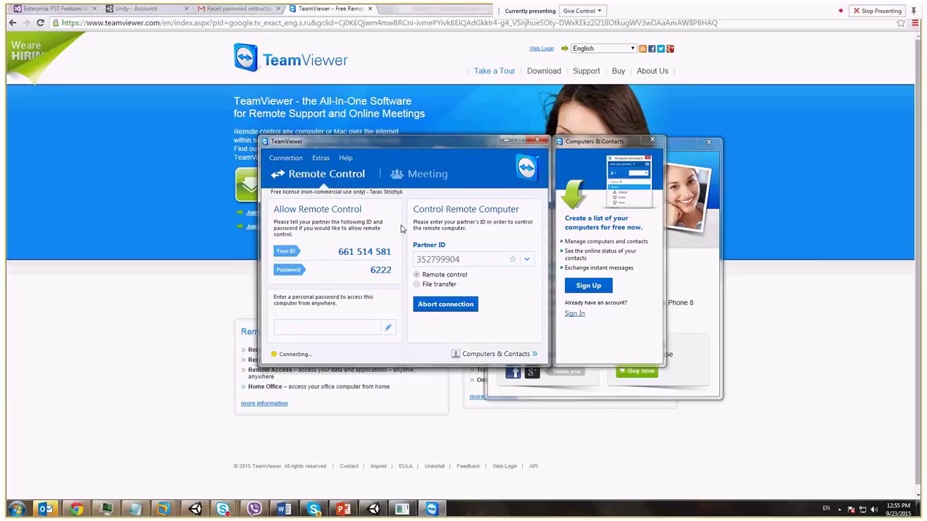
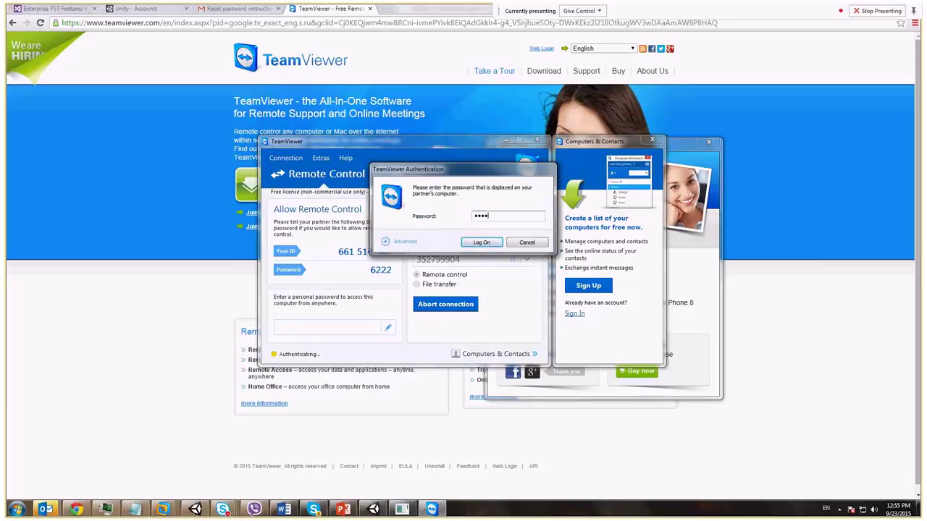
pyautogui.press('Return')
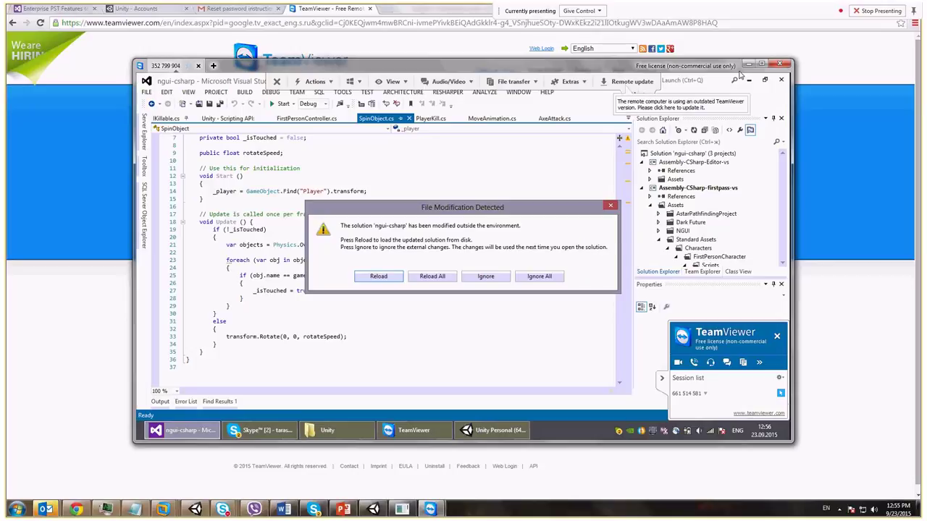
# - Show the remote session full screen and reload the externally modified Visual Studio solution
pyautogui.click(762, 65)
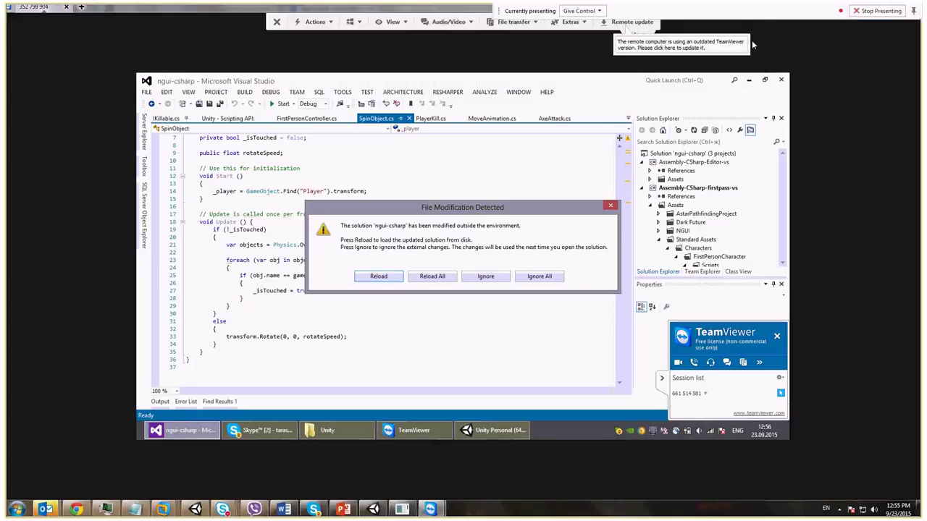
pyautogui.click(439, 279)
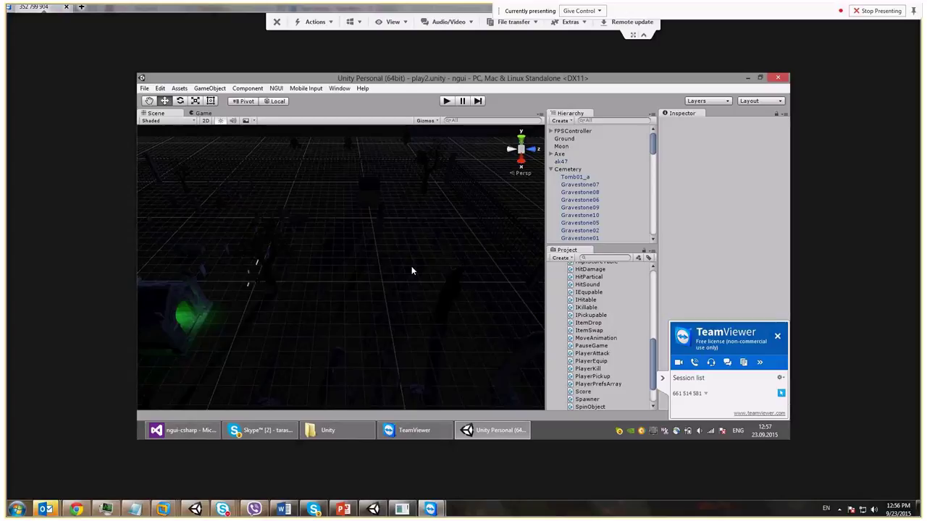
# - Play the cemetery scene, walk toward the gravestones and swing the axe until Game Over appears
pyautogui.hotkey('ctrl', 'p')
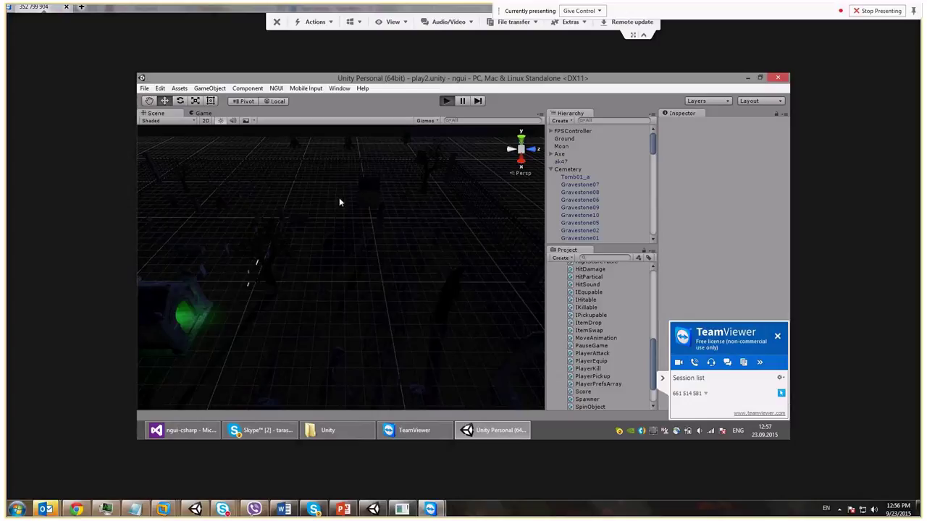
pyautogui.hotkey('ctrl', 'p')
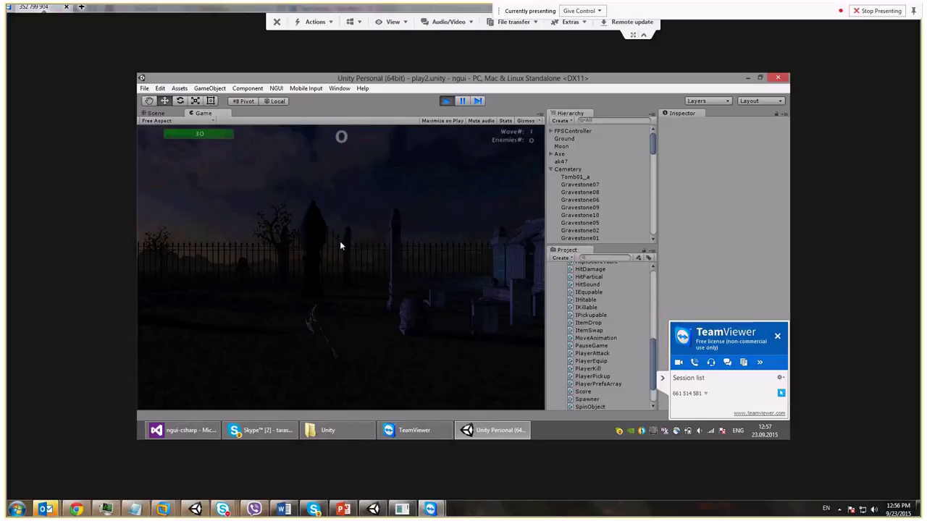
pyautogui.press('w')
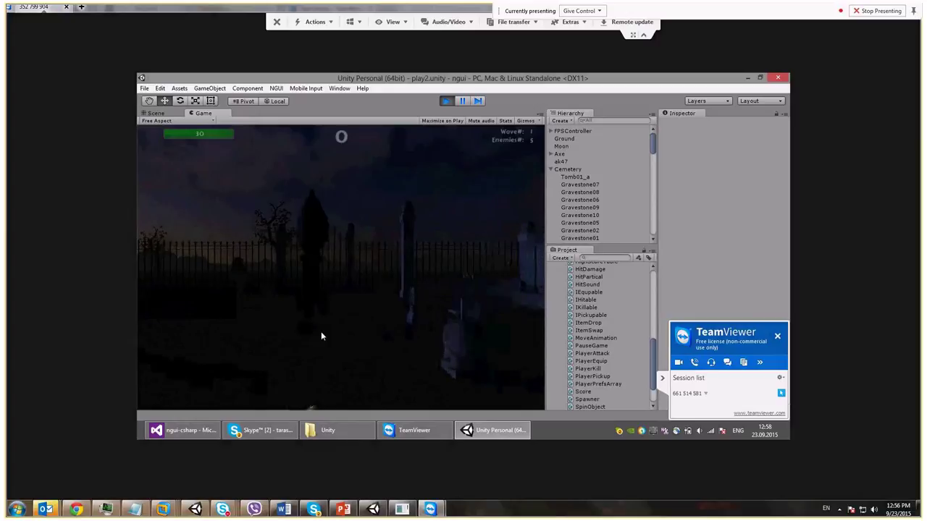
pyautogui.press('e')
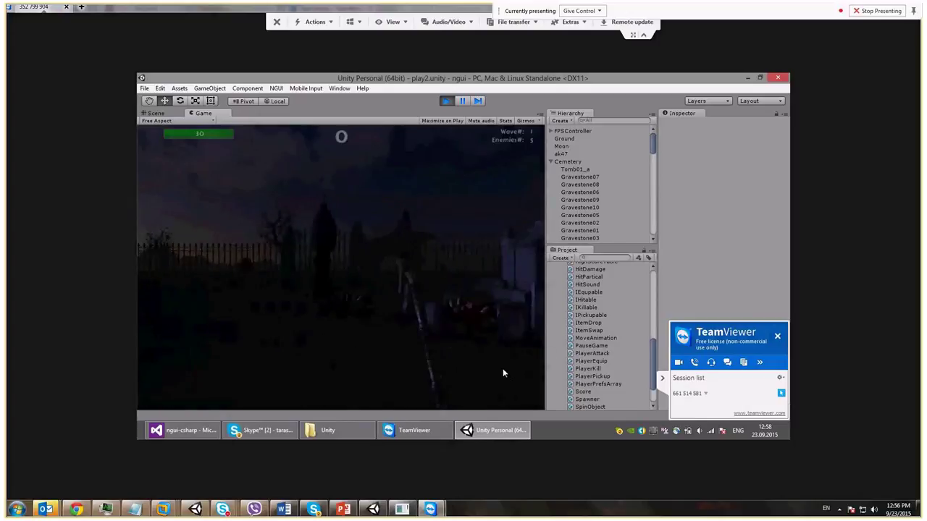
pyautogui.click(514, 388)
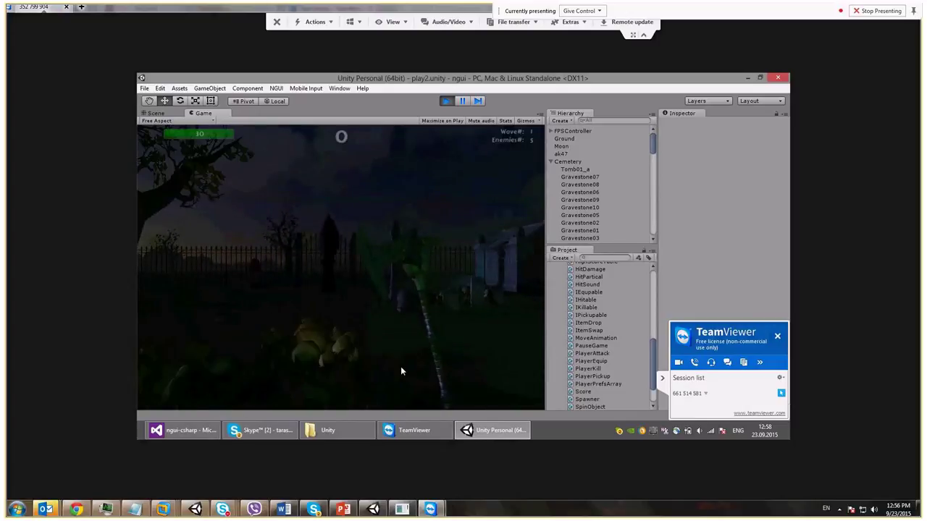
pyautogui.click(361, 321)
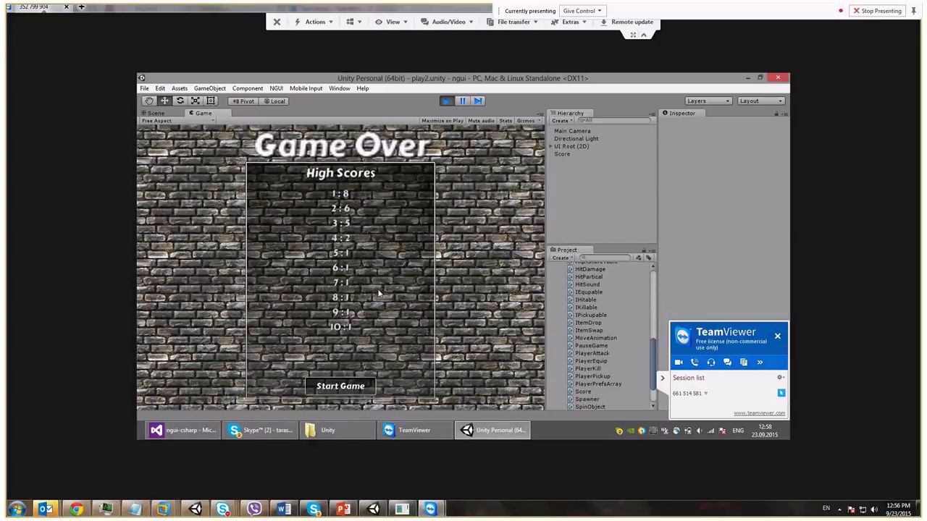
# - Restart the game and walk the player with W/A/S/D past the tombstones, gate and tree
pyautogui.click(447, 102)
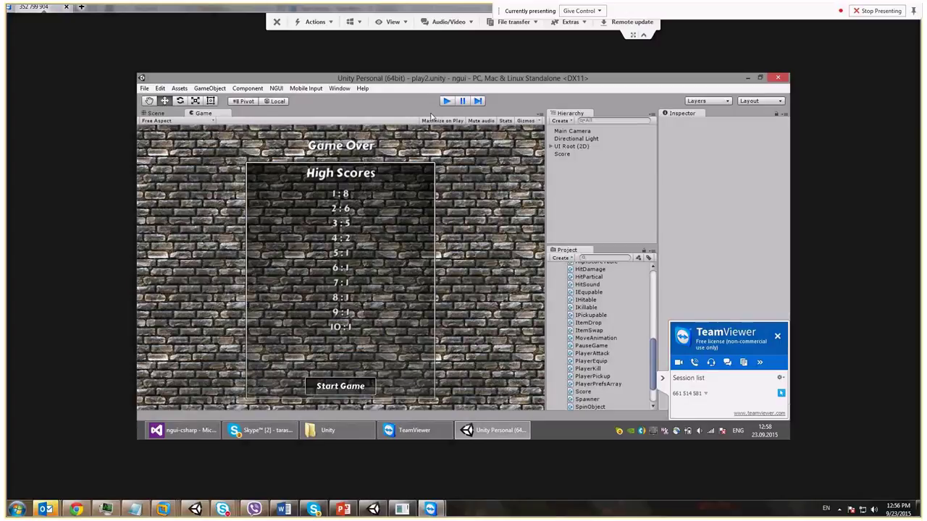
pyautogui.click(447, 101)
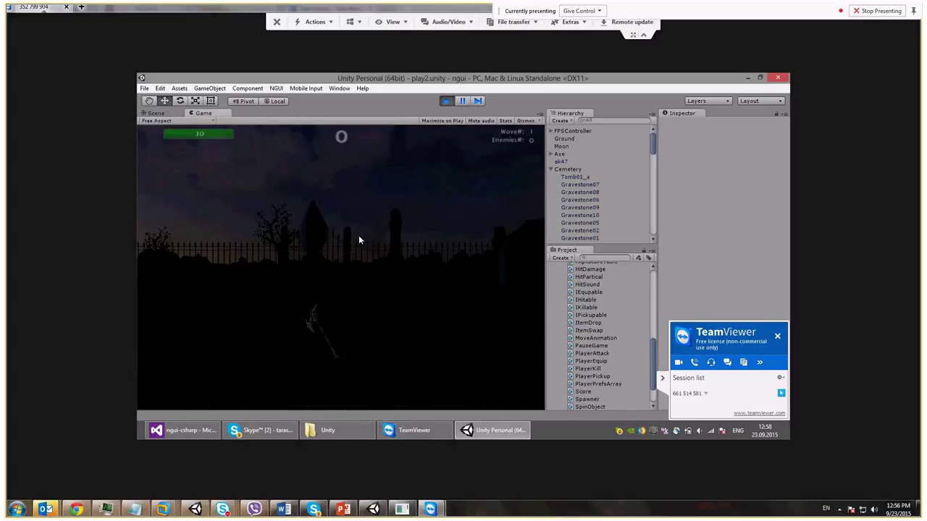
pyautogui.press('w')
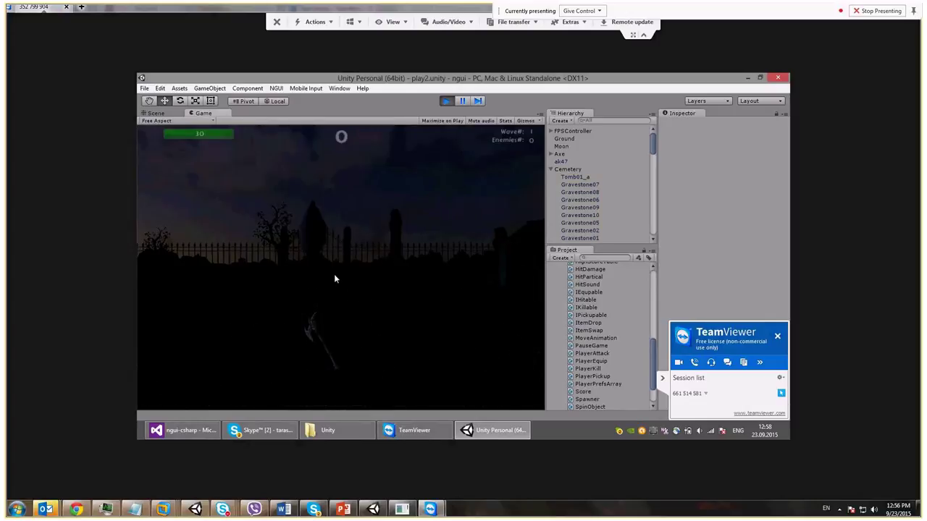
pyautogui.press('w')
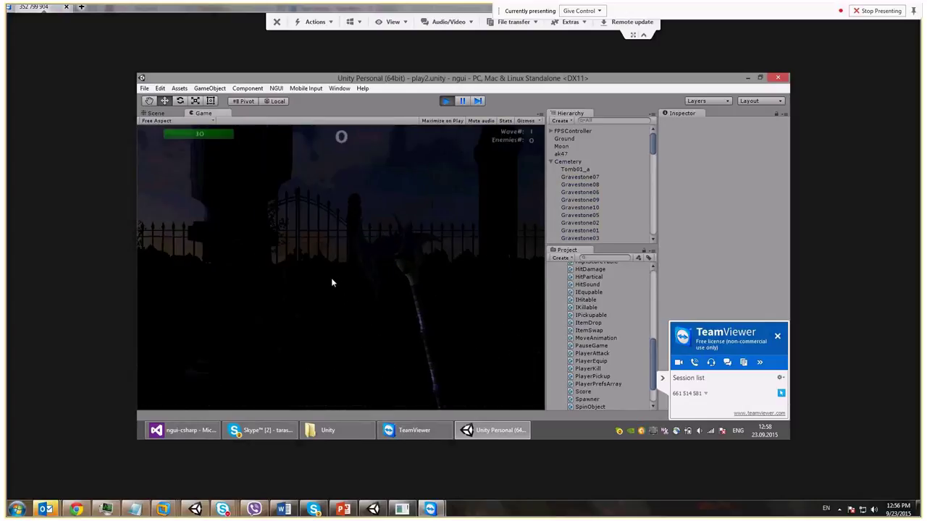
pyautogui.press('w')
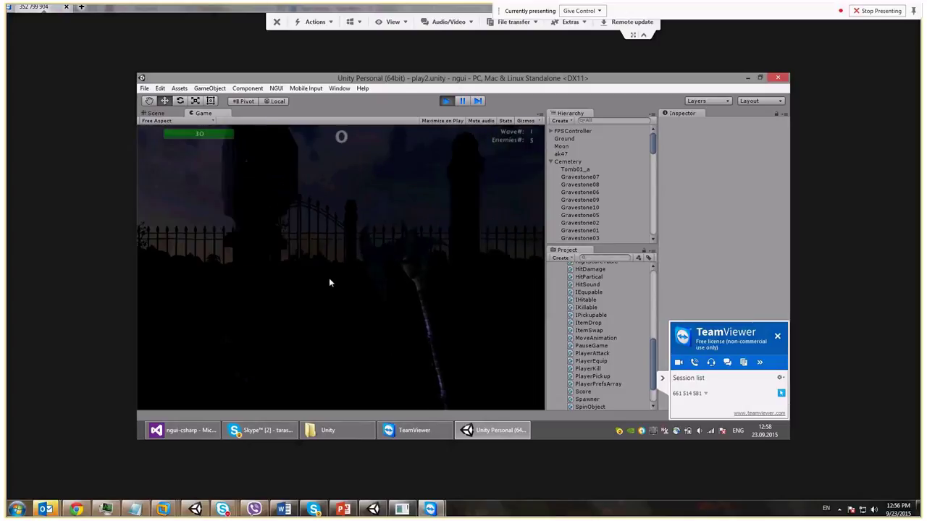
pyautogui.press('a')
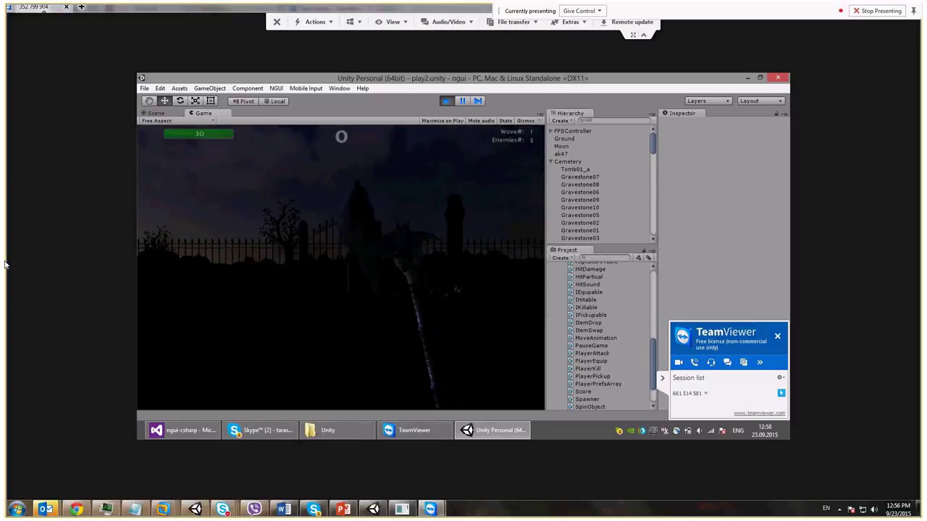
pyautogui.press('w')
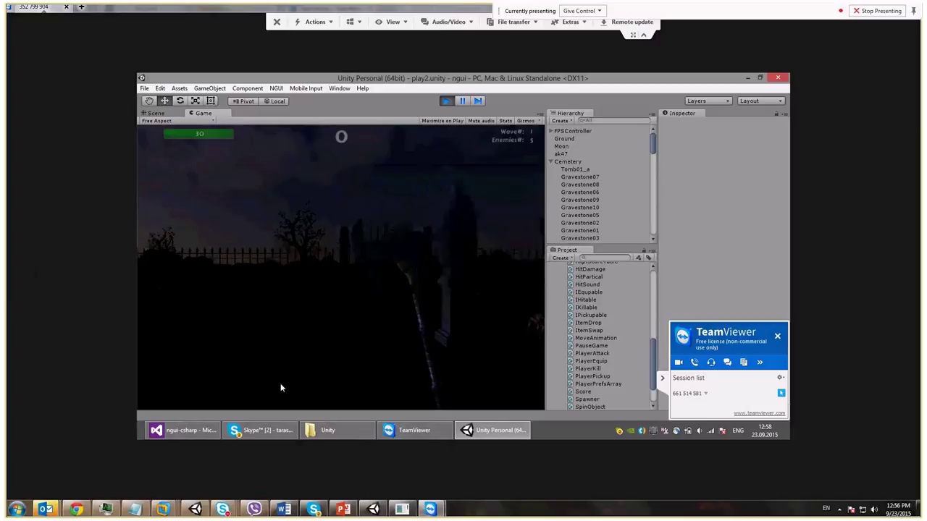
pyautogui.press('s')
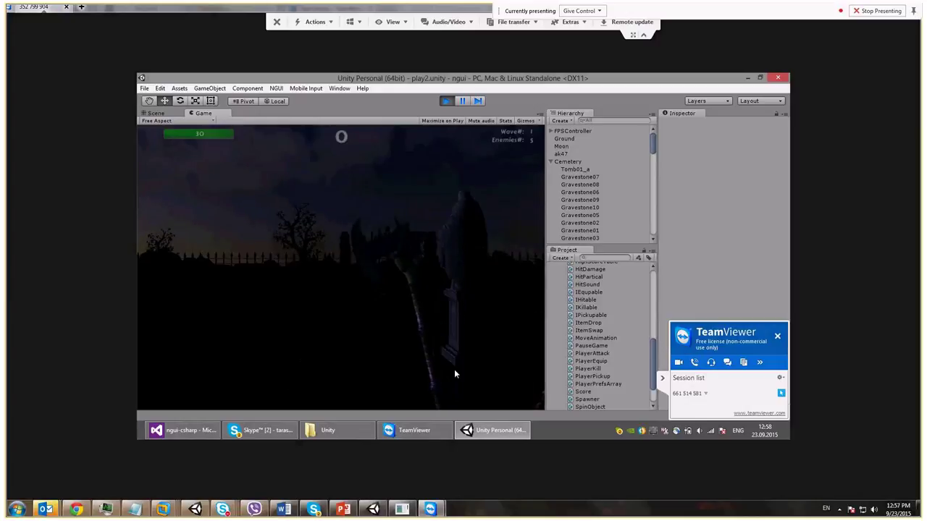
pyautogui.press('w')
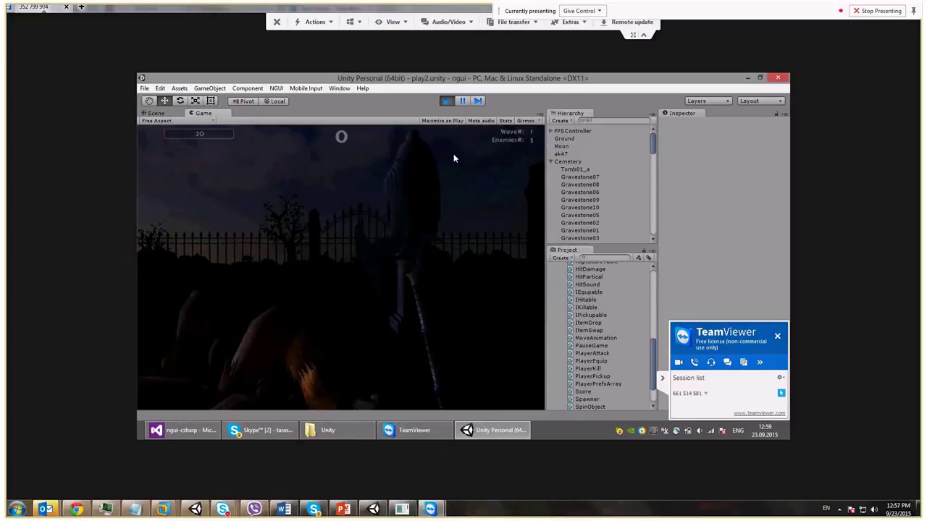
# - Exit Play mode to the Scene view and browse the Mobile Input, GameObject and NGUI menus
pyautogui.hotkey('ctrl', '1')
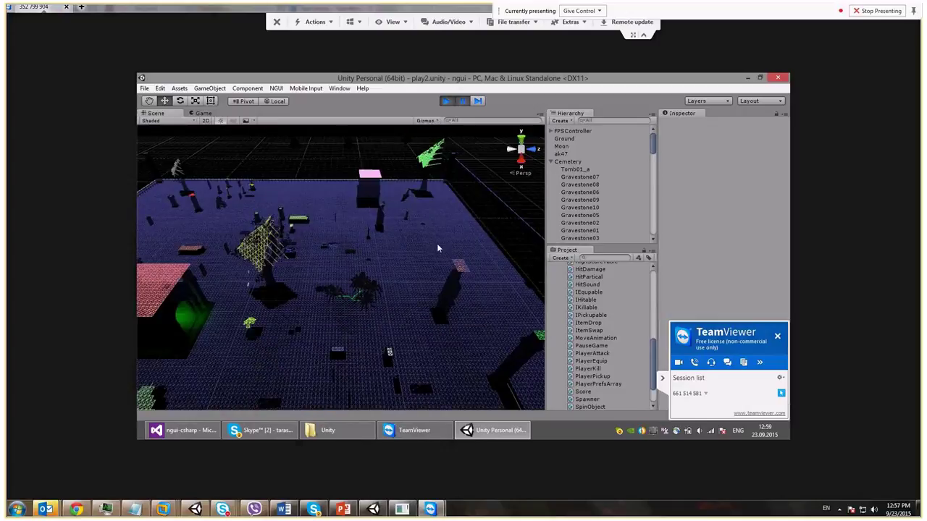
pyautogui.click(292, 90)
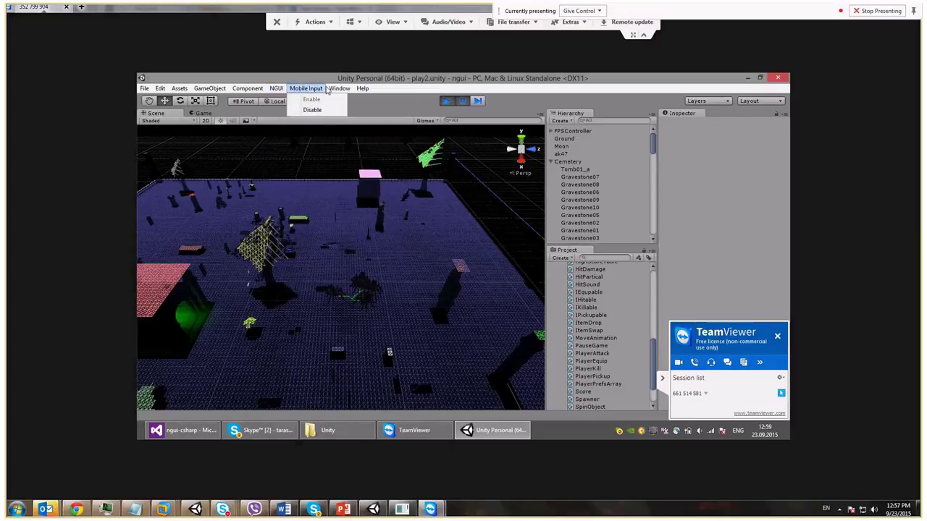
pyautogui.moveTo(337, 89)
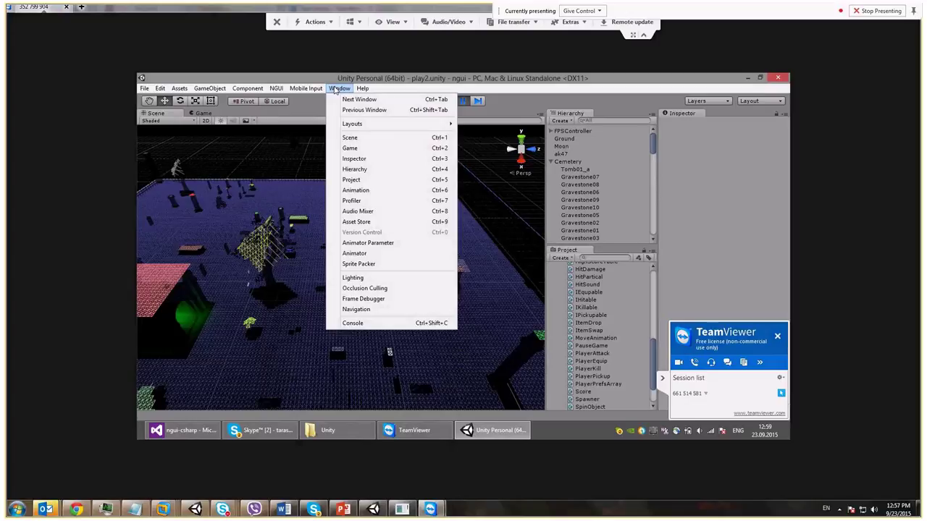
pyautogui.moveTo(219, 91)
pyautogui.press('Escape')
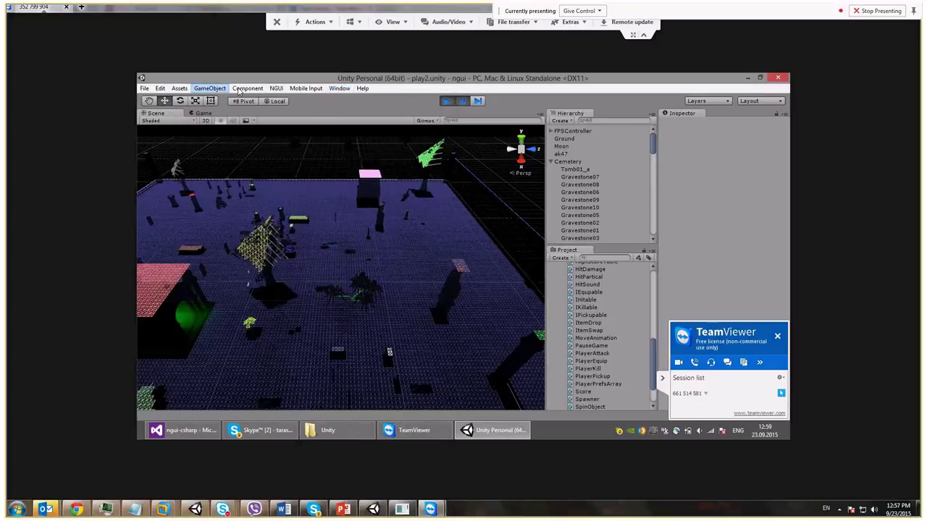
pyautogui.click(275, 89)
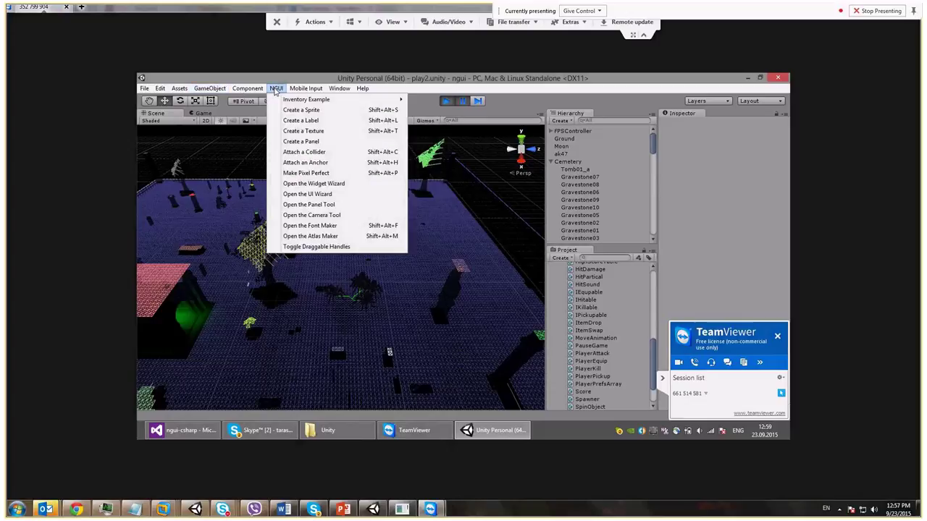
pyautogui.moveTo(293, 89)
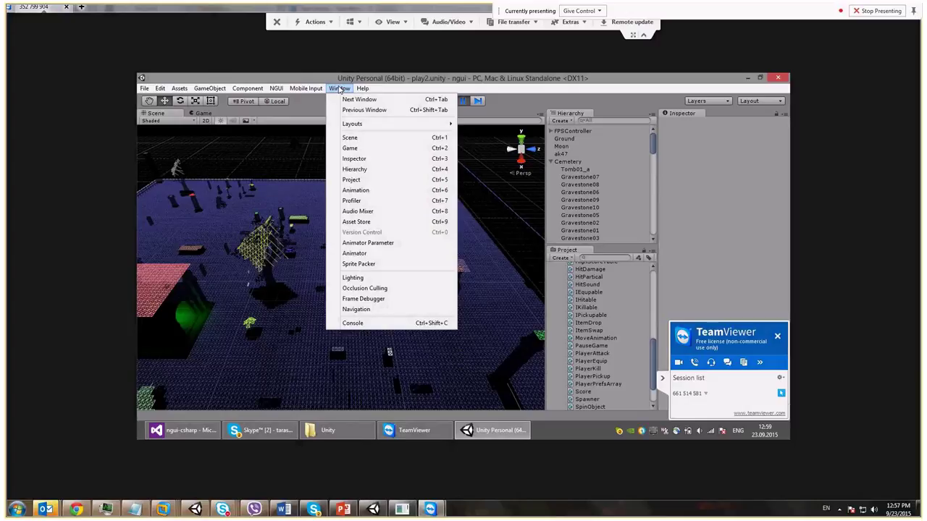
# - Open the Asset Store, go to the 3D Models category and select the Terrain Assets listing
pyautogui.click(363, 223)
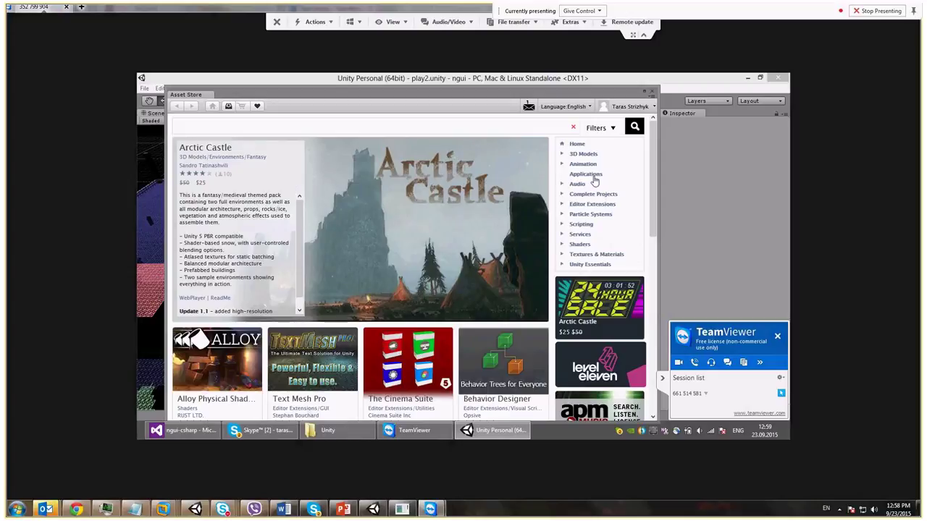
pyautogui.click(584, 154)
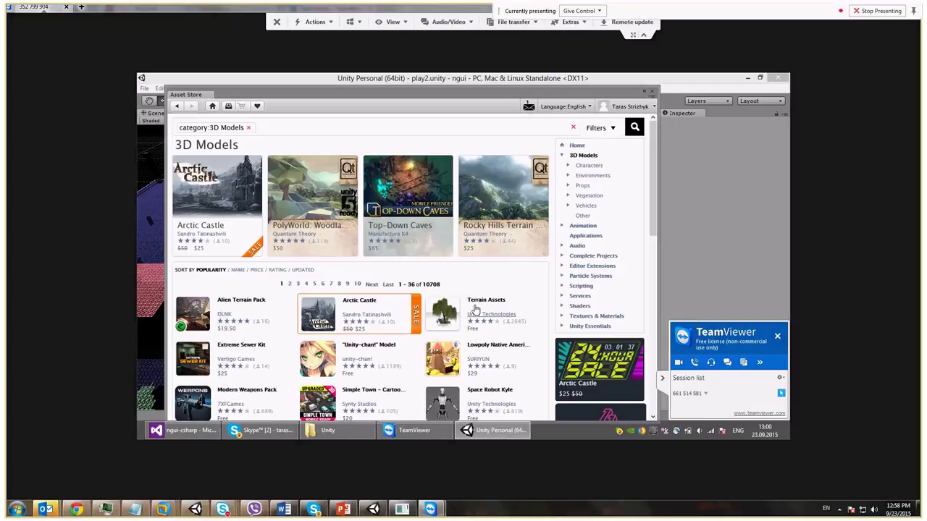
pyautogui.click(475, 310)
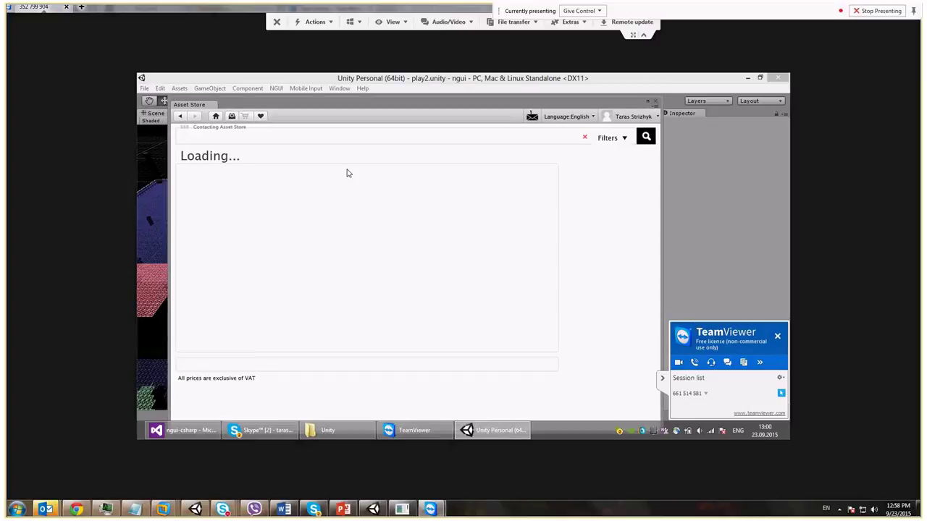
# - Scroll to Terrain Assets' package contents, preview Bush2.fbx and Bush3.fbx, then close the Asset Store
pyautogui.moveTo(347, 173); pyautogui.dragTo(300, 137)
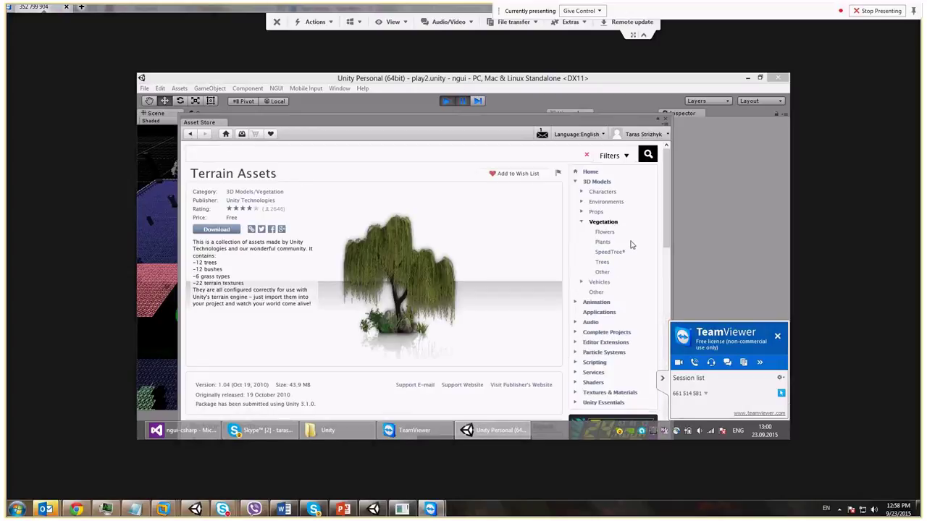
pyautogui.scroll(-2, 660, 269)
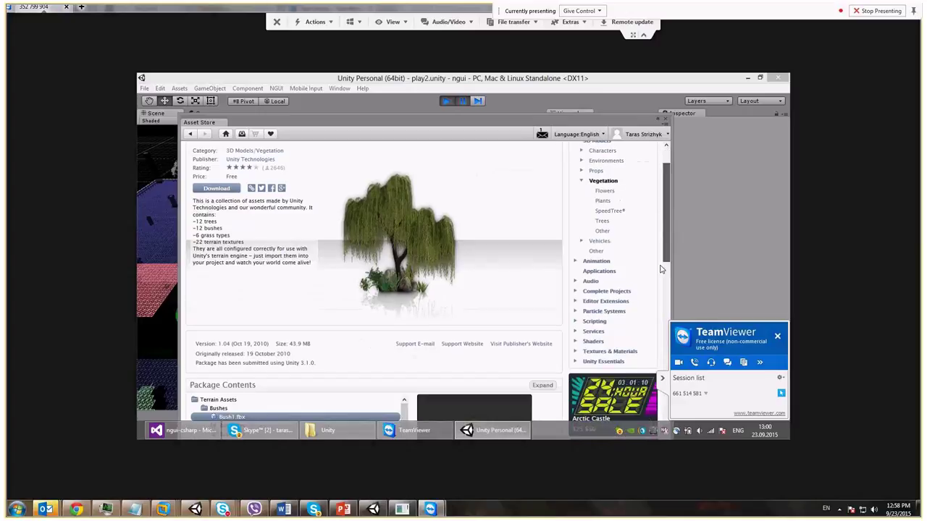
pyautogui.scroll(-8, 660, 270)
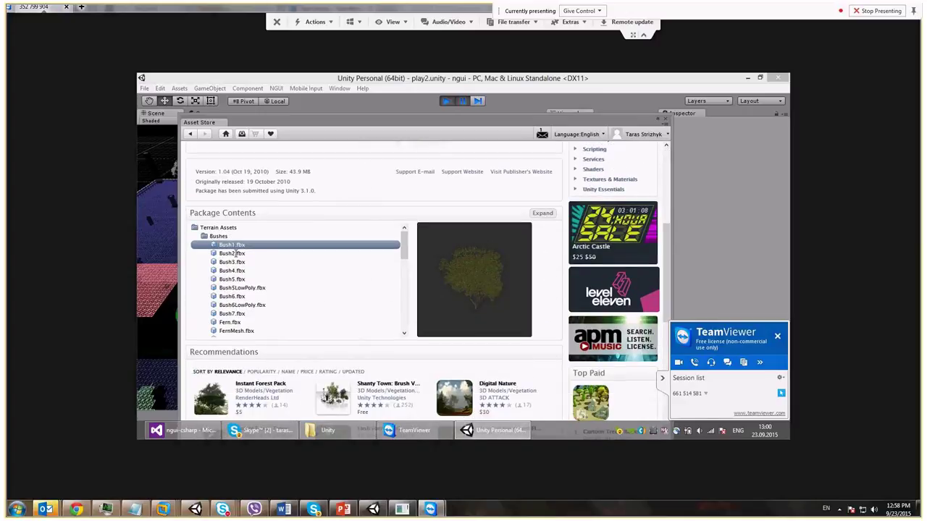
pyautogui.click(236, 253)
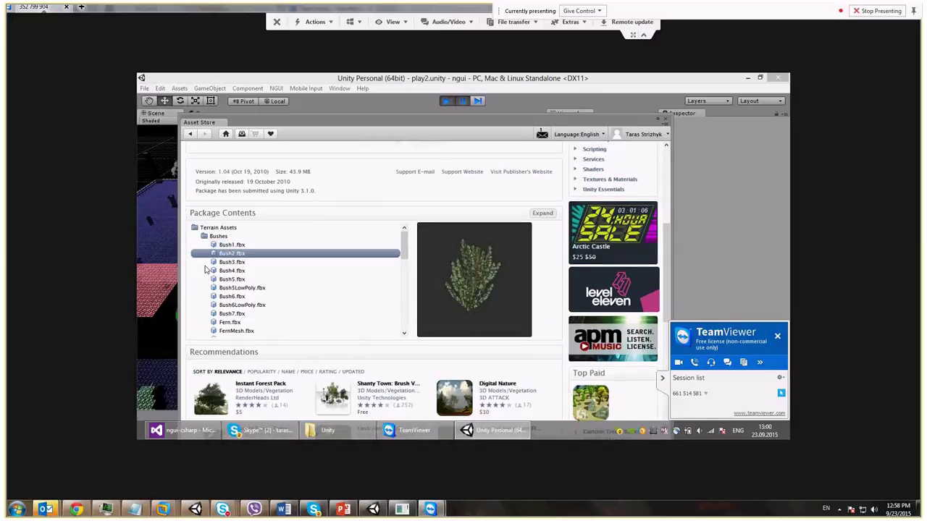
pyautogui.click(229, 263)
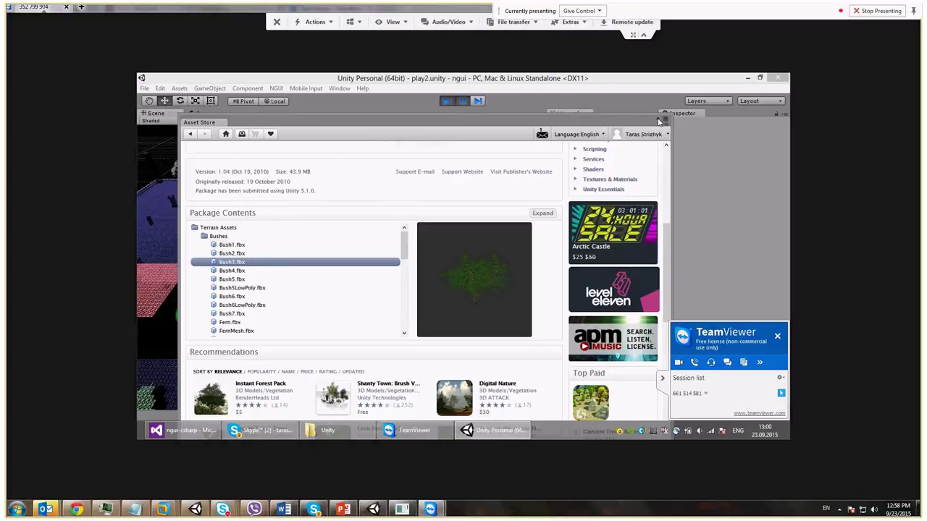
pyautogui.click(660, 120)
# - Collapse the Scripts folder and re-expand SurvivalTemplate to show its subfolders
pyautogui.moveTo(225, 354)
pyautogui.keyDown('alt'); pyautogui.mouseDown()
pyautogui.moveTo(285, 294)
pyautogui.moveTo(283, 312)
pyautogui.mouseUp(); pyautogui.keyUp('alt')
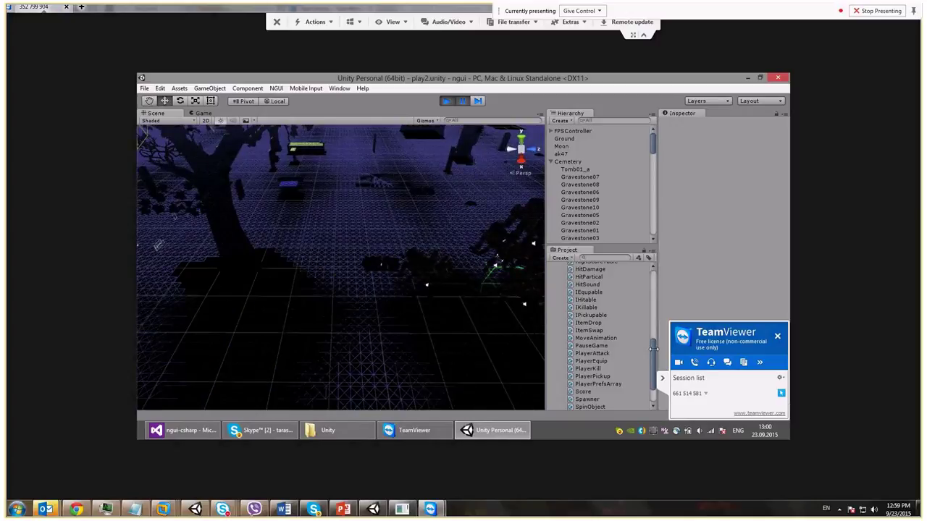
pyautogui.moveTo(653, 348); pyautogui.dragTo(654, 273)
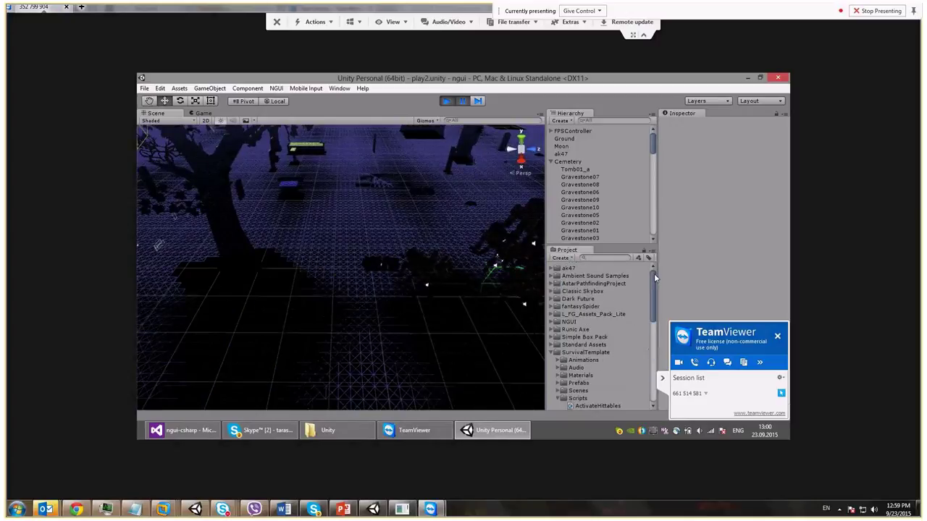
pyautogui.click(562, 400)
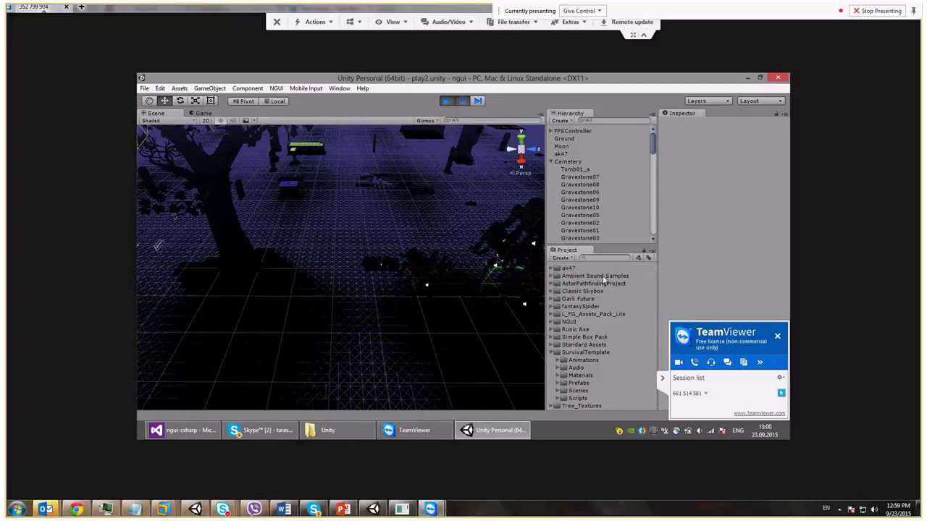
pyautogui.click(552, 353)
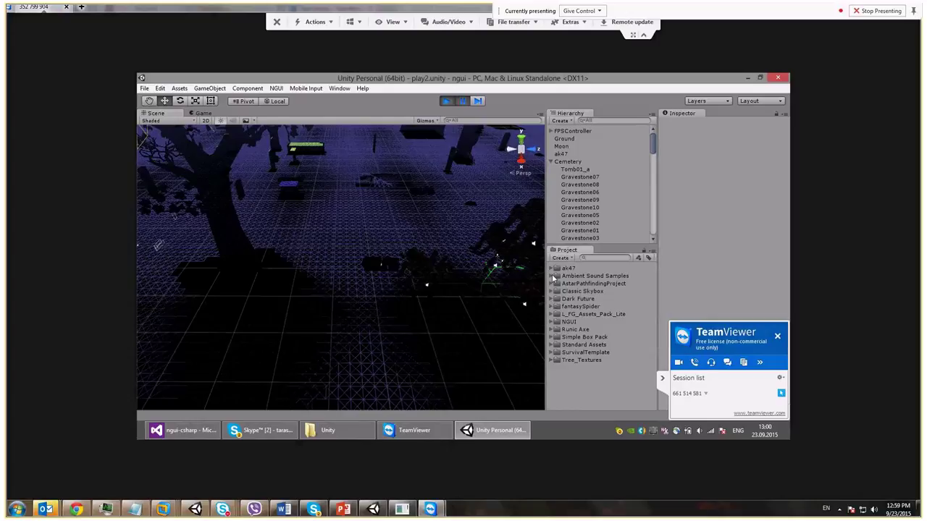
pyautogui.click(551, 352)
pyautogui.click(552, 352)
pyautogui.click(551, 354)
pyautogui.click(551, 354)
pyautogui.click(552, 355)
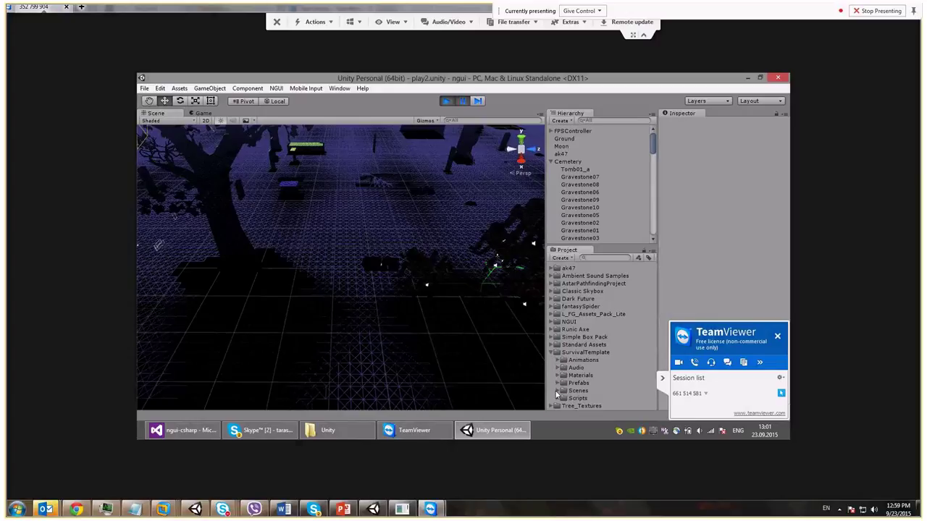
# - Select the Ammo prefab in the Prefabs folder and rotate its Inspector preview
pyautogui.click(557, 383)
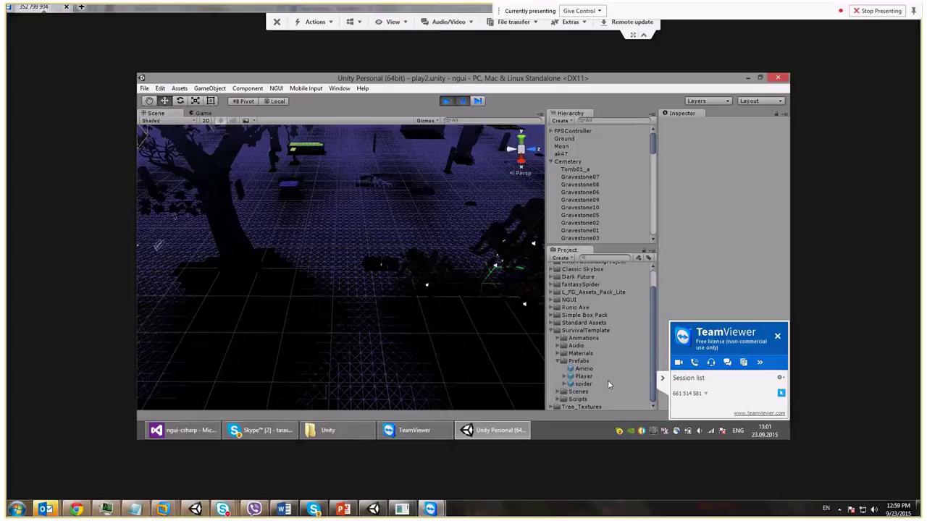
pyautogui.click(583, 370)
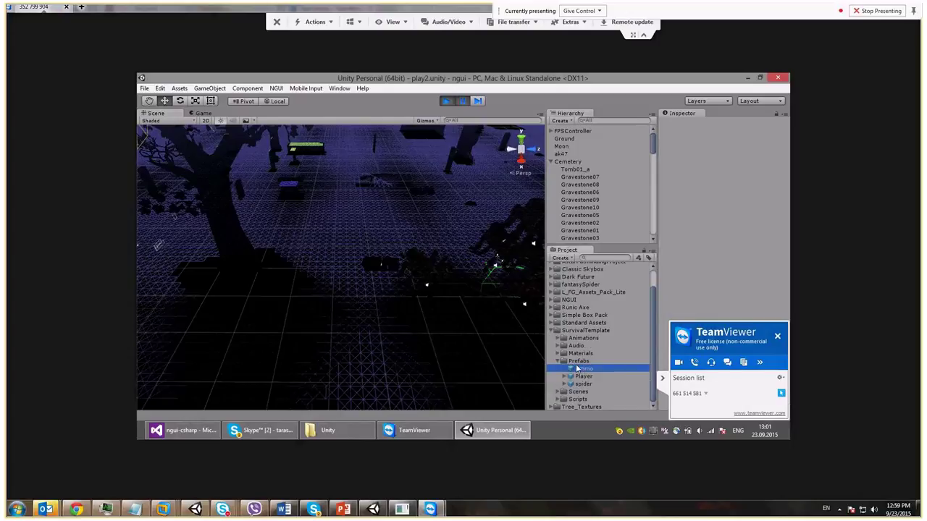
pyautogui.moveTo(734, 379); pyautogui.dragTo(531, 391)
pyautogui.moveTo(722, 360); pyautogui.dragTo(593, 376)
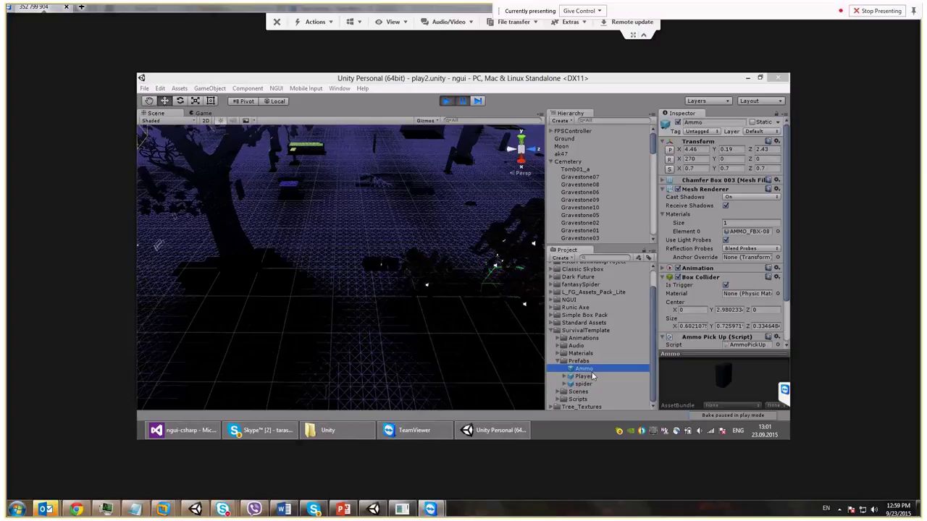
# - Zoom the Scene view to the Ammo box and drag it slightly upward
pyautogui.click(346, 242)
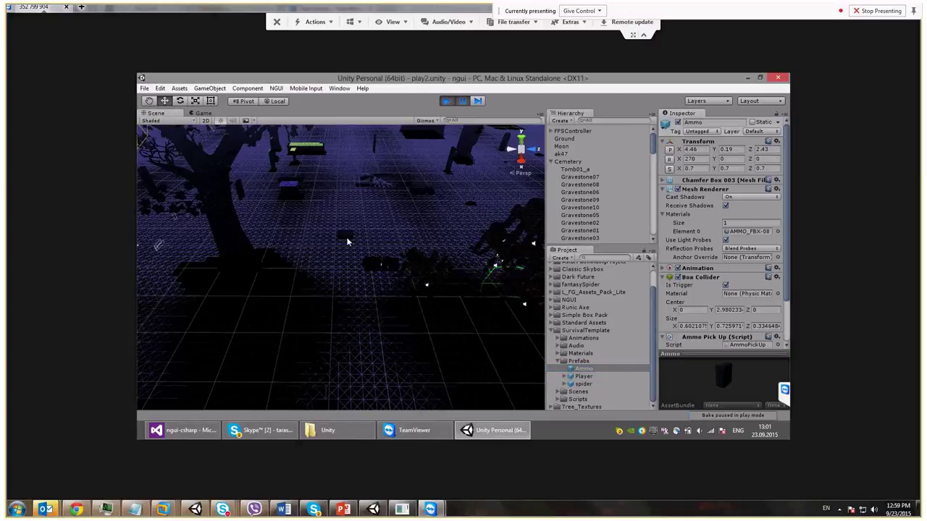
pyautogui.keyDown('alt'); pyautogui.moveTo(347, 236); pyautogui.dragTo(349, 238); pyautogui.keyUp('alt')
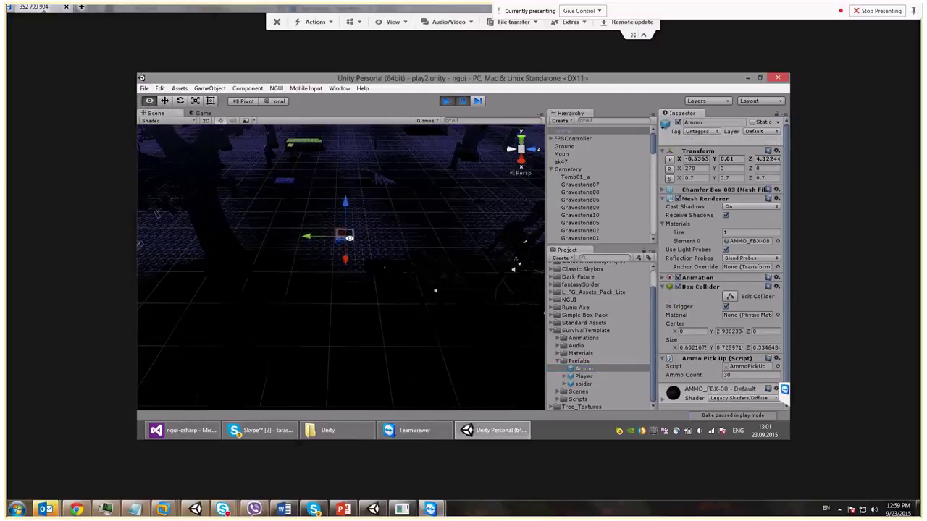
pyautogui.scroll(2, 349, 238)
pyautogui.scroll(2, 349, 237)
pyautogui.scroll(2, 349, 238)
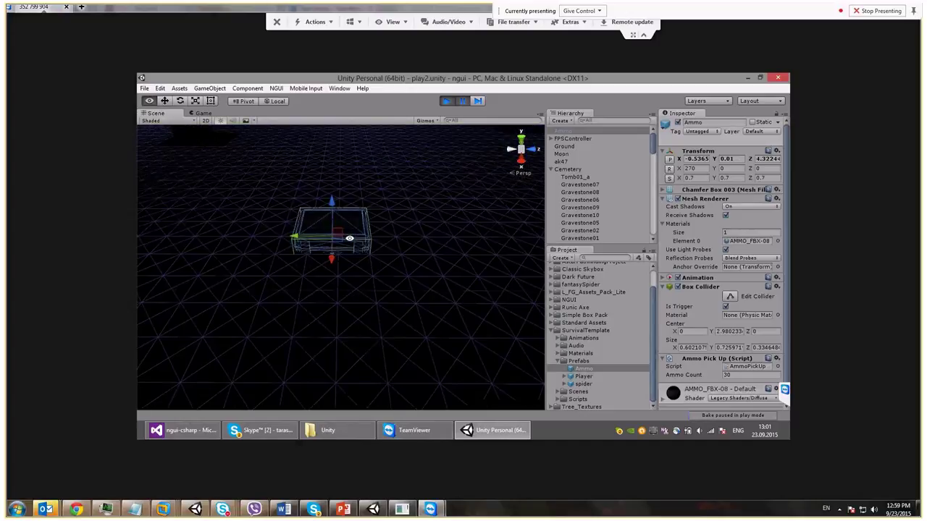
pyautogui.scroll(3, 349, 238)
pyautogui.scroll(-5, 349, 238)
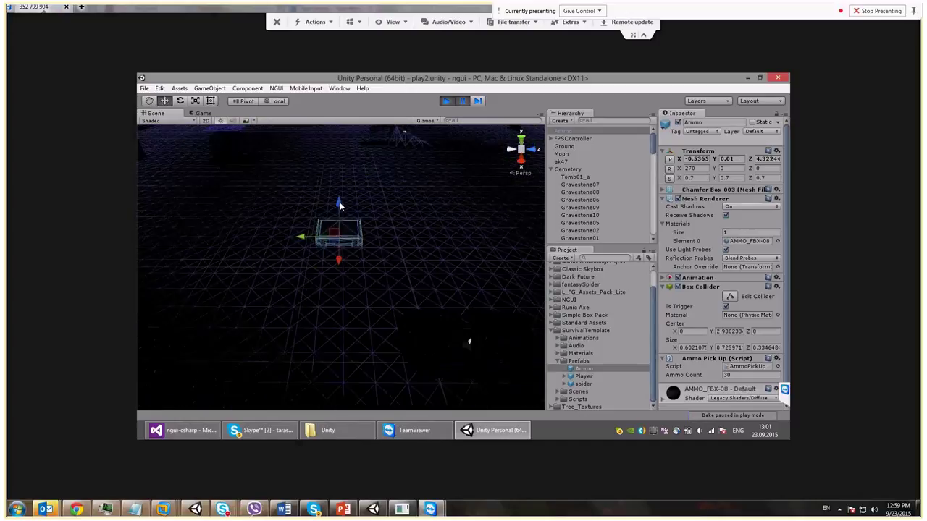
pyautogui.moveTo(340, 207)
pyautogui.mouseDown()
pyautogui.moveTo(340, 189)
pyautogui.moveTo(341, 259)
pyautogui.moveTo(278, 260)
pyautogui.mouseUp()
# - Expand the Animation component, then ping the AmmoPickUp script in SurvivalTemplate's Scripts folder
pyautogui.click(782, 278)
pyautogui.scroll(-3, 724, 290)
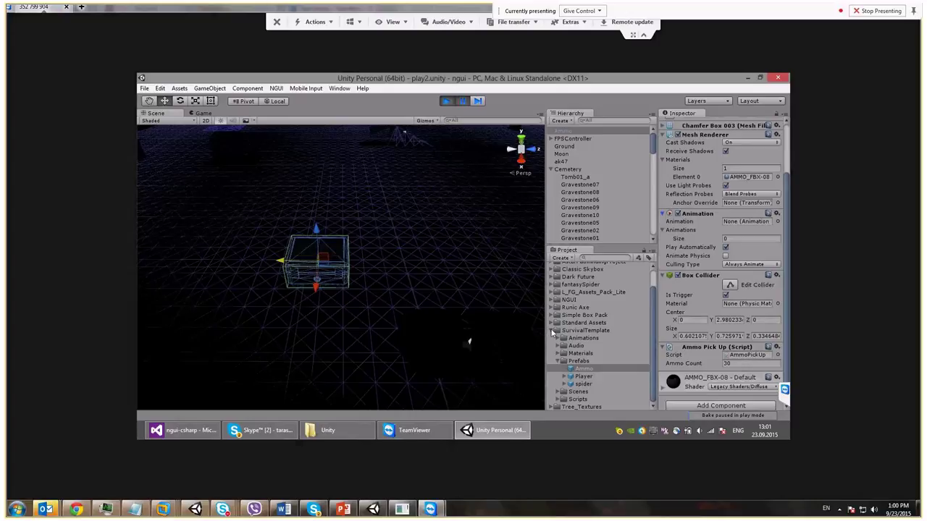
pyautogui.click(567, 131)
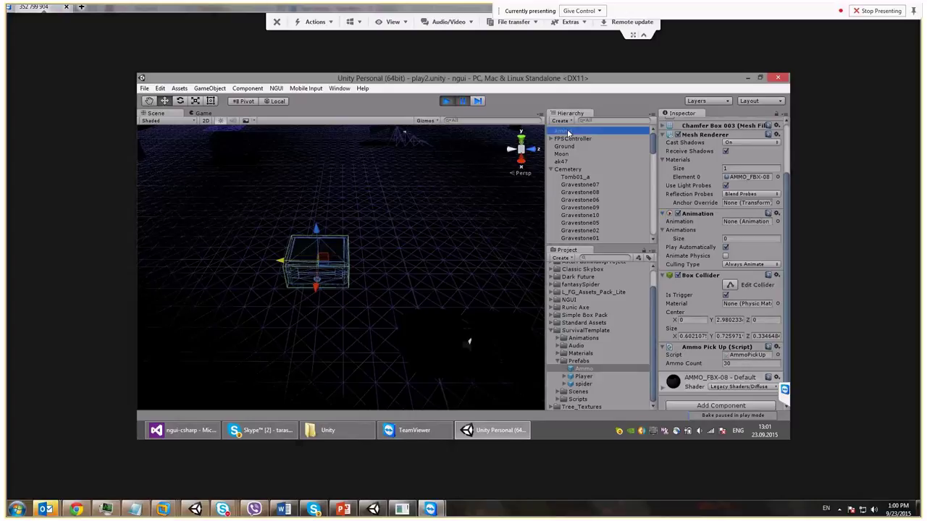
pyautogui.click(554, 330)
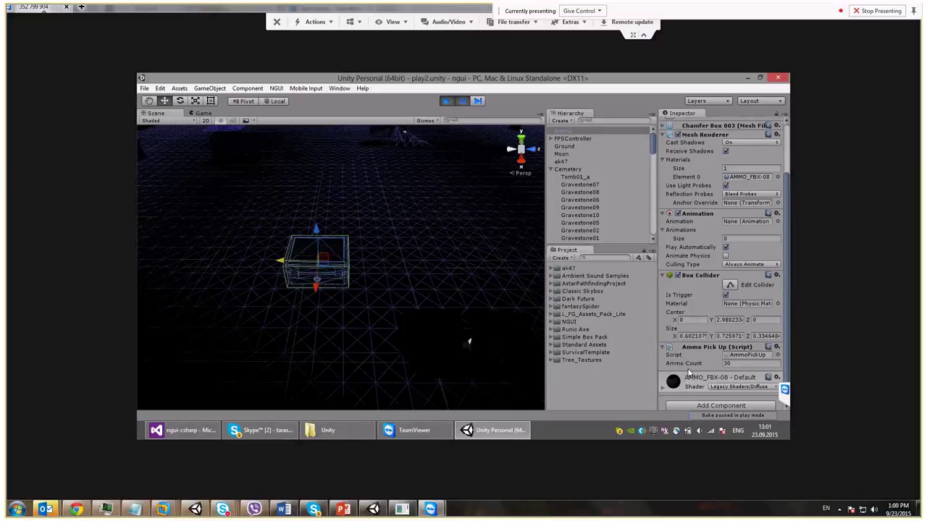
pyautogui.click(748, 359)
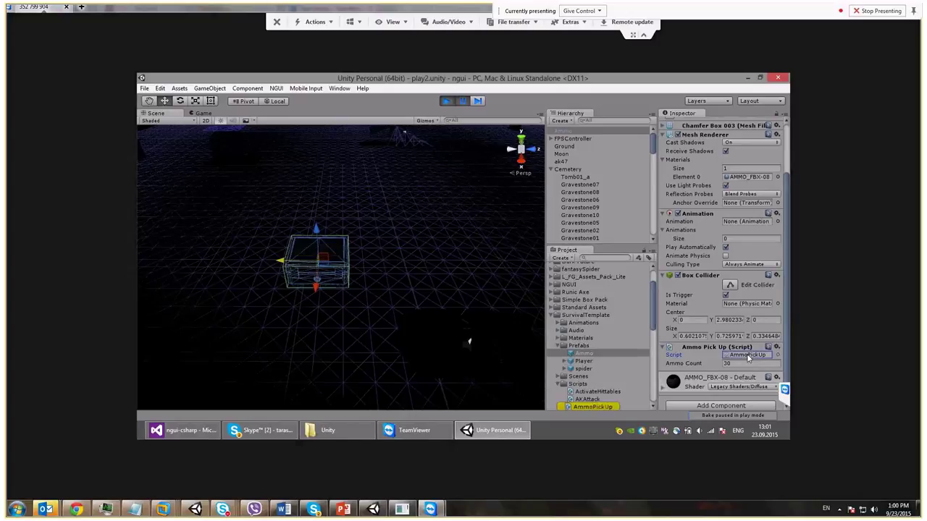
# - Open AmmoPickUp.cs and highlight MonoBehaviour, the AmmoPickUp class name and ammoCount uses
pyautogui.doubleClick(748, 360)
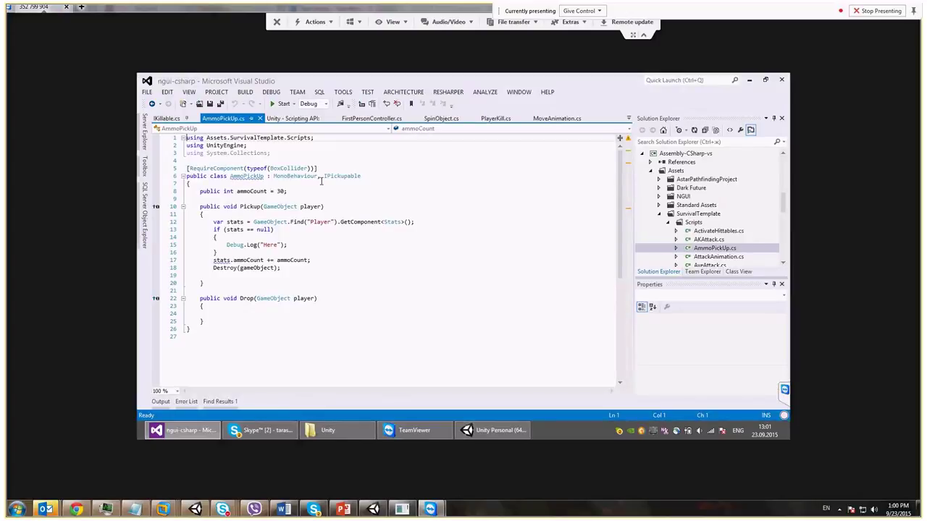
pyautogui.click(293, 177)
pyautogui.doubleClick(293, 177)
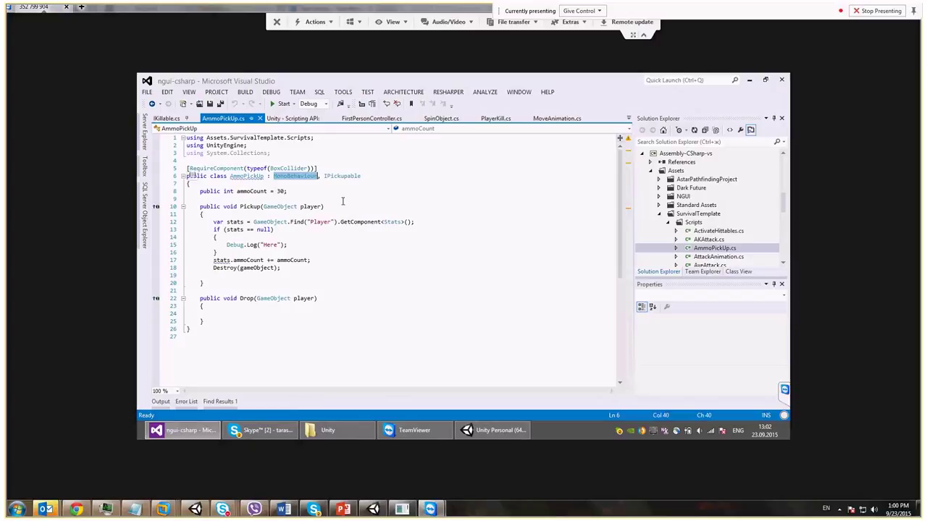
pyautogui.doubleClick(247, 176)
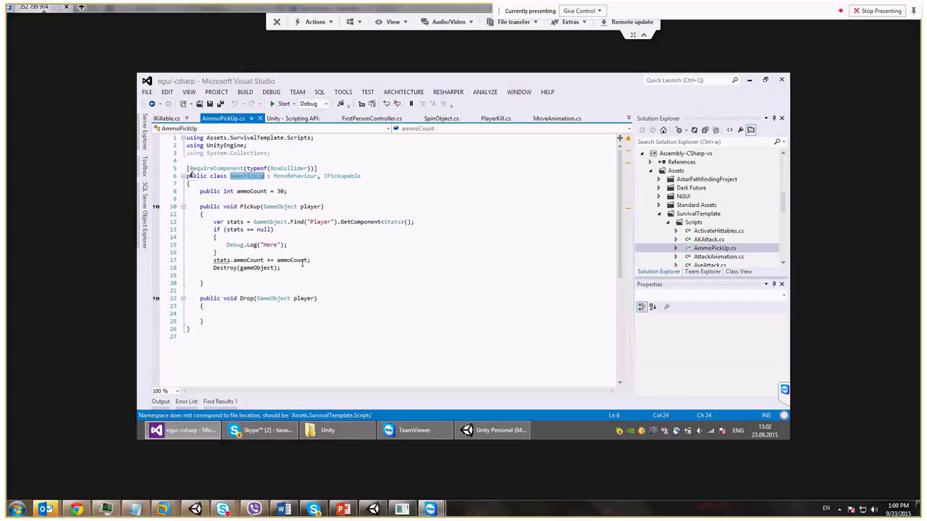
pyautogui.click(249, 191)
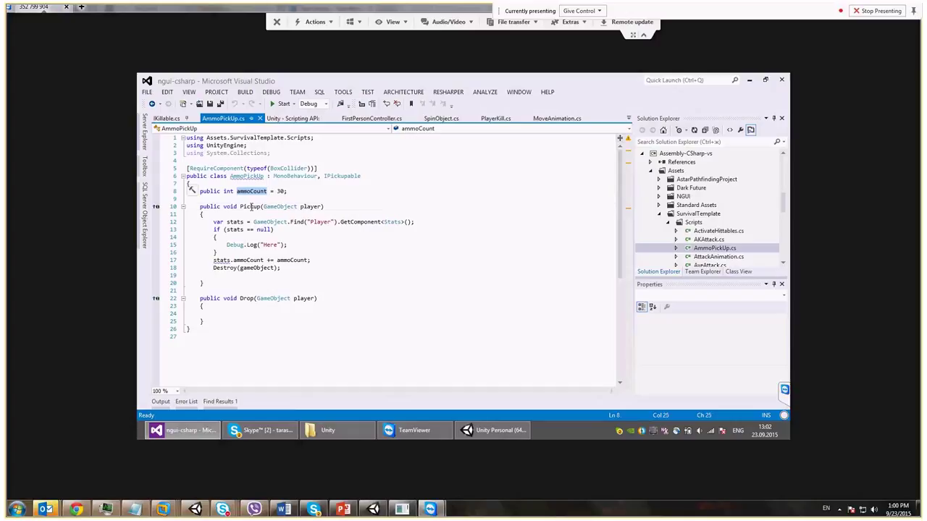
# - Select the Pickup method, then close AmmoPickUp.cs and show the Unity Scripting API page
pyautogui.doubleClick(251, 207)
pyautogui.write('Pickup')
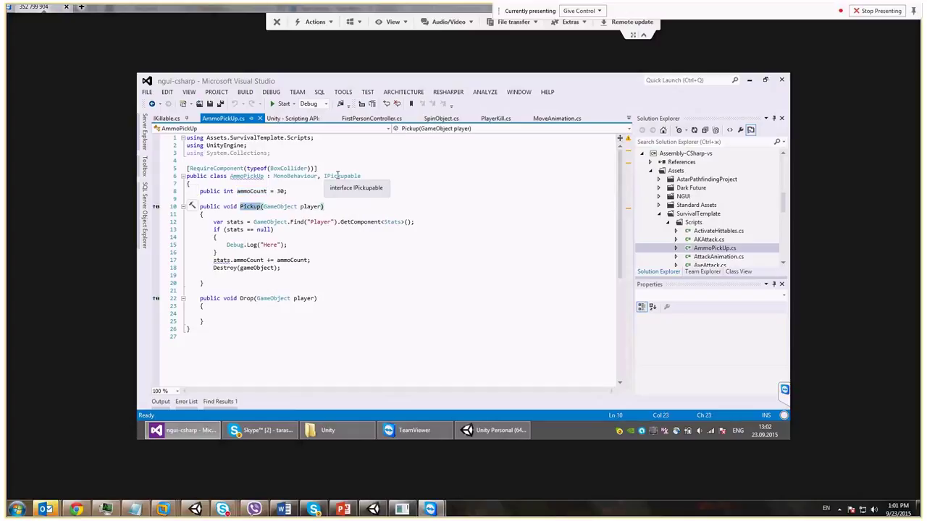
pyautogui.hotkey('ctrl', 'F4')
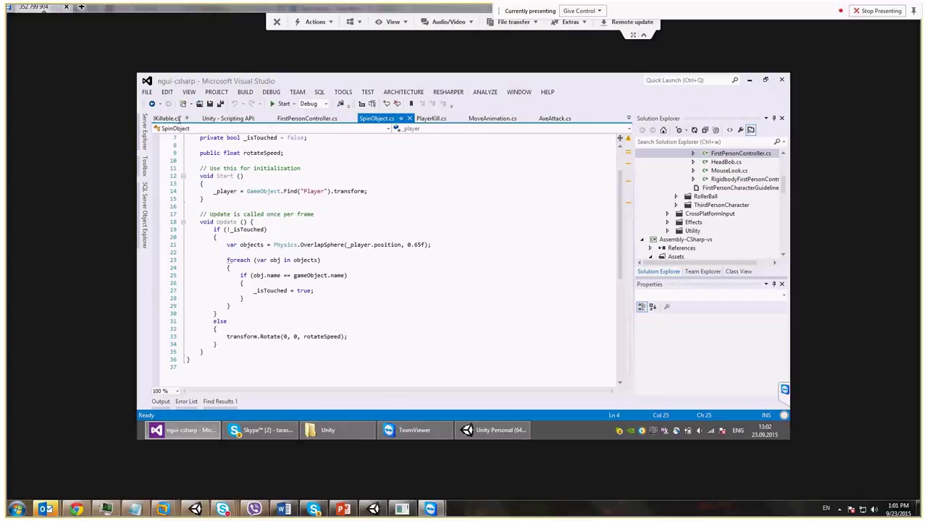
pyautogui.click(242, 120)
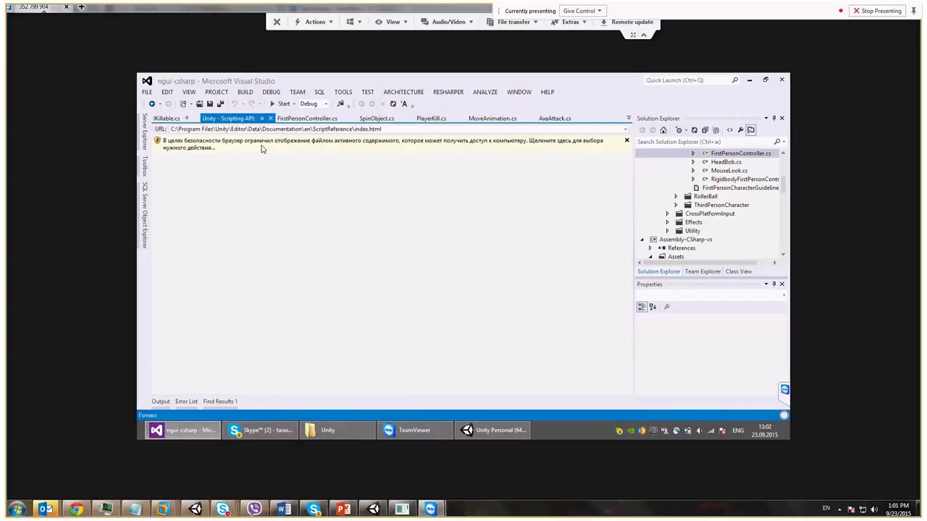
# - Back in Unity, orbit the Scene view and select the Plant09_d 2 plant
pyautogui.click(477, 430)
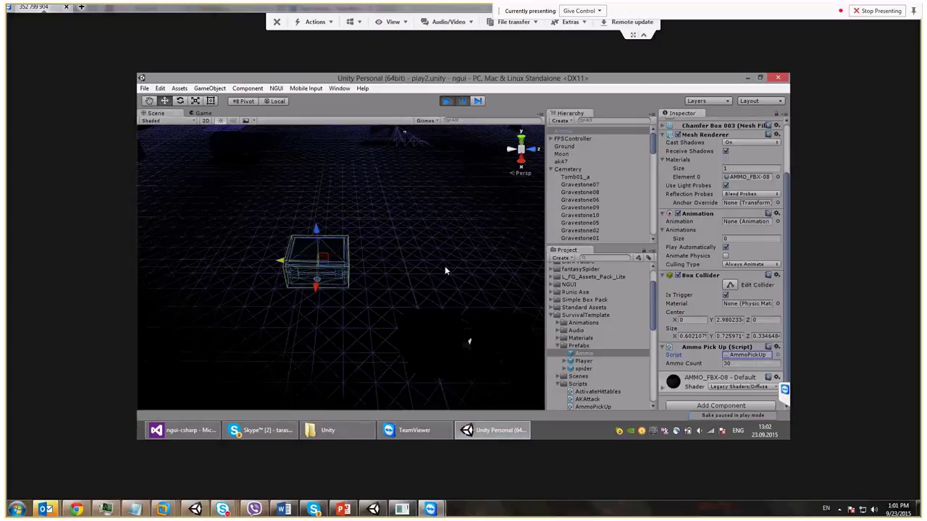
pyautogui.moveTo(445, 266)
pyautogui.mouseDown(button='right')
pyautogui.moveTo(408, 208)
pyautogui.moveTo(393, 240)
pyautogui.moveTo(410, 215)
pyautogui.moveTo(480, 174)
pyautogui.moveTo(495, 136)
pyautogui.moveTo(393, 205)
pyautogui.mouseUp(button='right')
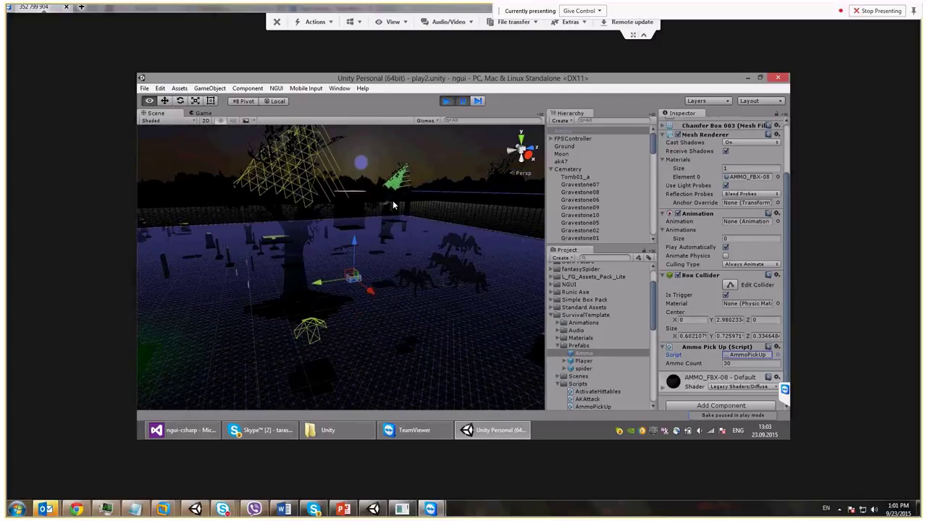
pyautogui.click(393, 202)
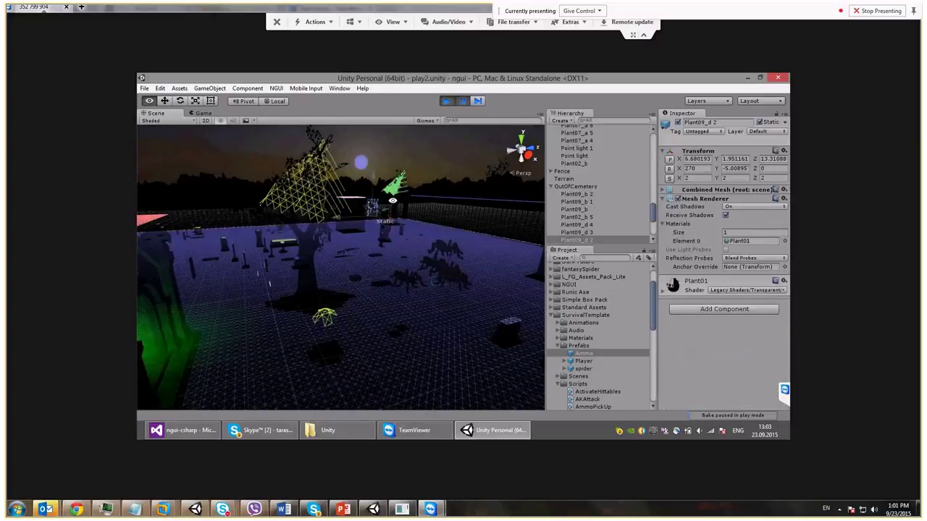
pyautogui.moveTo(393, 200); pyautogui.dragTo(393, 206, button='right')
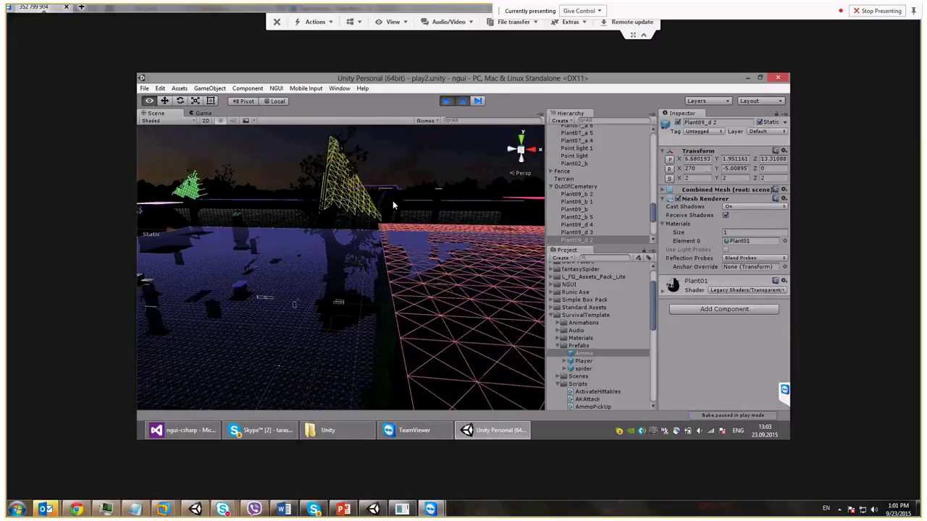
# - Select Statue02_a and scroll its Inspector through the Hit Sound and Spin Object components
pyautogui.click(392, 204)
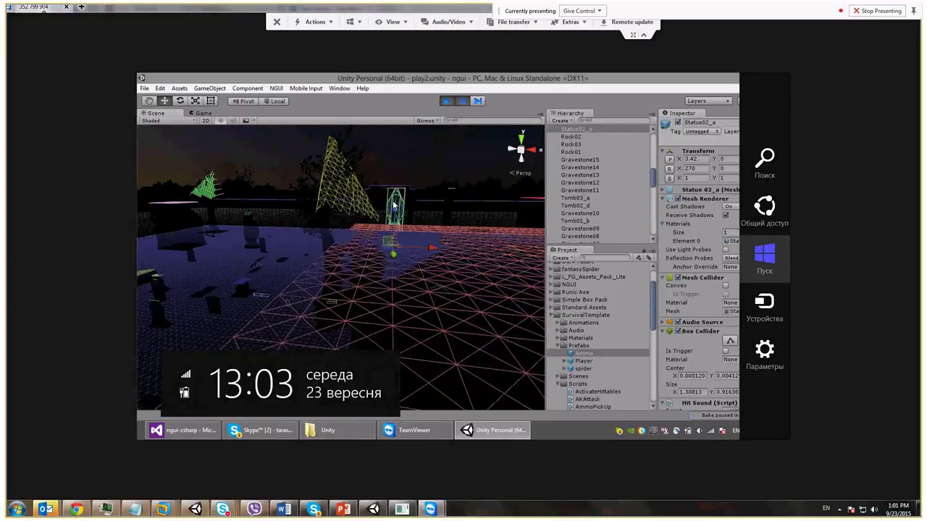
pyautogui.scroll(-1, 720, 275)
pyautogui.scroll(-1, 720, 275)
pyautogui.scroll(-1, 721, 275)
pyautogui.scroll(3, 720, 275)
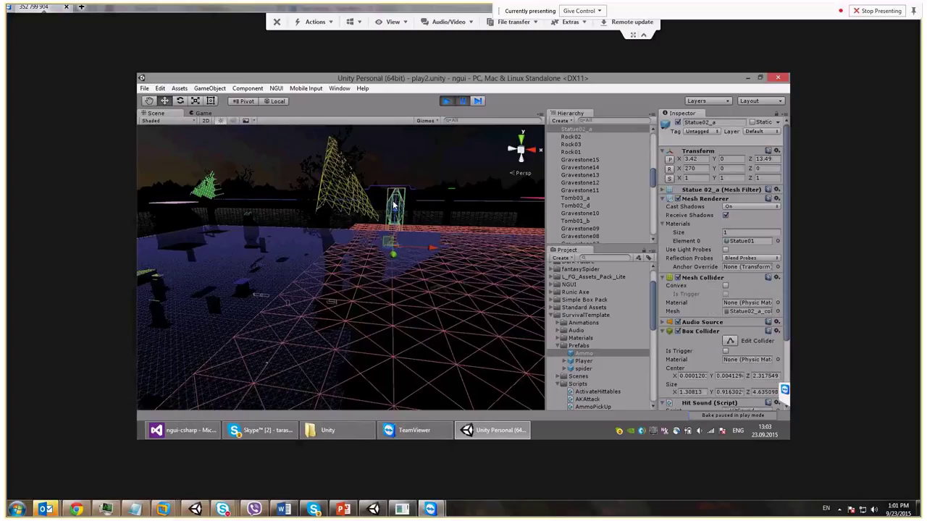
pyautogui.click(694, 158)
pyautogui.write('1.')
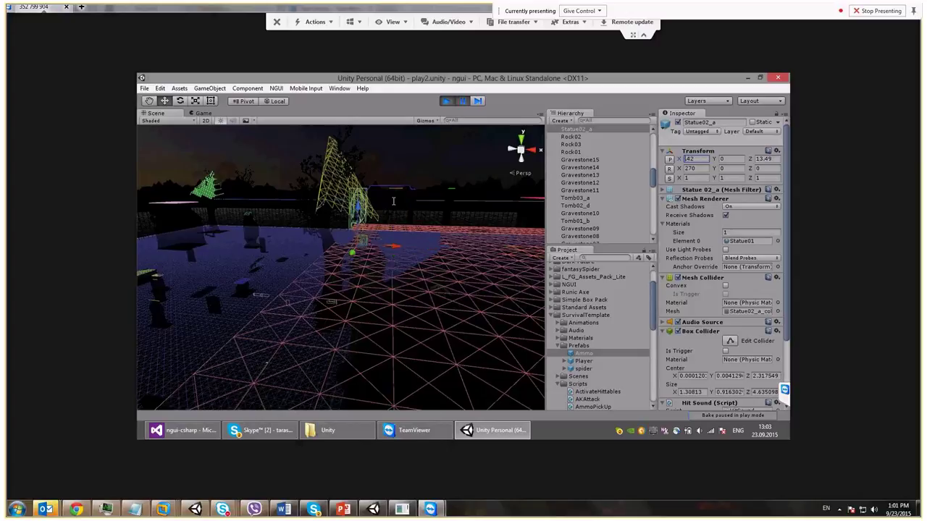
pyautogui.write('4')
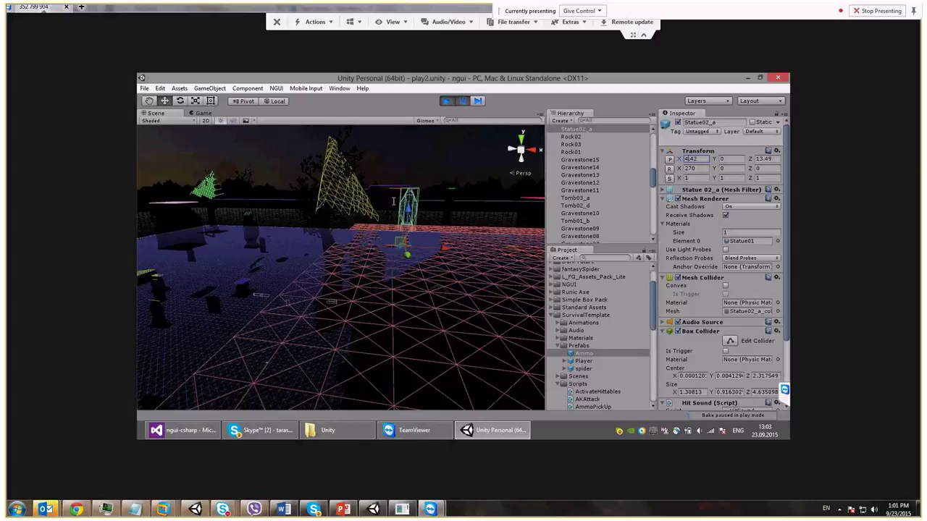
pyautogui.write('3')
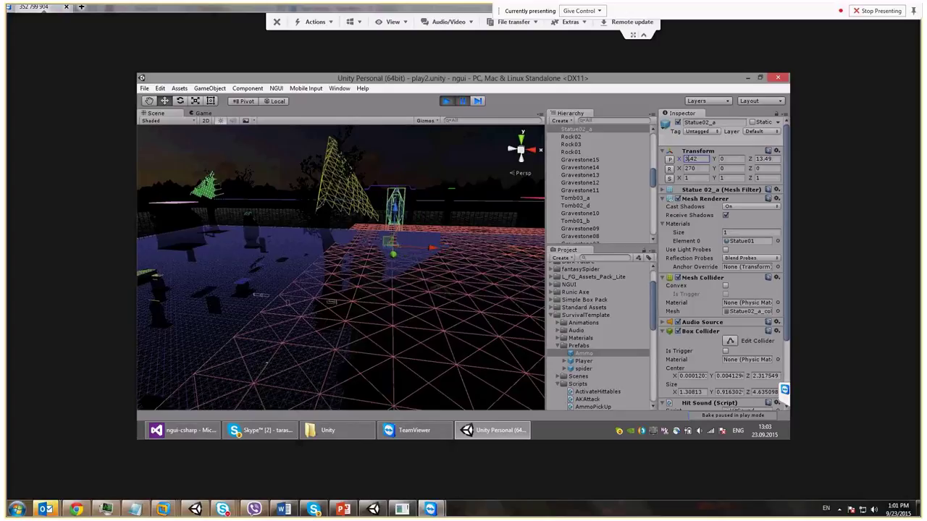
pyautogui.click(695, 168)
pyautogui.write('320')
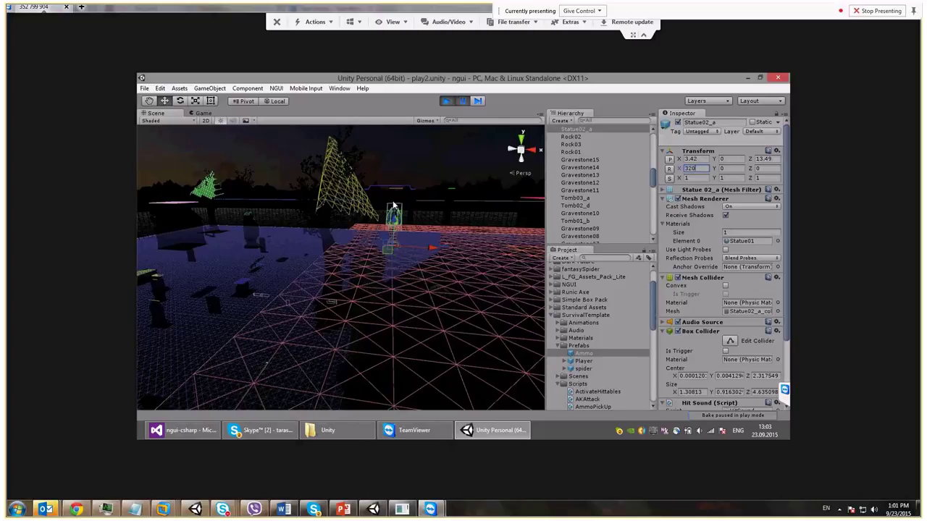
pyautogui.write('270')
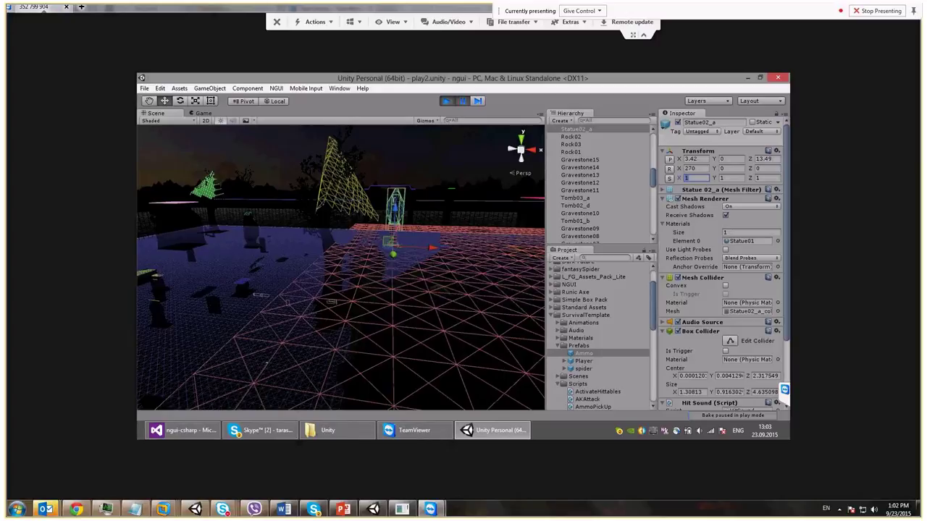
pyautogui.press('Tab')
pyautogui.press('Tab')
pyautogui.hotkey('shift', 'Tab')
pyautogui.hotkey('shift', 'Tab')
pyautogui.hotkey('shift', 'Tab')
# - Ping the HitSound script in the Project's Scripts folder, then bring up SpinObject.cs in Visual Studio
pyautogui.scroll(-3, 724, 290)
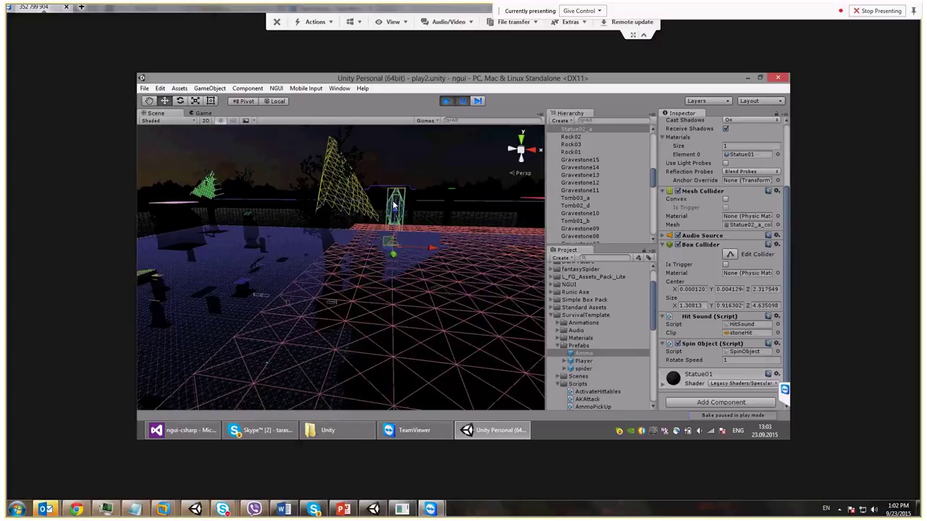
pyautogui.click(746, 323)
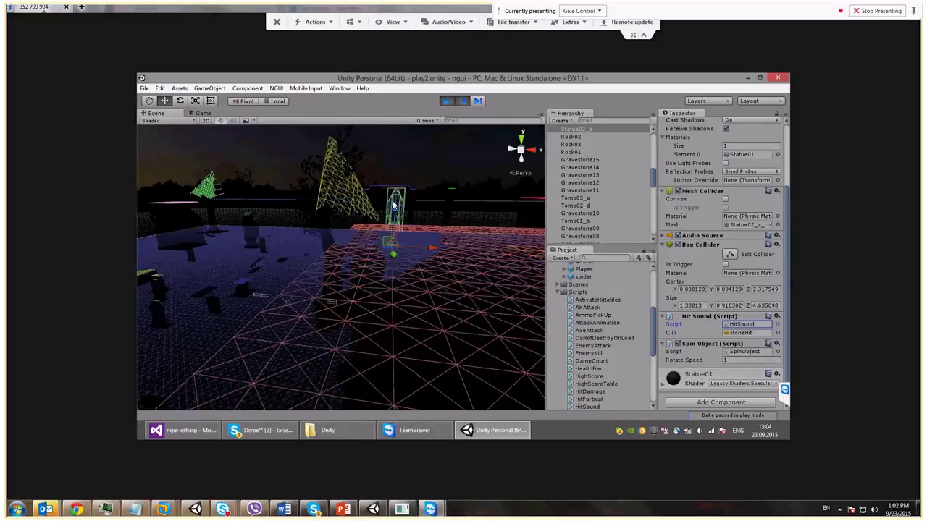
pyautogui.scroll(-3, 601, 333)
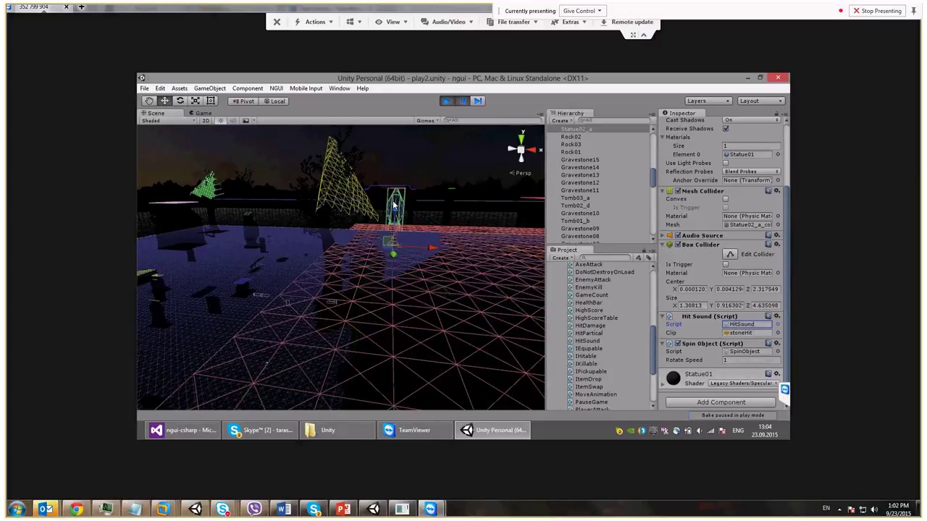
pyautogui.hotkey('alt', 'Tab')
pyautogui.scroll(2, 393, 201)
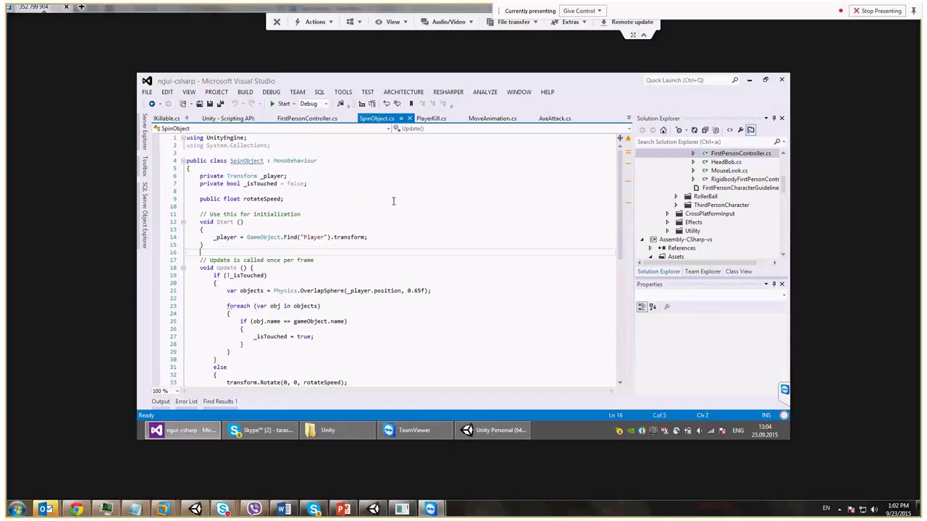
# - Show where _player is assigned in Start and jump to its declaration beside _isTouched
pyautogui.click(238, 236)
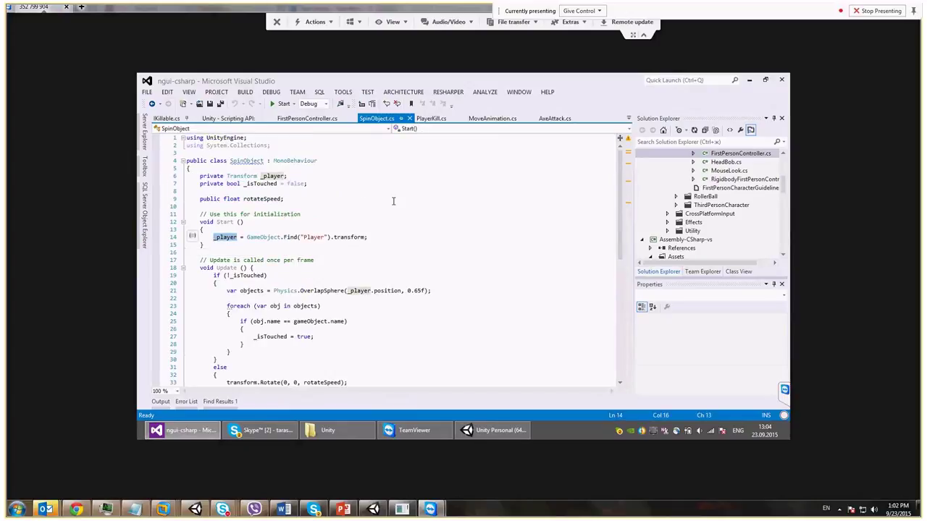
pyautogui.press('F12')
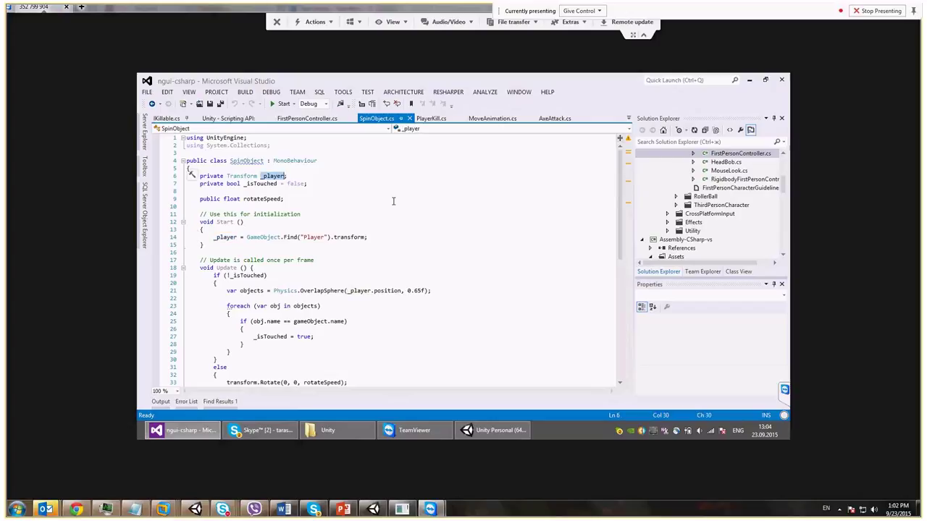
pyautogui.press('Down')
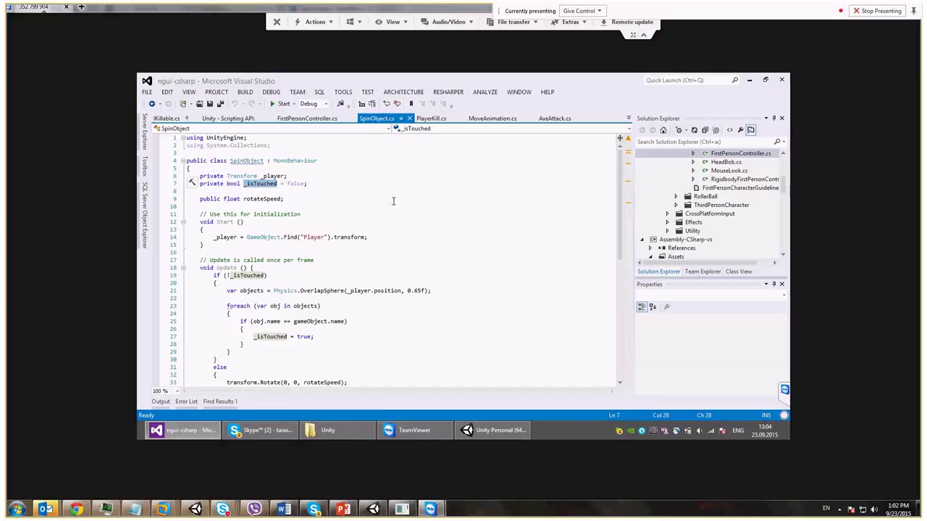
pyautogui.click(393, 201)
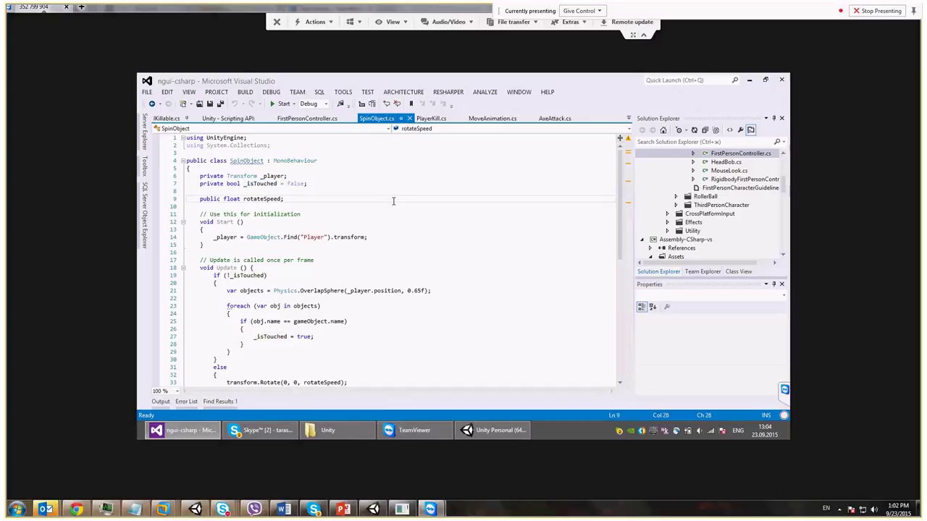
pyautogui.hotkey('alt', 'Up')
pyautogui.hotkey('alt', 'Up')
# - Highlight the rotateSpeed declaration line, then go to the statue's Rotate Speed field in Unity
pyautogui.hotkey('alt', 'Down')
pyautogui.press('Down')
pyautogui.press('Up')
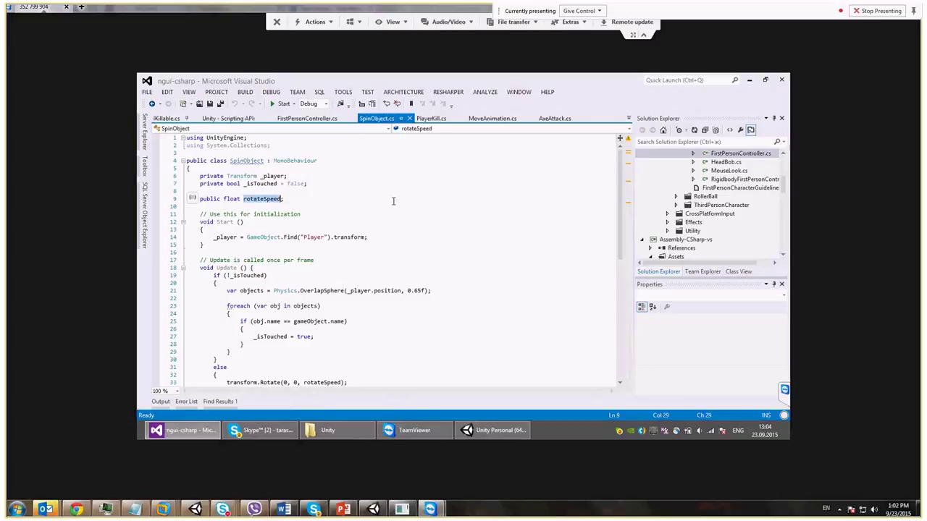
pyautogui.press('Down')
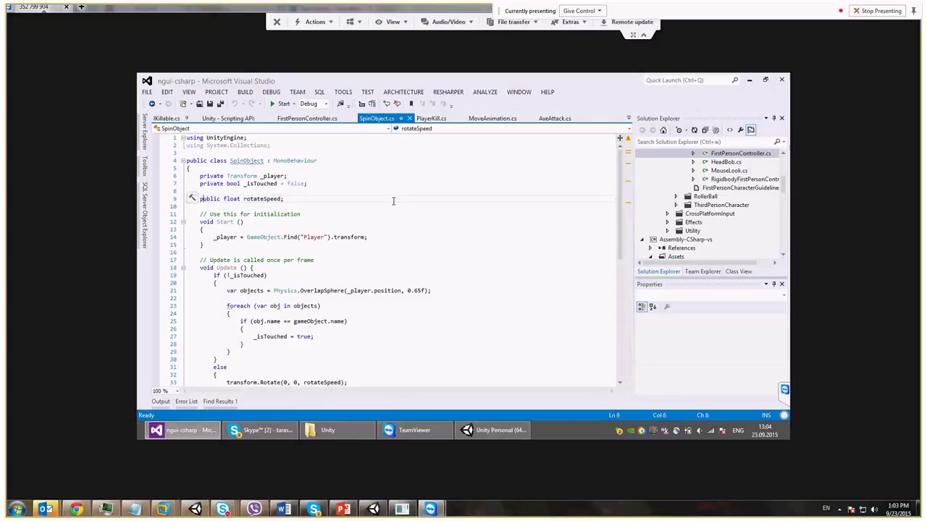
pyautogui.tripleClick(393, 200)
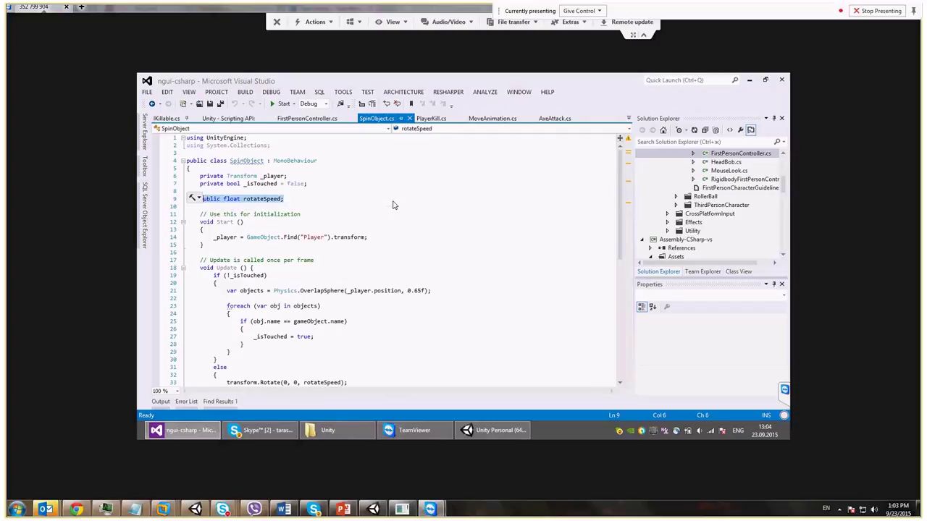
pyautogui.click(394, 200)
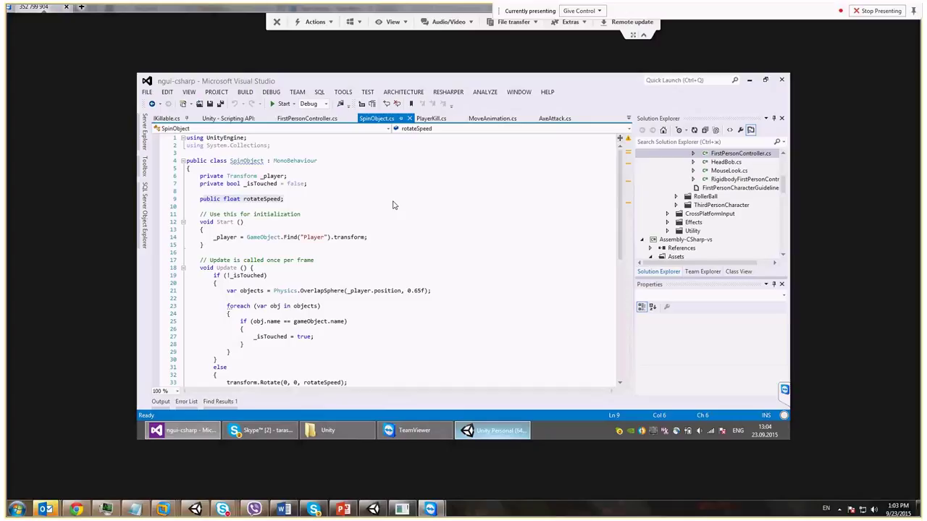
pyautogui.hotkey('alt', 'Tab')
pyautogui.press('Tab')
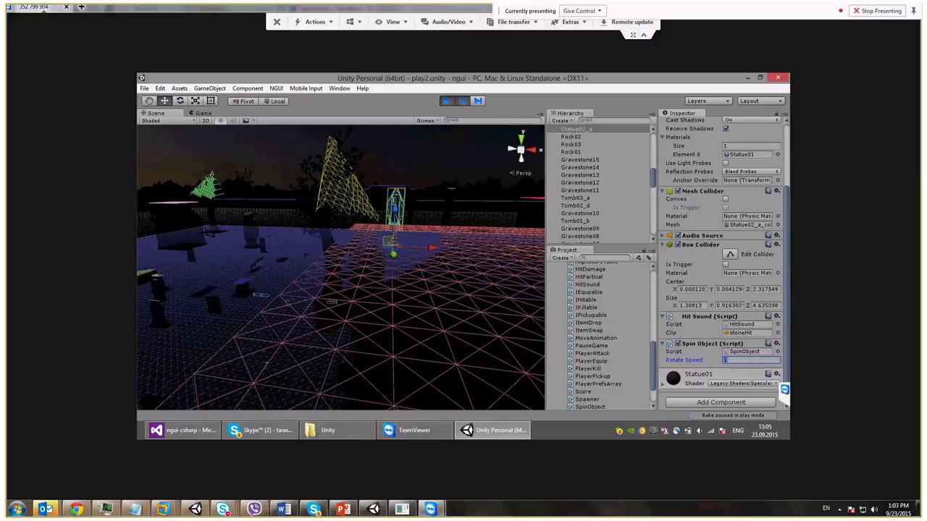
# - Set the statue's Rotate Speed to 3 and return to the _isTouched line in SpinObject.cs
pyautogui.write('3')
pyautogui.hotkey('alt', 'Tab')
pyautogui.press('Up')
pyautogui.press('Up')
pyautogui.press('End')
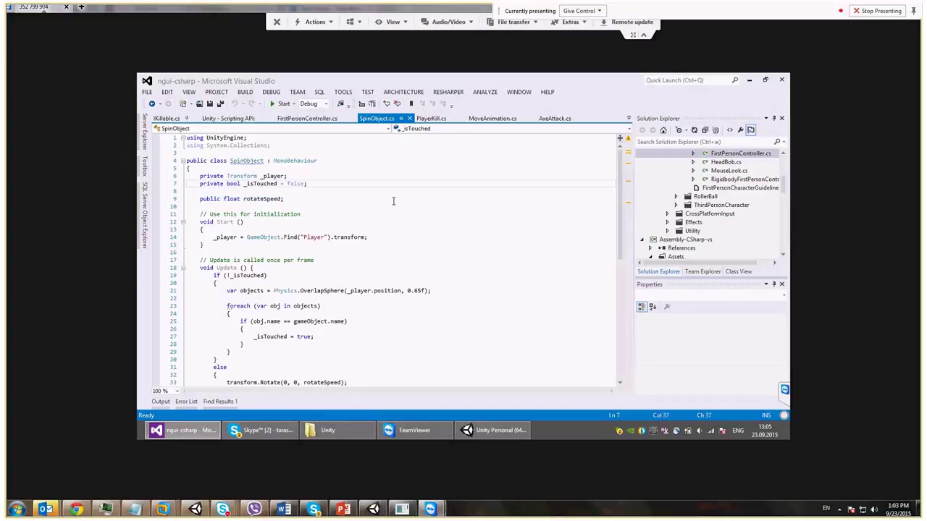
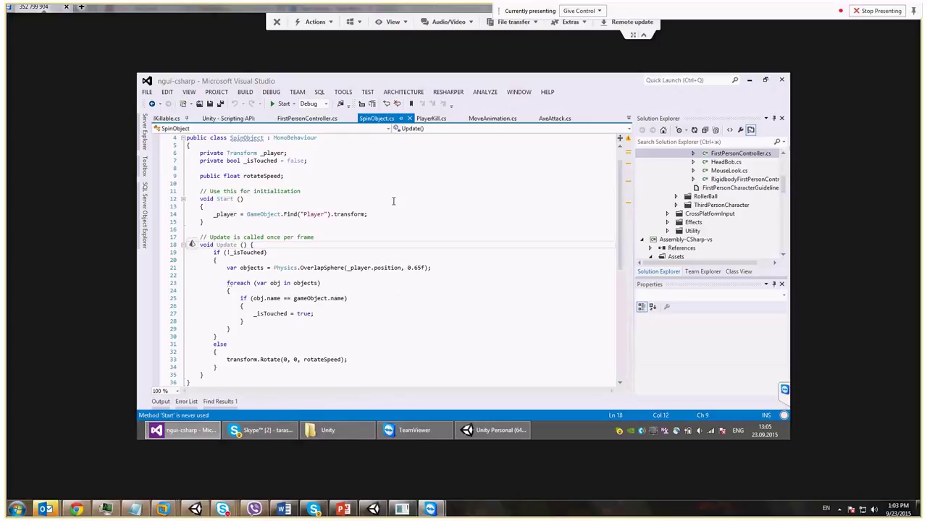
# - Review the _player assignment in Start, selecting transform, GameObject and the 'Player' string
pyautogui.press('Down')
pyautogui.press('Down')
pyautogui.press('Home')
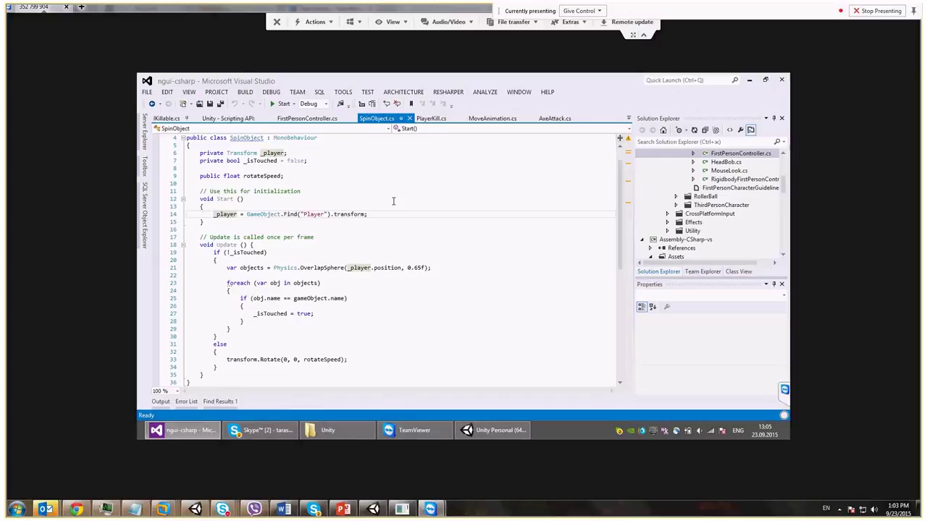
pyautogui.hotkey('ctrl', 'Right')
pyautogui.hotkey('ctrl', 'Right')
pyautogui.hotkey('ctrl', 'Right')
pyautogui.hotkey('ctrl', 'shift', 'Right')
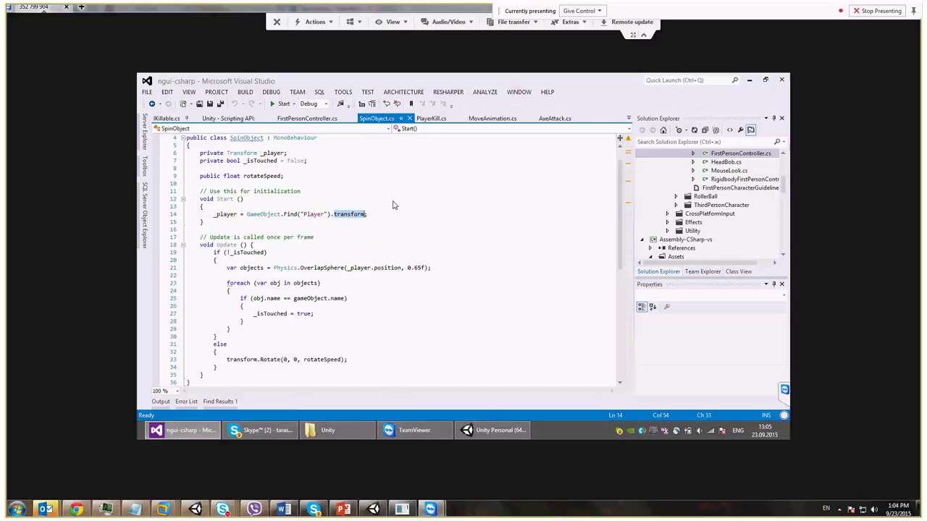
pyautogui.hotkey('ctrl', 'Left')
pyautogui.hotkey('ctrl', 'Left')
pyautogui.hotkey('ctrl', 'Left')
pyautogui.hotkey('ctrl', 'shift', 'Right')
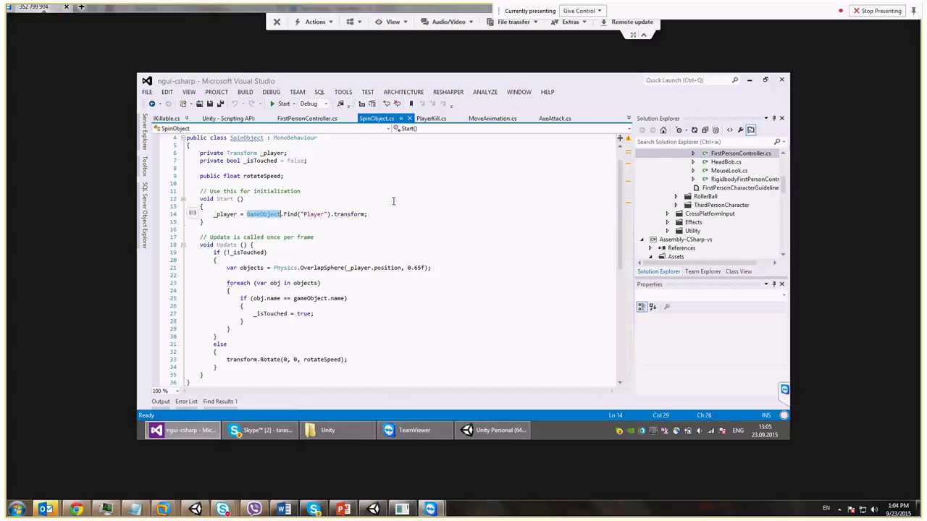
pyautogui.hotkey('ctrl', 'Right')
pyautogui.hotkey('ctrl', 'Right')
pyautogui.hotkey('ctrl', 'Right')
pyautogui.hotkey('ctrl', 'shift', 'Right')
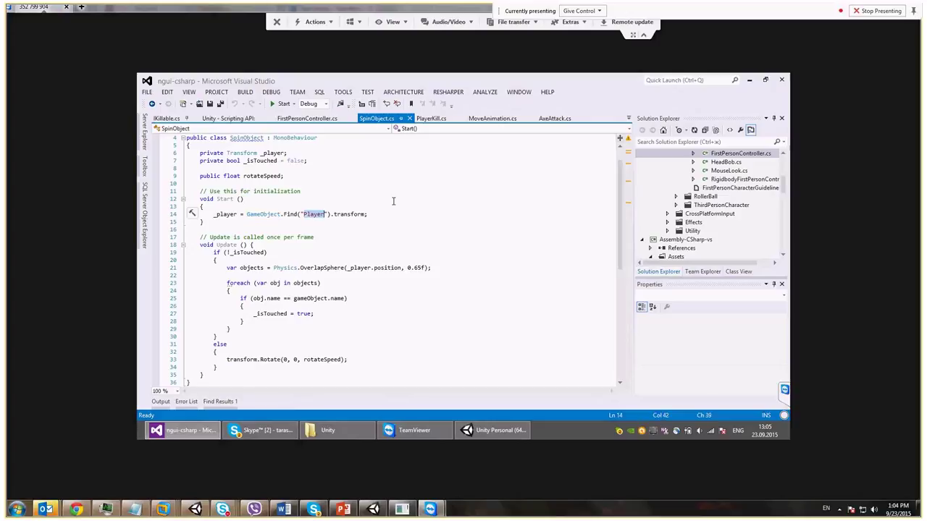
pyautogui.press('Right')
pyautogui.press('Right')
pyautogui.press('Right')
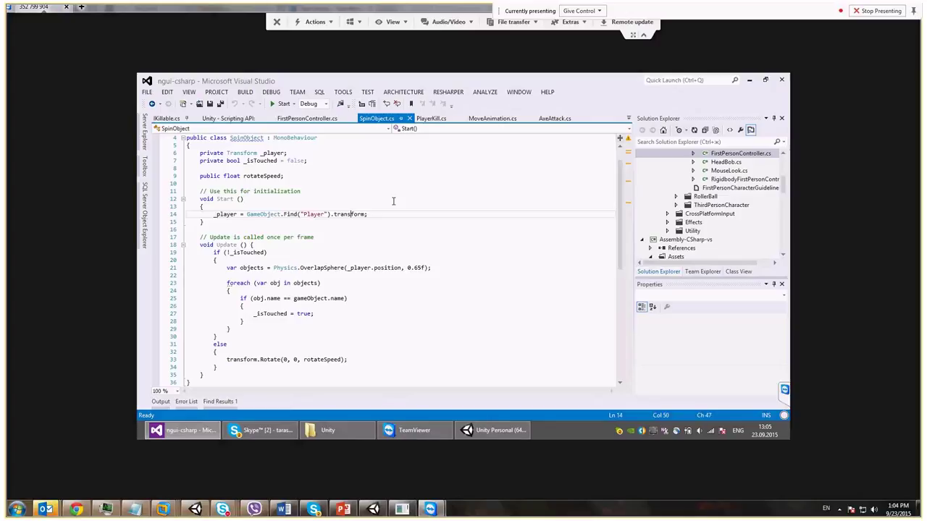
pyautogui.hotkey('ctrl', 'w')
pyautogui.hotkey('ctrl', 'w')
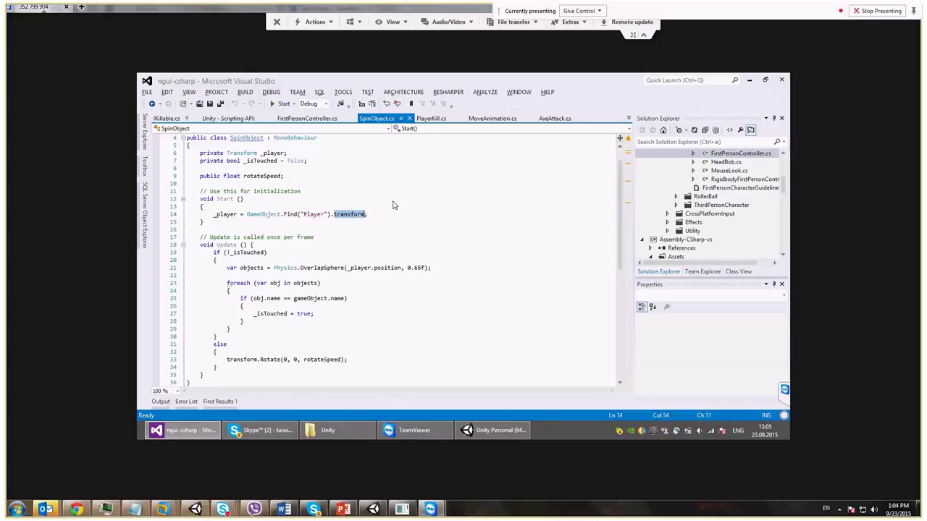
pyautogui.hotkey('alt', 'Tab')
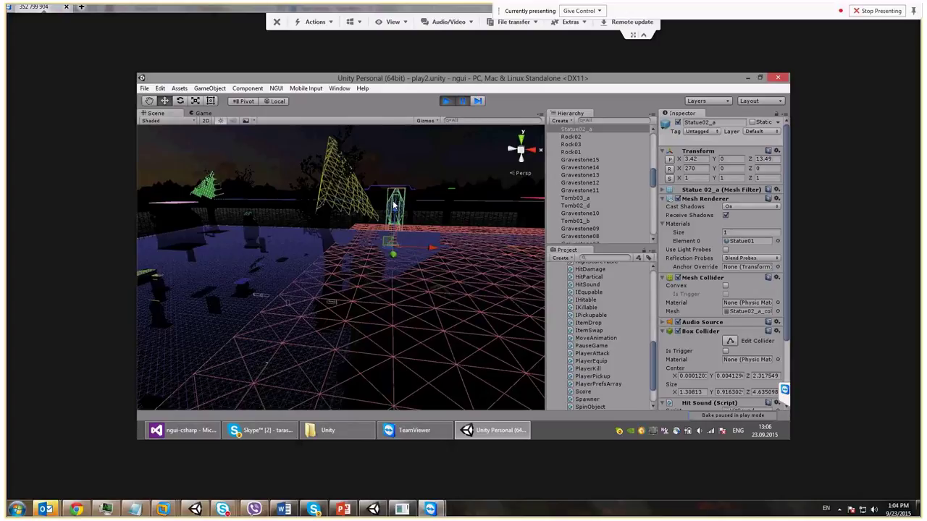
pyautogui.hotkey('alt', 'Tab')
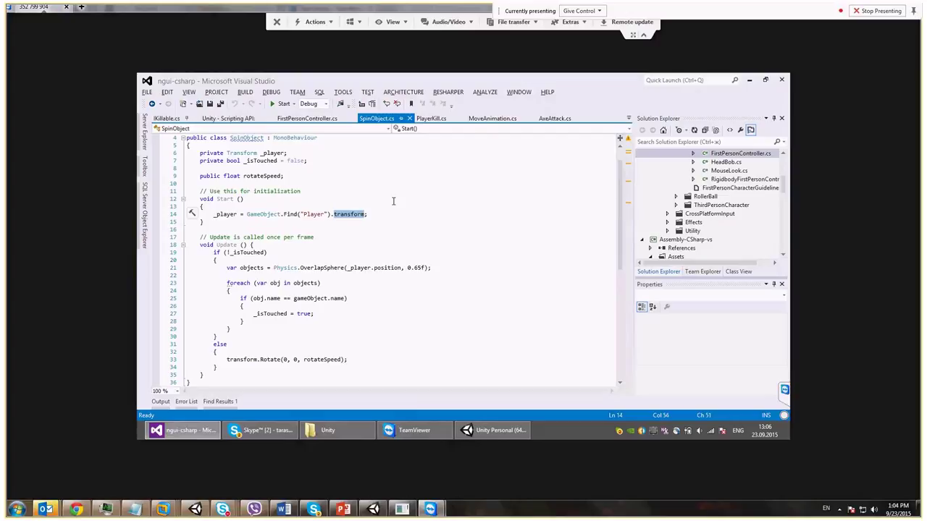
# - Go over _player and the objects overlap check on line 21, including position and the 0.65f radius
pyautogui.press('Home')
pyautogui.hotkey('ctrl', 'shift', 'Right')
pyautogui.scroll(-2, 393, 201)
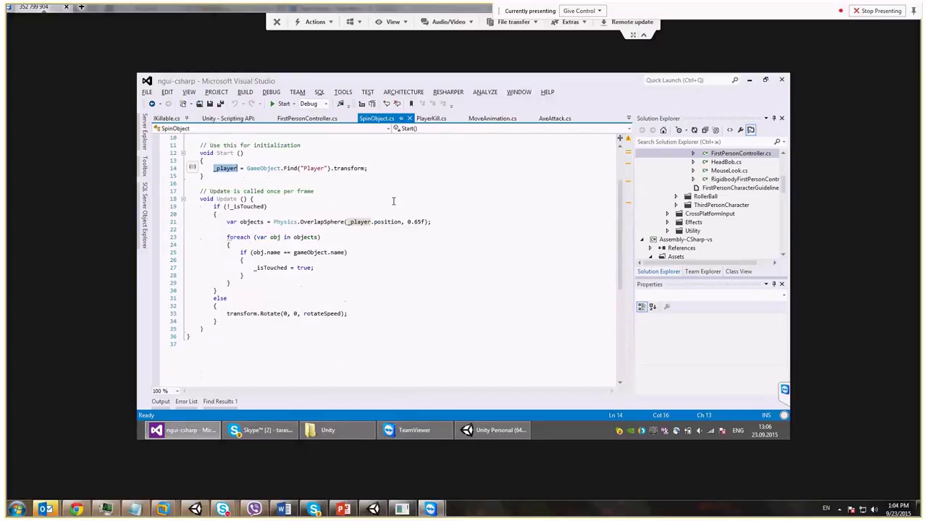
pyautogui.press('Down')
pyautogui.press('Down')
pyautogui.press('Down')
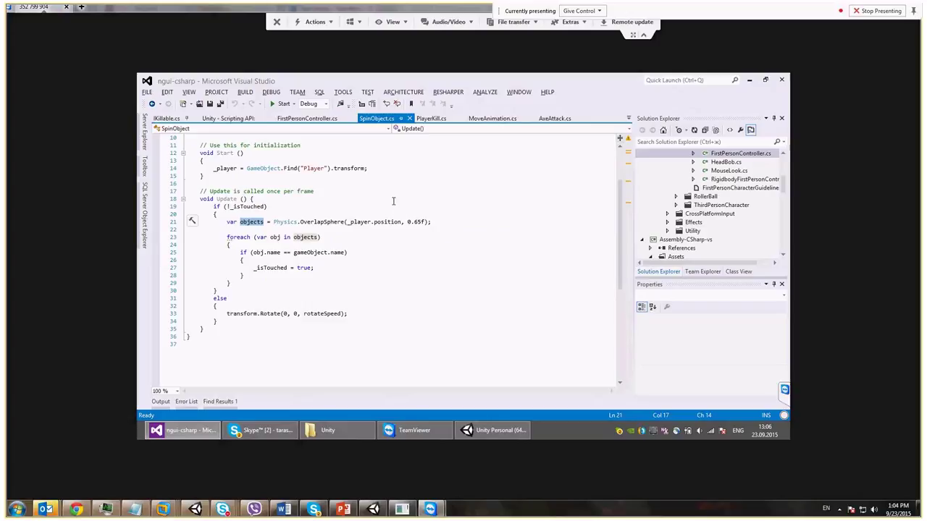
pyautogui.press('Up')
pyautogui.press('Up')
pyautogui.scroll(2, 393, 201)
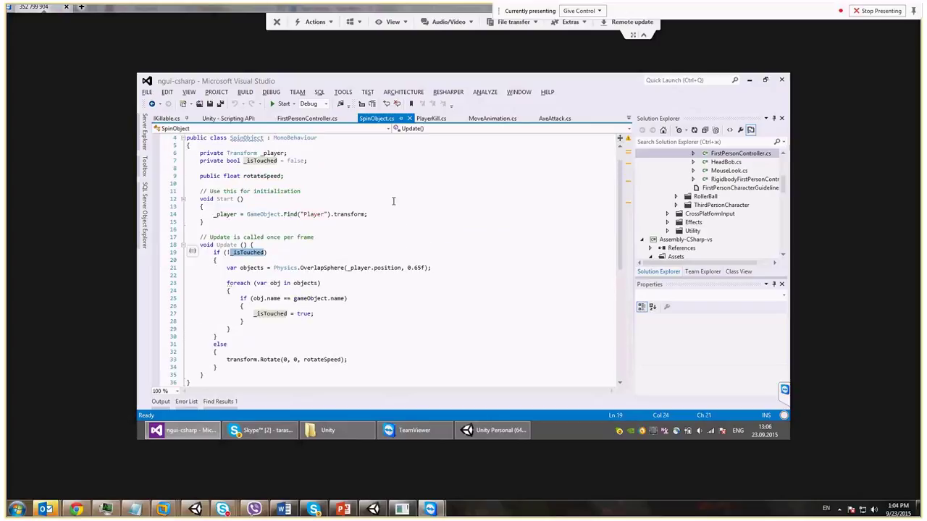
pyautogui.scroll(-1, 393, 201)
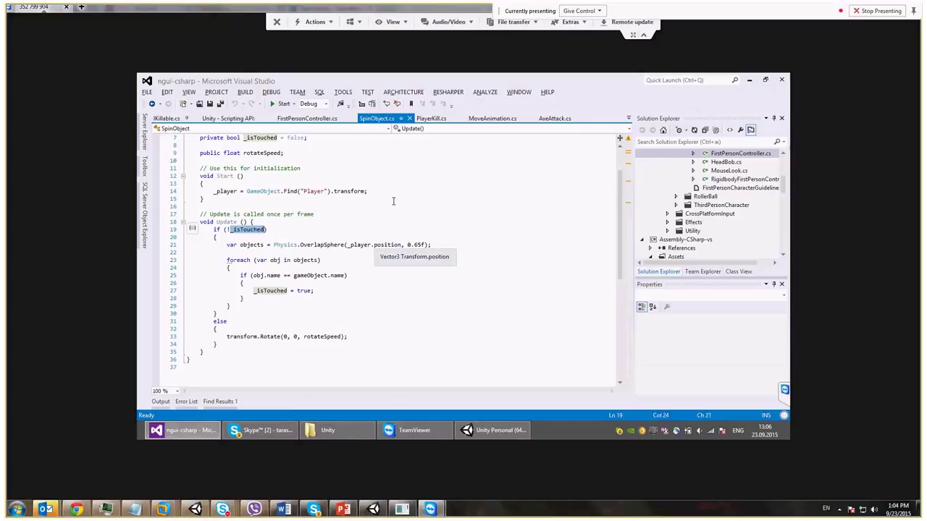
pyautogui.click(404, 244)
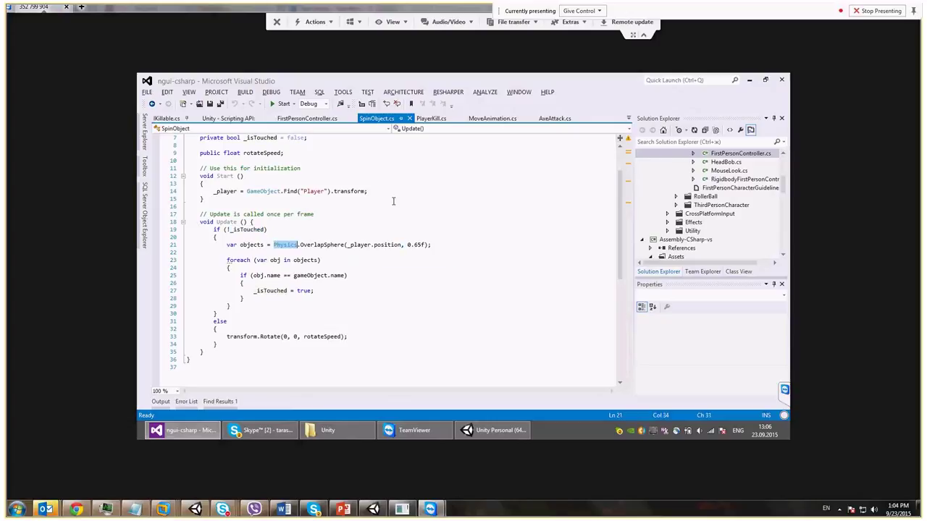
pyautogui.press('Left')
pyautogui.press('Left')
pyautogui.press('Left')
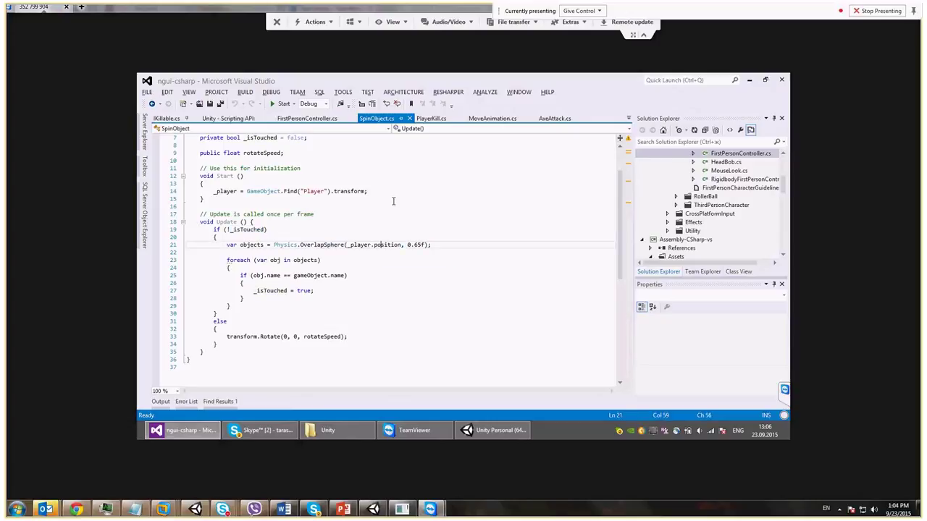
pyautogui.press('Right')
pyautogui.press('Right')
pyautogui.press('Right')
pyautogui.press('Left')
pyautogui.press('Left')
pyautogui.press('Left')
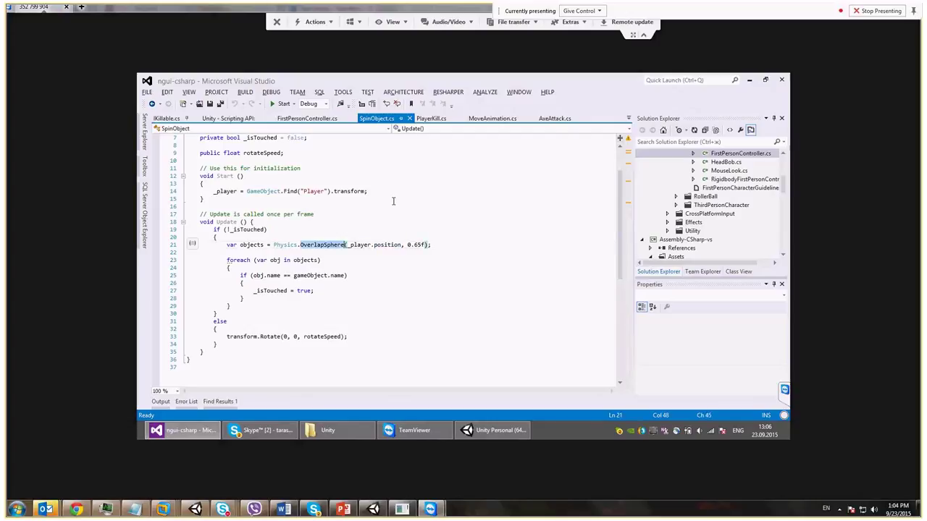
pyautogui.scroll(-1, 393, 201)
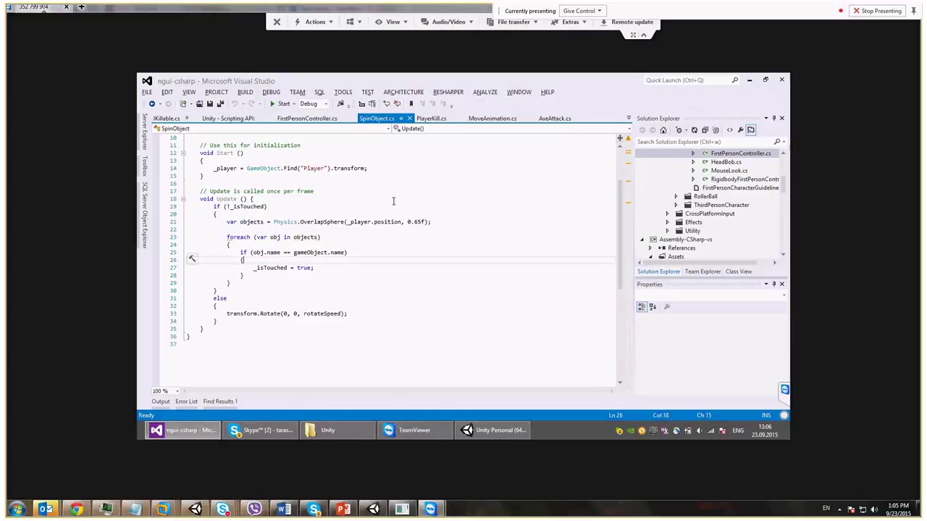
# - Select _isTouched, transform, Rotate and rotateSpeed in the rotation code, then return to Unity
pyautogui.moveTo(255, 268); pyautogui.dragTo(314, 268)
pyautogui.click(308, 268)
pyautogui.doubleClick(271, 268)
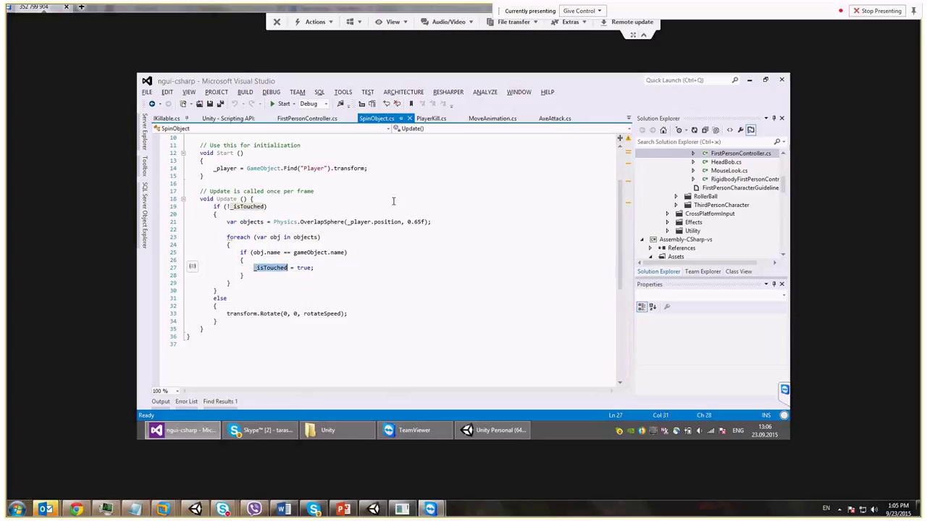
pyautogui.doubleClick(242, 313)
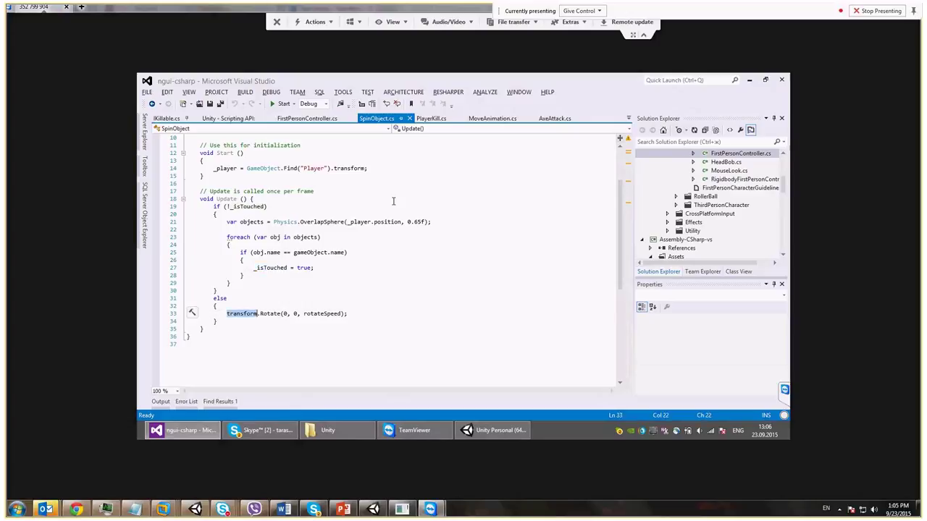
pyautogui.doubleClick(248, 206)
pyautogui.scroll(-3, 393, 201)
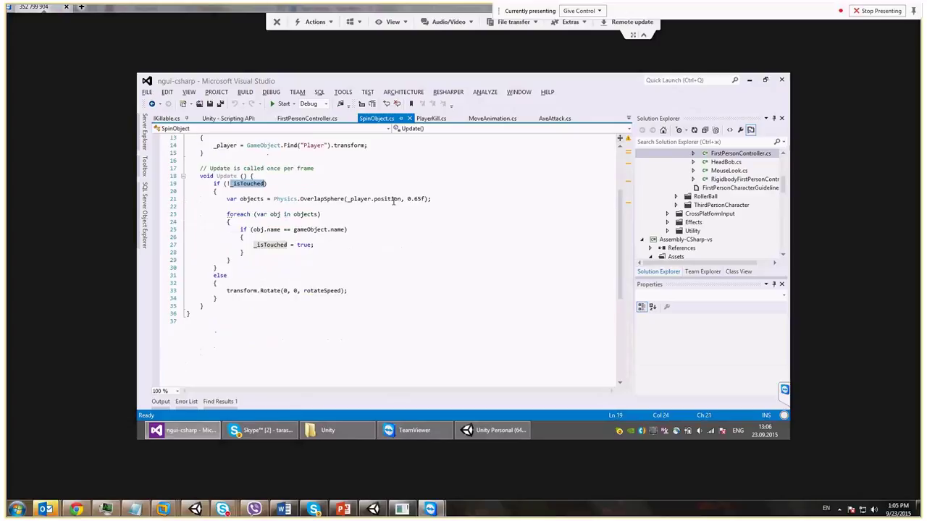
pyautogui.doubleClick(271, 268)
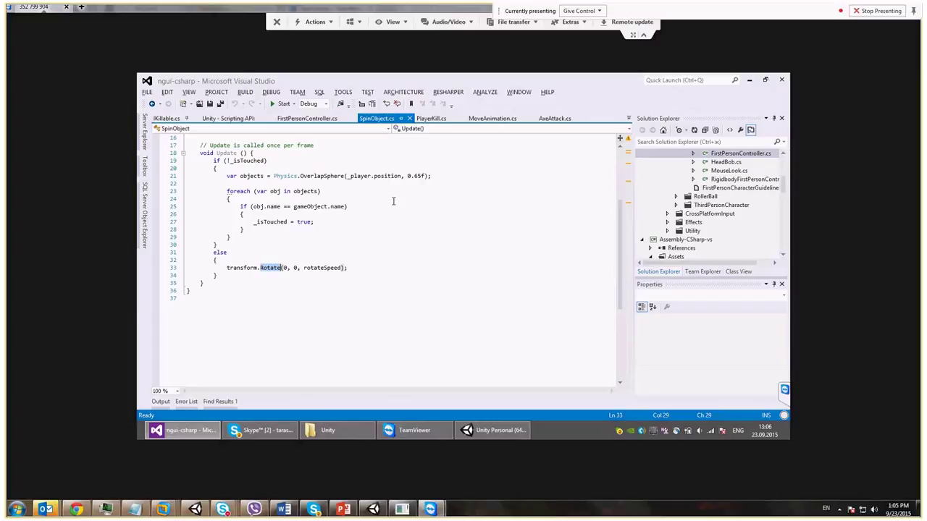
pyautogui.click(276, 268)
pyautogui.hotkey('ctrl', 'w')
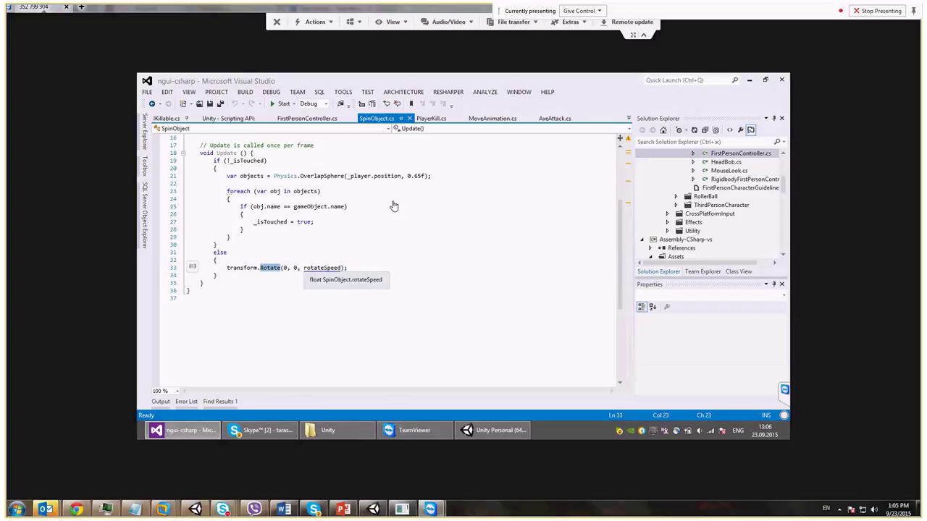
pyautogui.hotkey('ctrl', 'Right')
pyautogui.hotkey('ctrl', 'Right')
pyautogui.hotkey('ctrl', 'Right')
pyautogui.hotkey('ctrl', 'Right')
pyautogui.hotkey('ctrl', 'Right')
pyautogui.hotkey('ctrl', 'shift', 'Right')
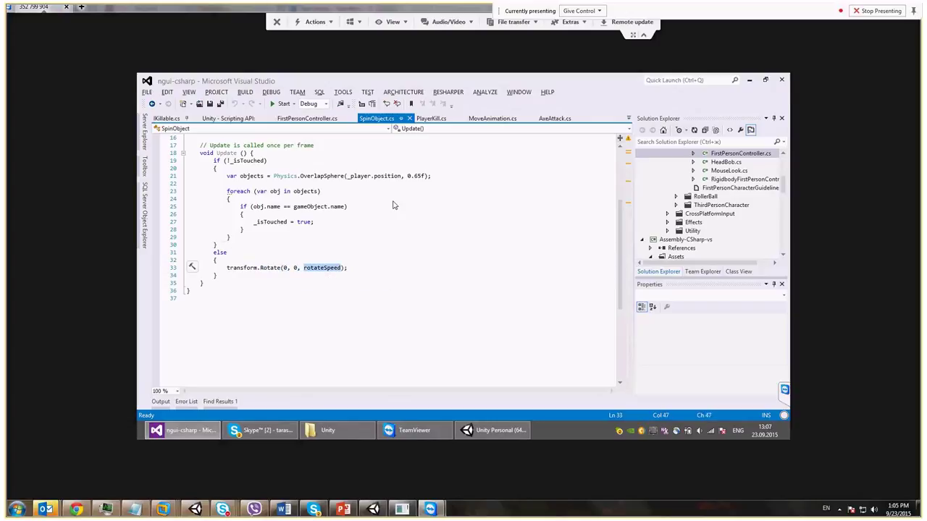
pyautogui.hotkey('alt', 'Tab')
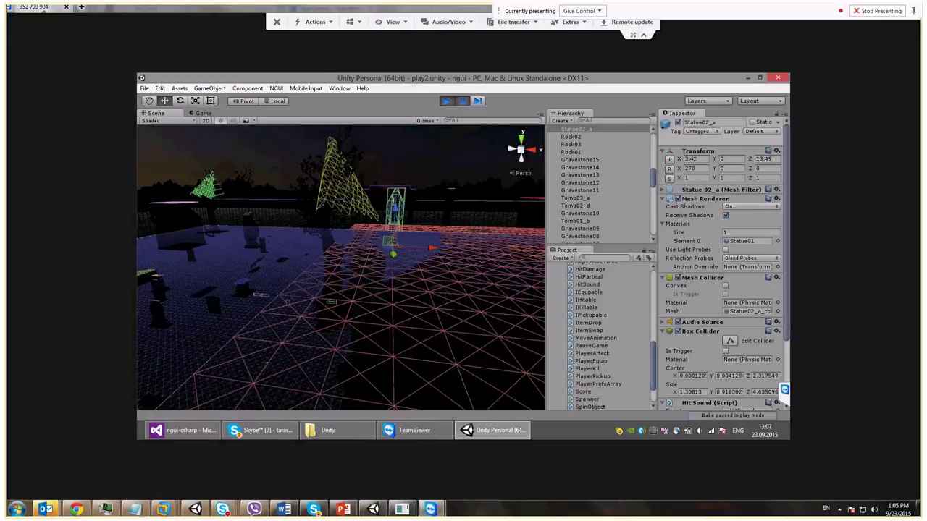
# - Toggle Play mode off with Ctrl+P to stop the running graveyard game
pyautogui.hotkey('ctrl', 'p')
pyautogui.hotkey('ctrl', 'p')
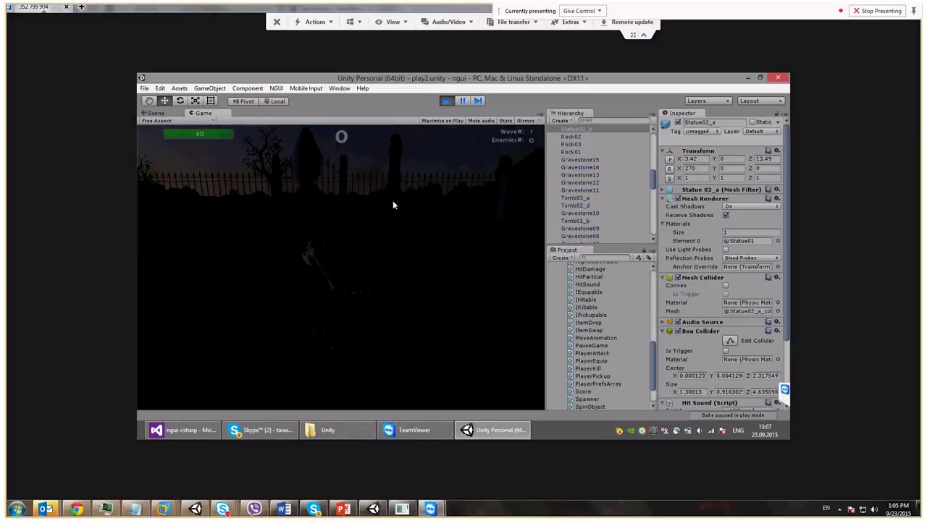
pyautogui.hotkey('ctrl', 'p')
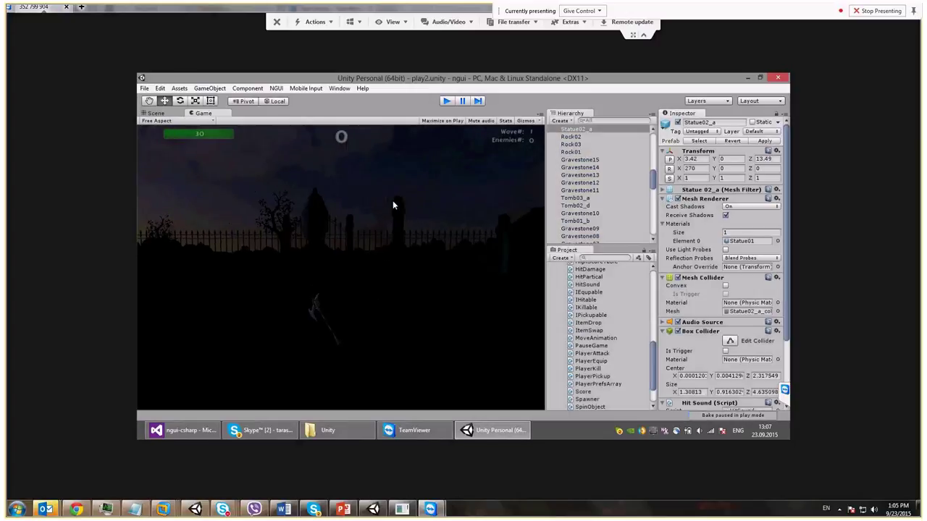
# - Show the remote desktop and launch the SpiderAttack project shortcut, confirming the Unity launcher
pyautogui.press('super+d')
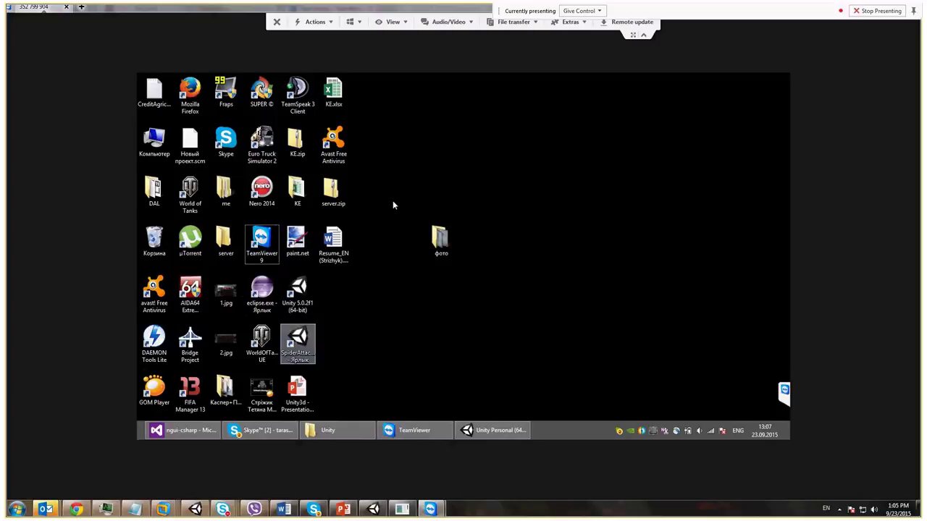
pyautogui.click(297, 340)
pyautogui.press('Return')
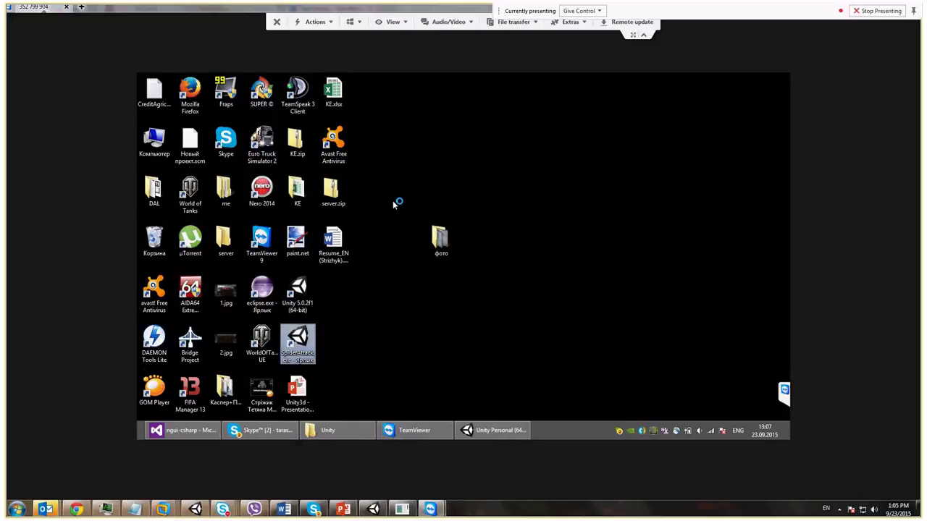
pyautogui.press('Return')
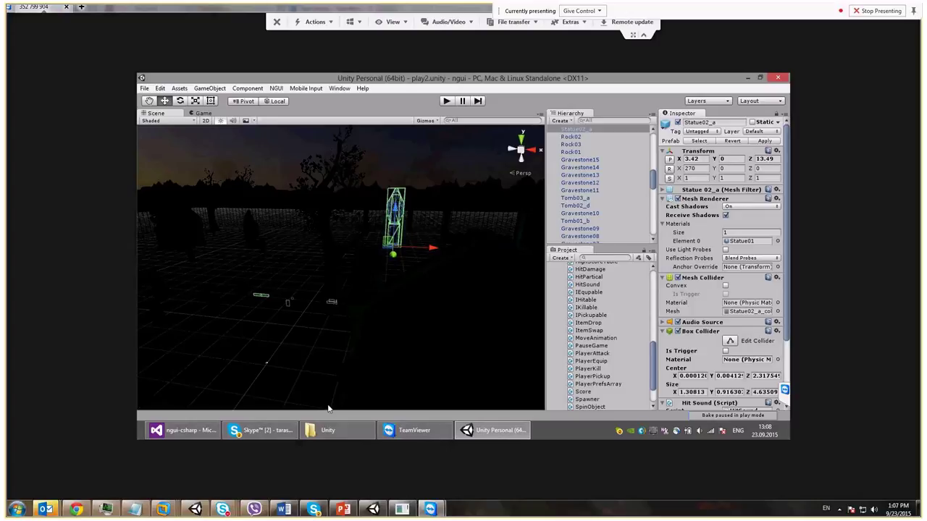
# - Switch to the Unity3d presentation and step from slide 16, the collision script, to slide 17, Prefabs
pyautogui.moveTo(328, 430)
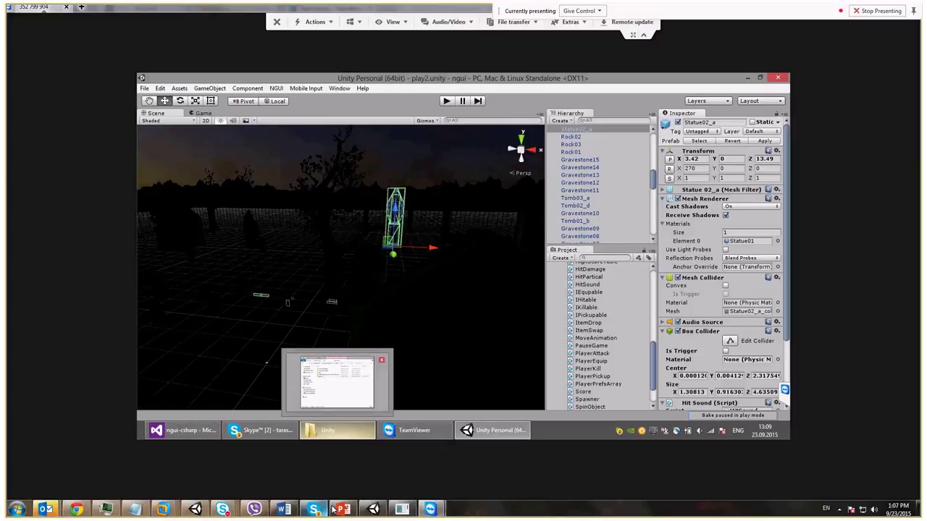
pyautogui.click(334, 510)
pyautogui.scroll(-1, 226, 260)
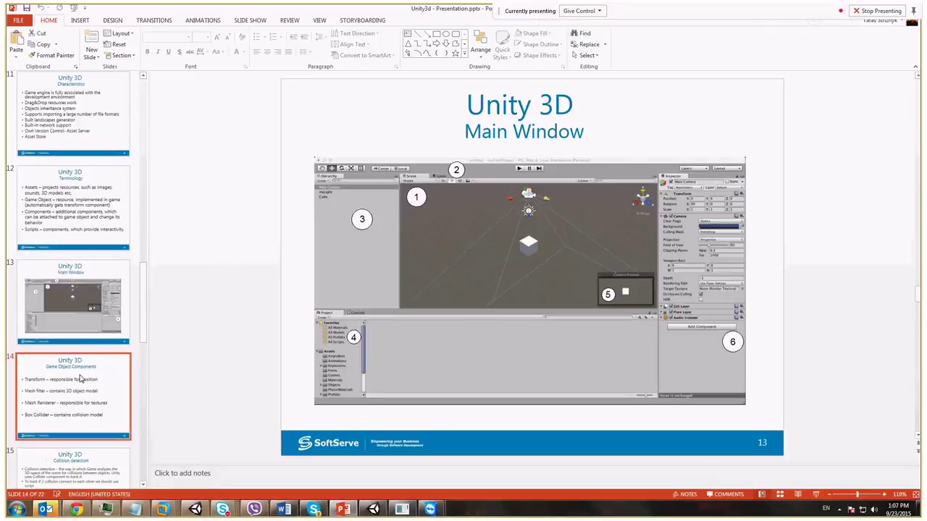
pyautogui.scroll(-3, 73, 337)
pyautogui.click(73, 337)
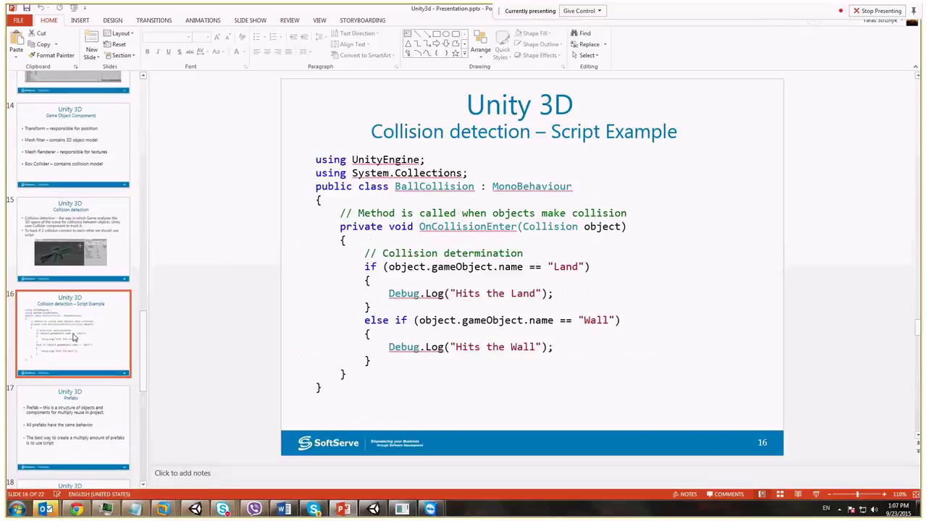
pyautogui.scroll(-1, 76, 333)
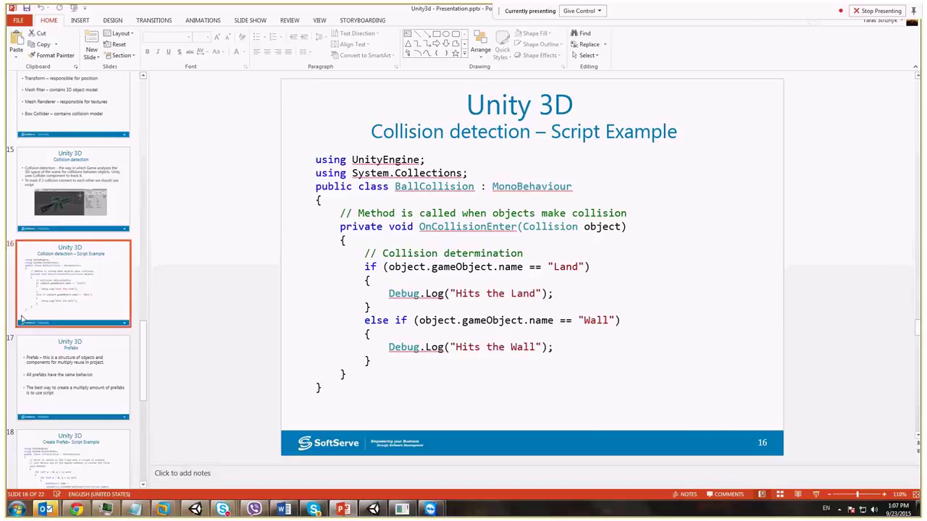
pyautogui.scroll(-1, 69, 325)
pyautogui.click(69, 326)
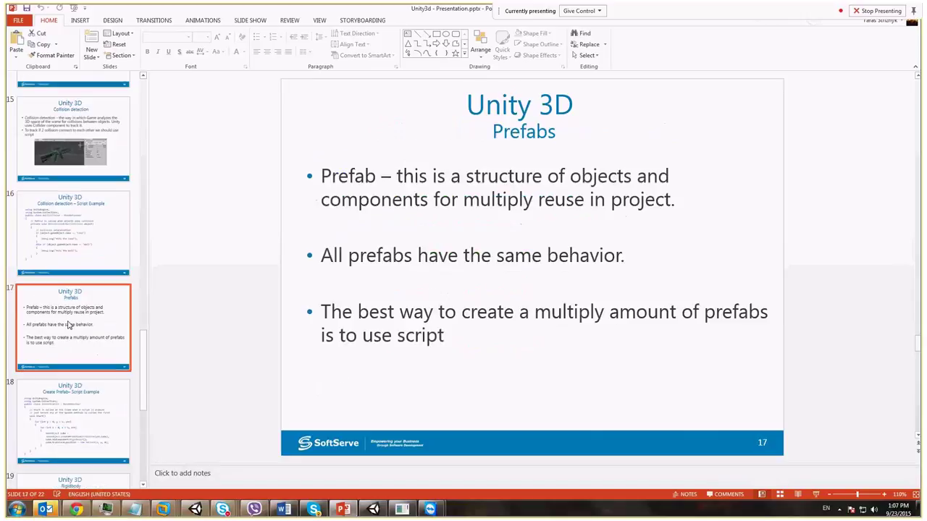
pyautogui.scroll(-1, 394, 309)
# - Move to slide 18, Create Prefab– Script Example, and start the slide show from it
pyautogui.click(396, 290)
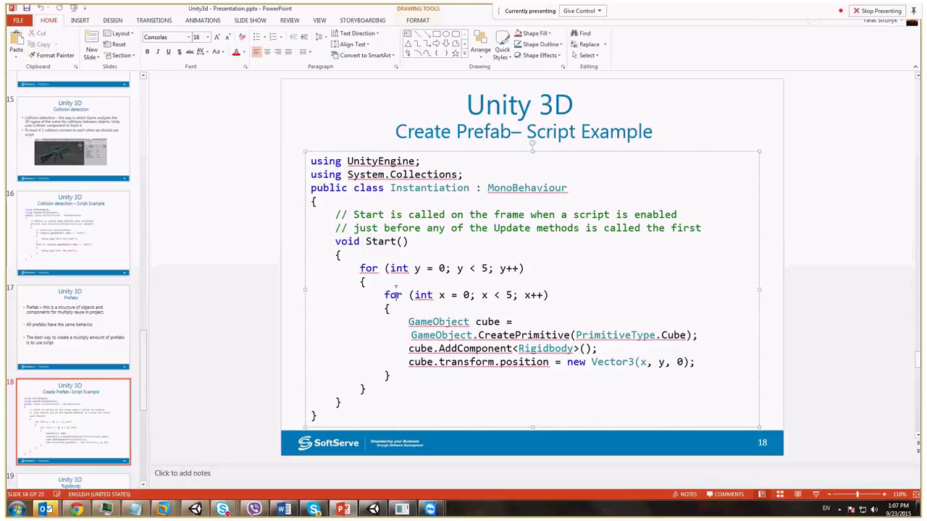
pyautogui.scroll(1, 395, 290)
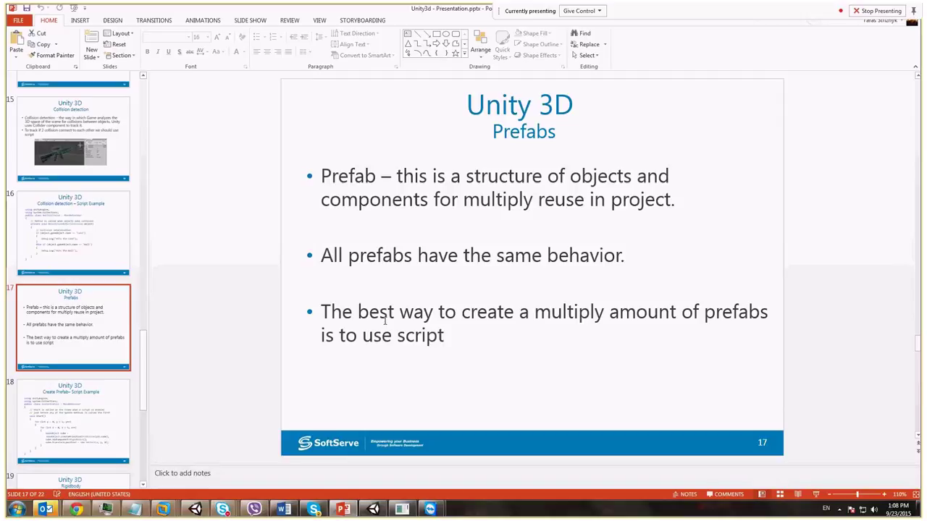
pyautogui.scroll(-1, 384, 321)
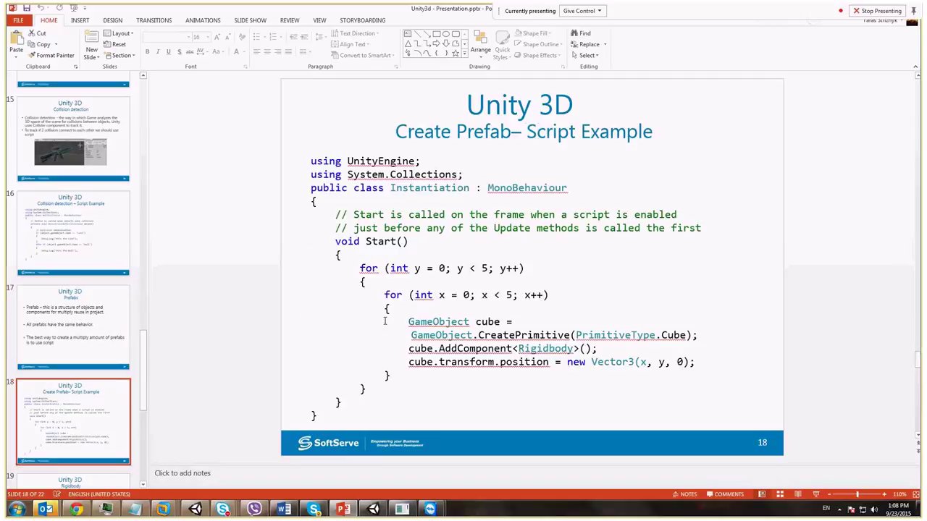
pyautogui.click(818, 497)
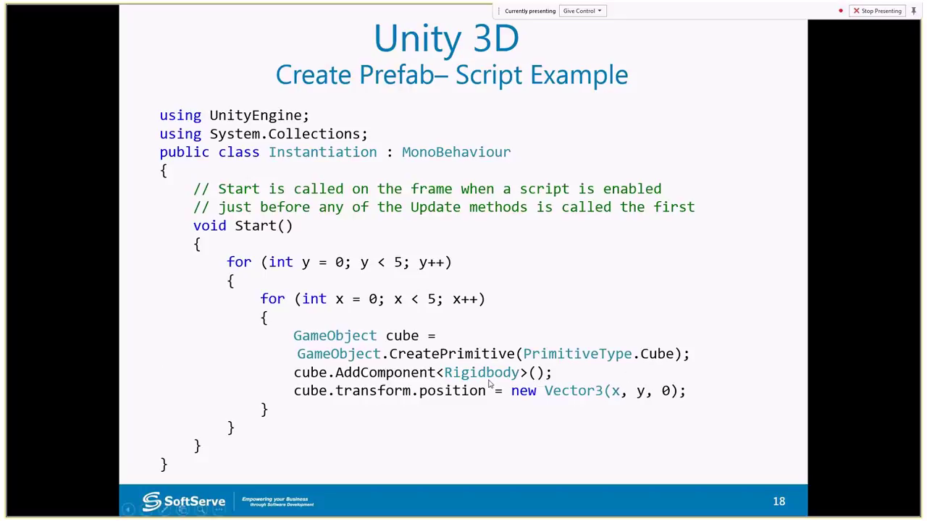
# - Exit the slide show, glance at slide 19 on Rigidbody, and return to editing slide 18's script code
pyautogui.press('Escape')
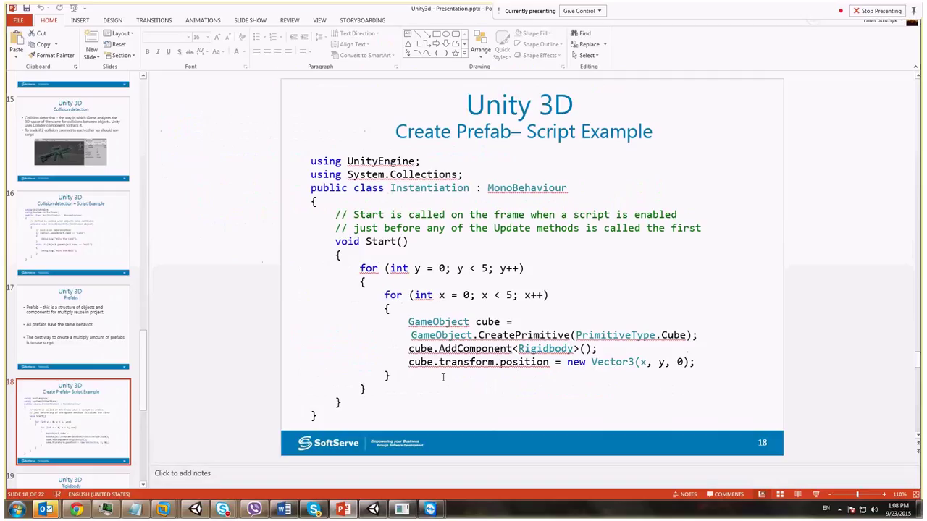
pyautogui.scroll(-2, 71, 335)
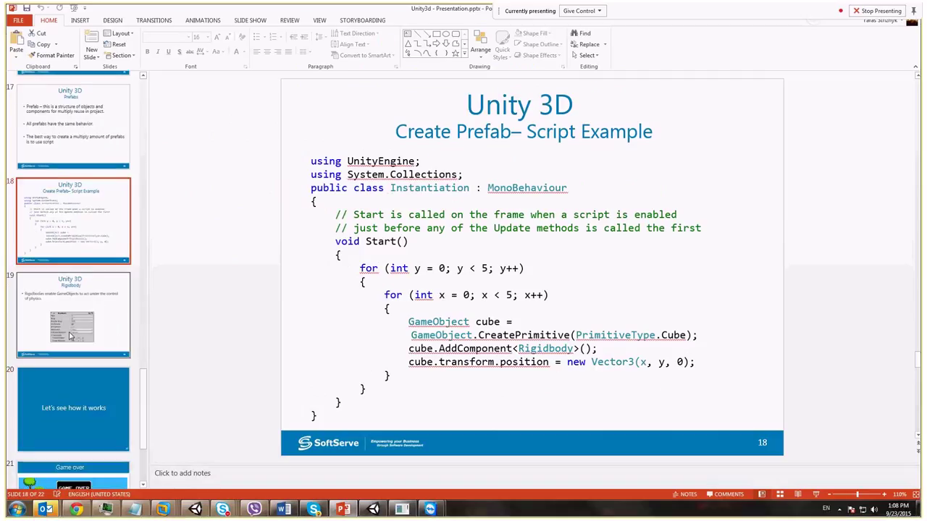
pyautogui.click(70, 335)
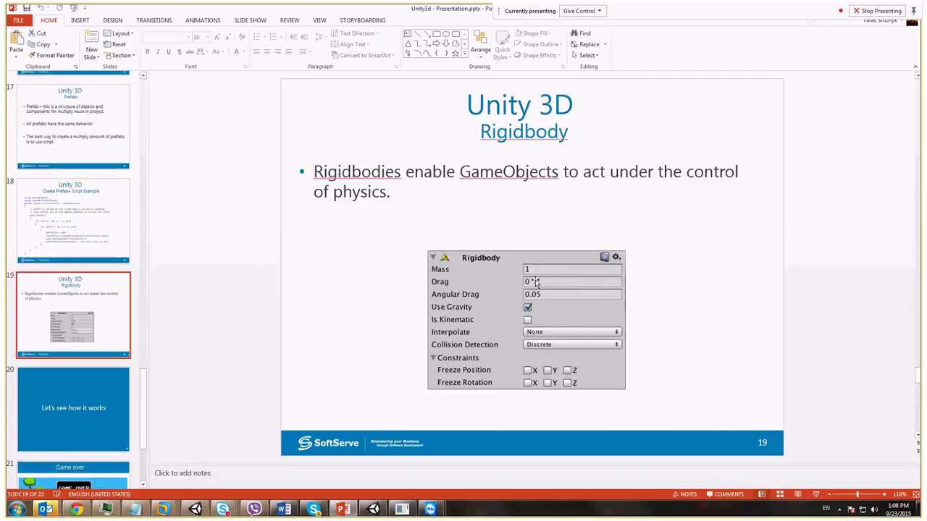
pyautogui.click(87, 215)
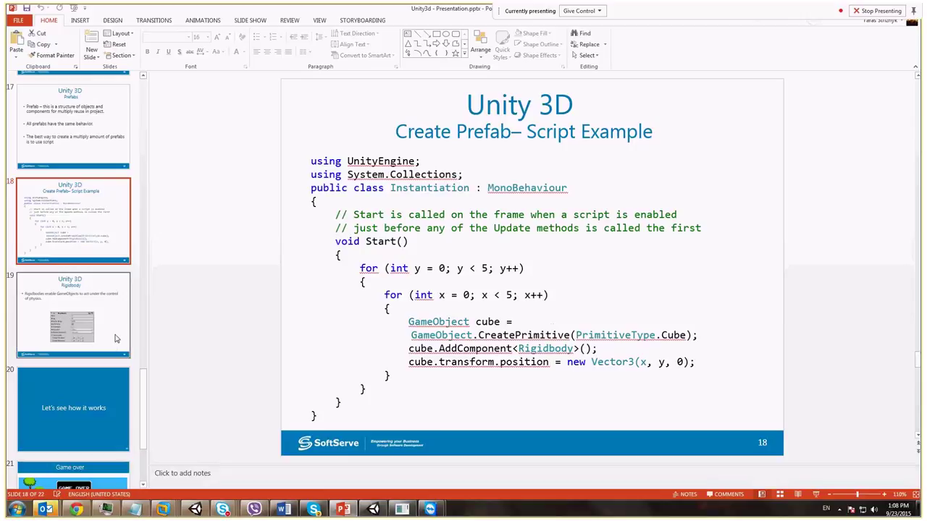
pyautogui.click(366, 295)
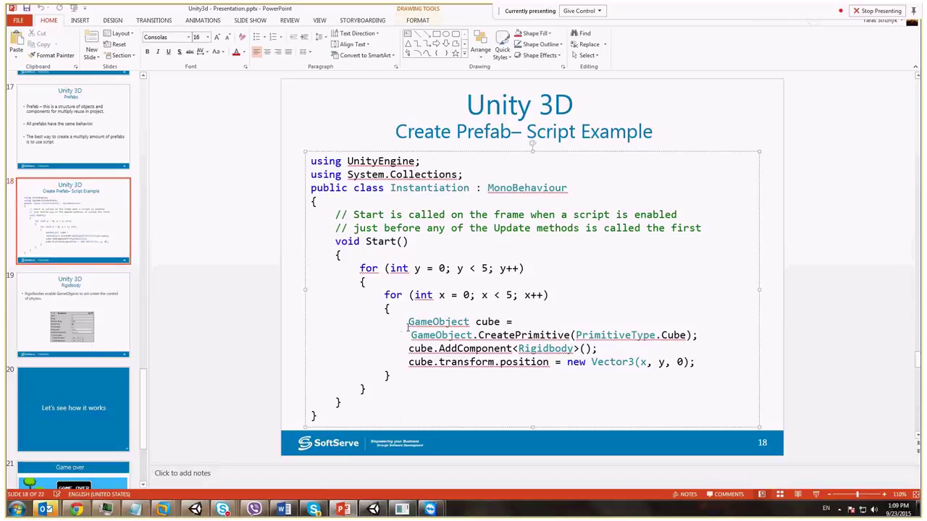
pyautogui.click(440, 313)
pyautogui.moveTo(373, 509)
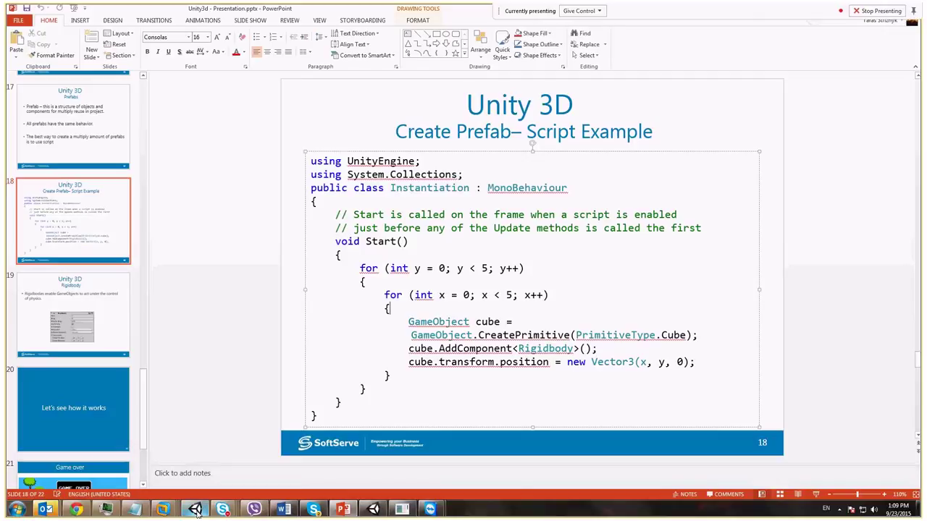
pyautogui.moveTo(195, 511)
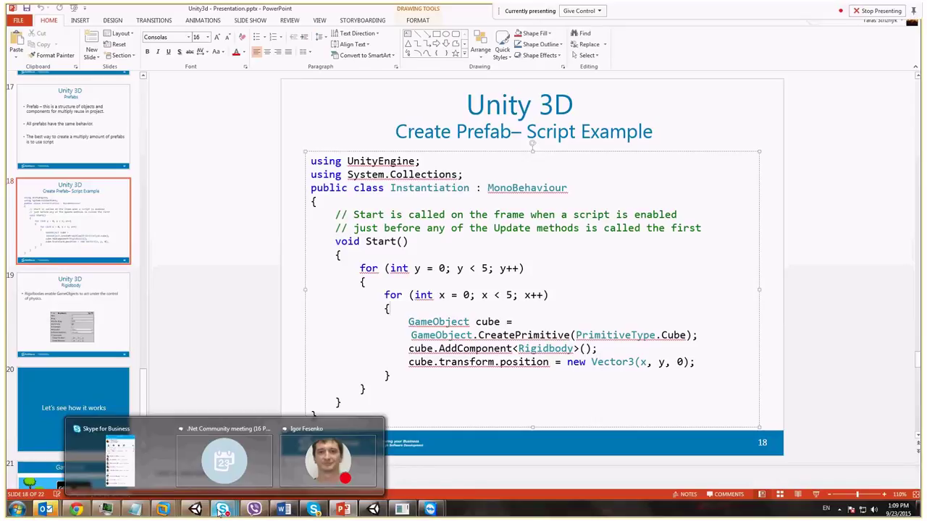
# - Check the .Net Community meeting window in Skype for Business from the taskbar
pyautogui.moveTo(182, 481)
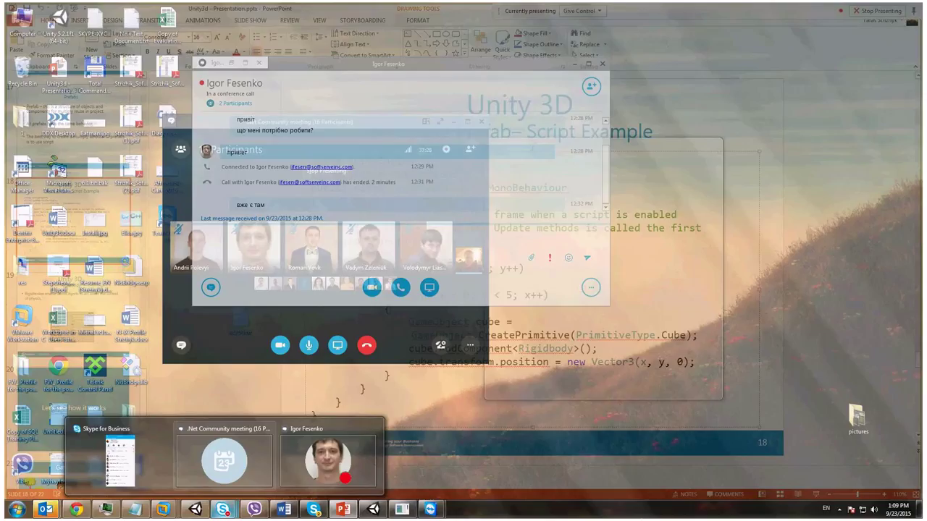
# - Return to the remote Unity session, select the Terrain and turn the camera around the graveyard
pyautogui.click(430, 509)
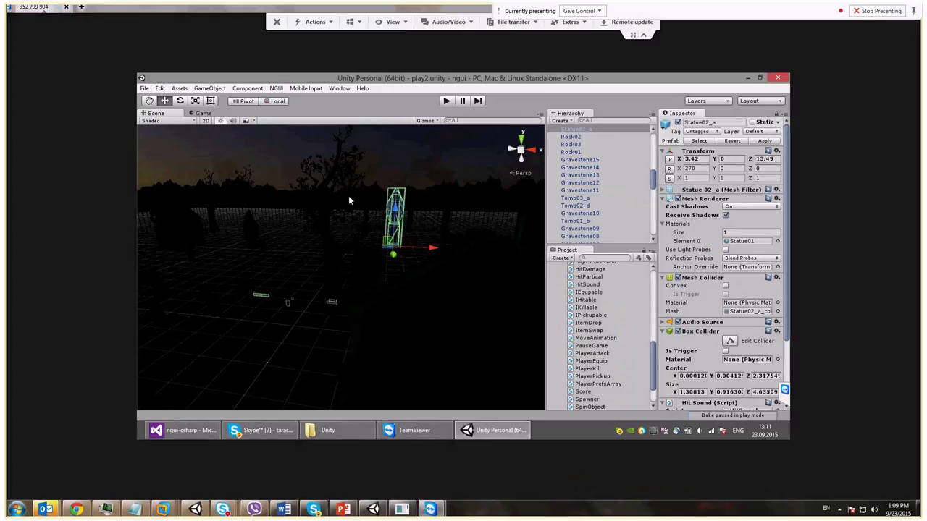
pyautogui.click(348, 195)
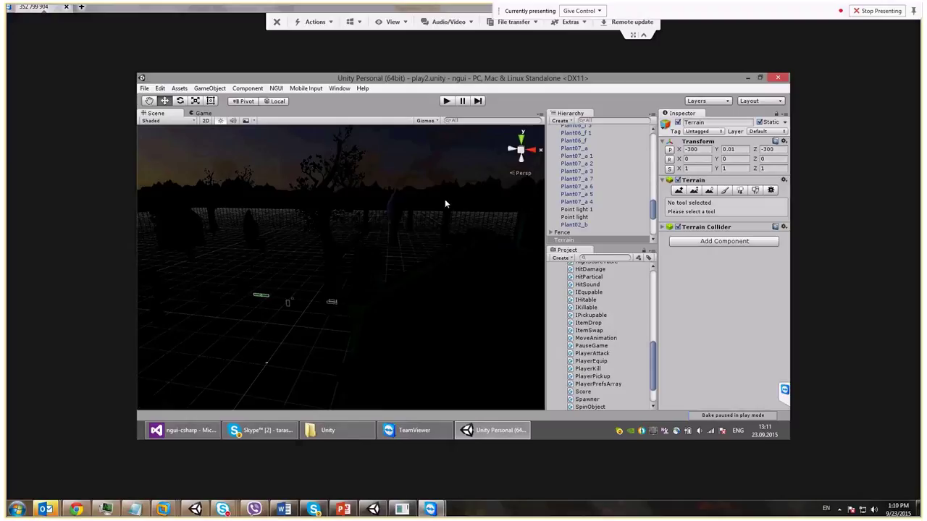
pyautogui.moveTo(427, 208); pyautogui.dragTo(417, 213, button='right')
pyautogui.press('s')
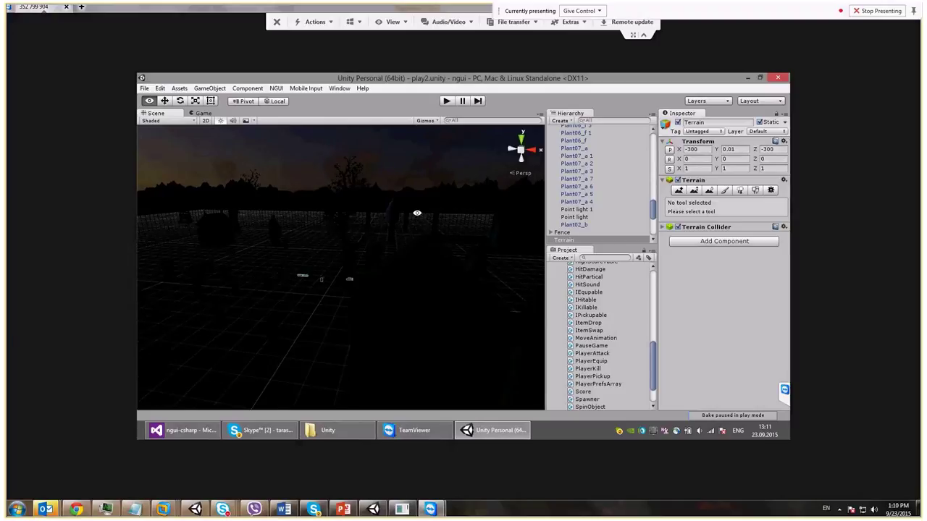
pyautogui.moveTo(417, 213); pyautogui.dragTo(417, 213, button='right')
pyautogui.keyDown('alt'); pyautogui.moveTo(417, 212); pyautogui.dragTo(417, 213); pyautogui.keyUp('alt')
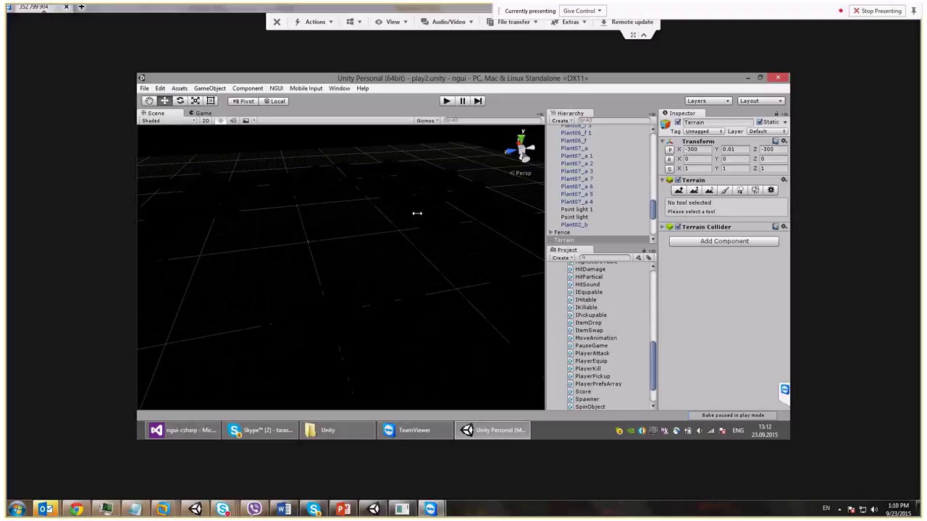
# - Zoom the scene view in and out, then start play mode with Ctrl+P
pyautogui.scroll(5, 601, 333)
pyautogui.scroll(5, 601, 333)
pyautogui.scroll(5, 602, 333)
pyautogui.scroll(-3, 601, 334)
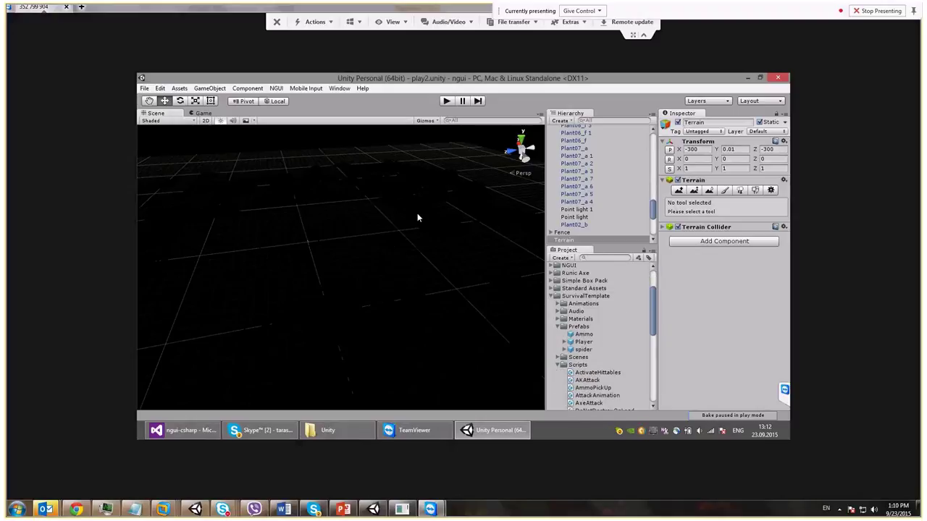
pyautogui.scroll(-3, 601, 333)
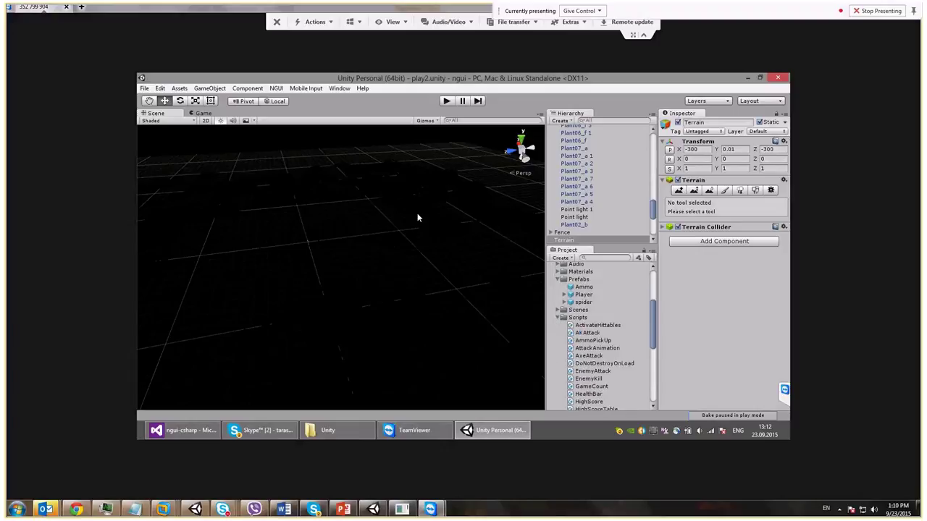
pyautogui.scroll(3, 601, 333)
pyautogui.scroll(3, 601, 333)
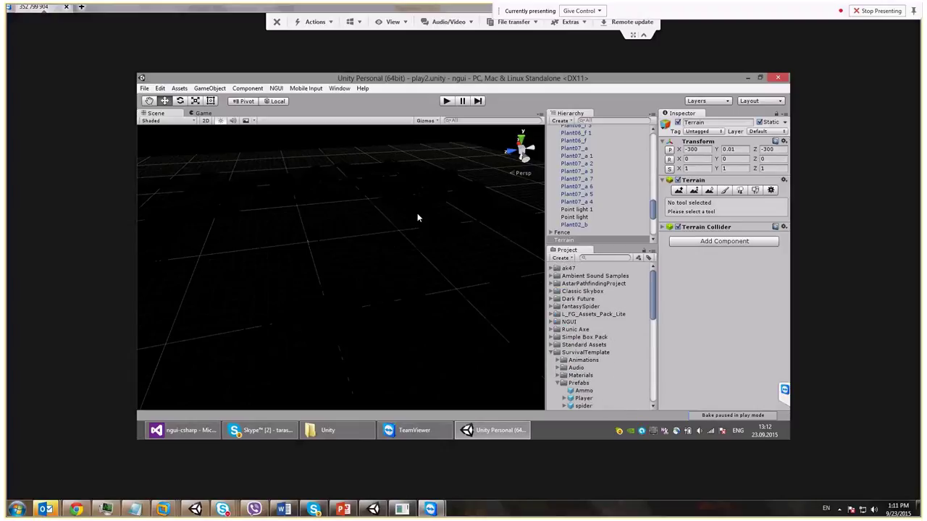
pyautogui.hotkey('ctrl', 'p')
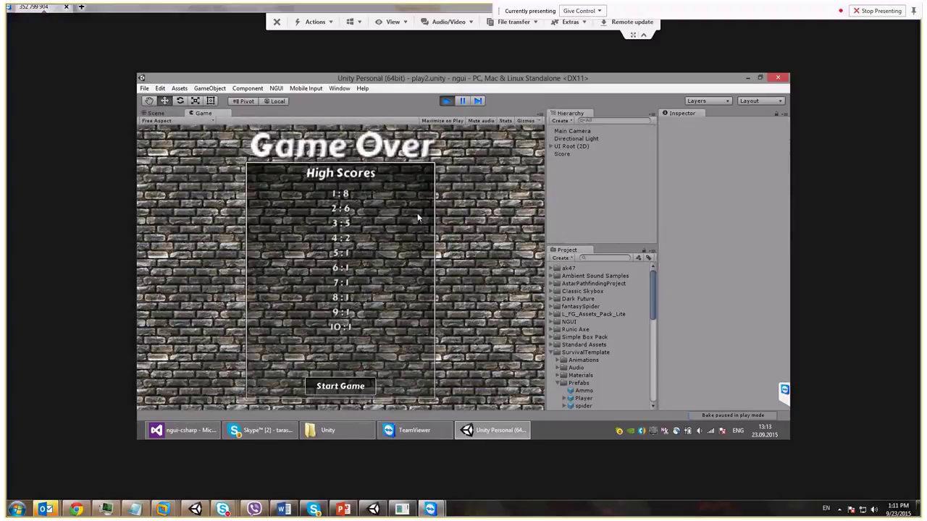
# - Select the Directional Light in the Hierarchy and view it in the Scene tab during play
pyautogui.hotkey('ctrl', 'p')
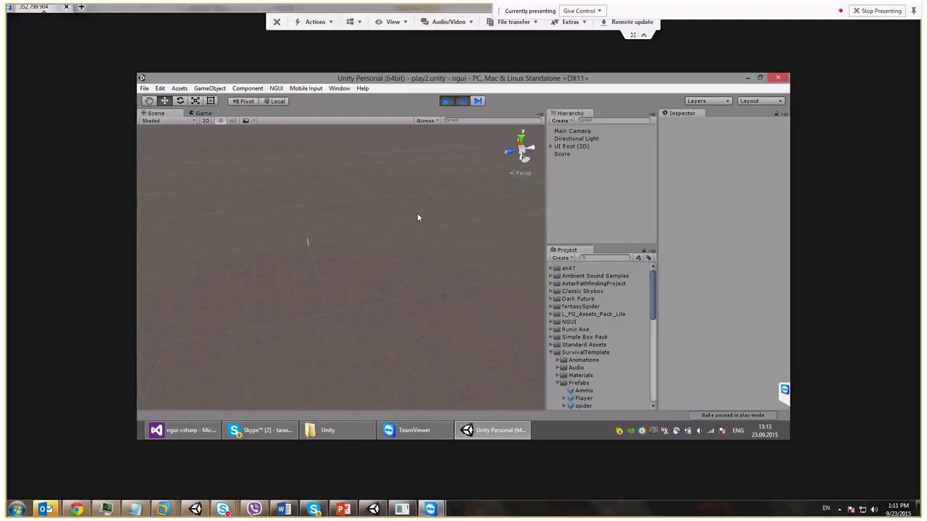
pyautogui.keyDown('alt'); pyautogui.moveTo(417, 213); pyautogui.dragTo(418, 217); pyautogui.keyUp('alt')
pyautogui.moveTo(243, 219); pyautogui.dragTo(289, 232)
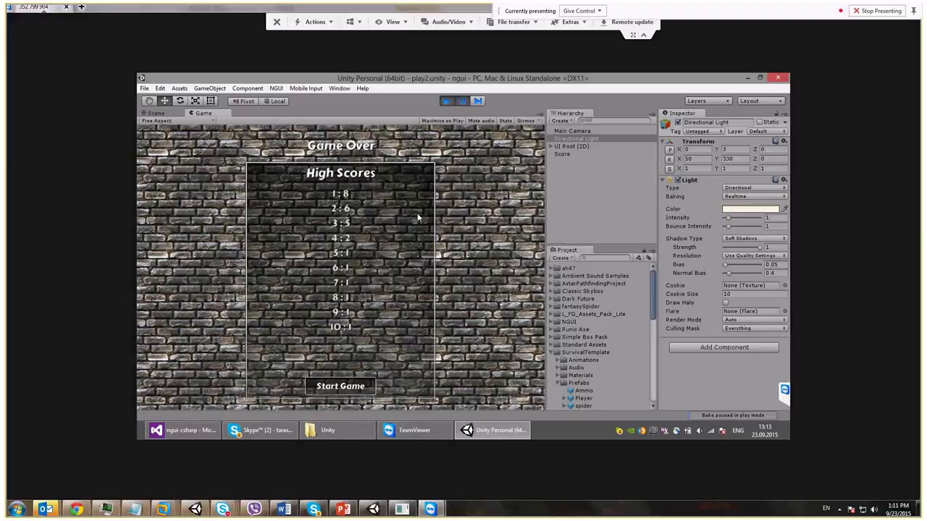
pyautogui.hotkey('ctrl', '1')
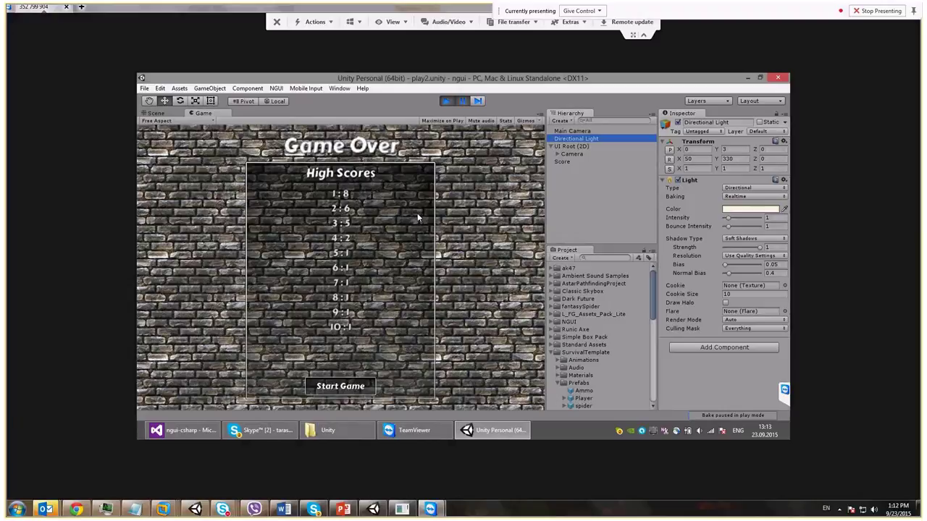
pyautogui.hotkey('ctrl', '1')
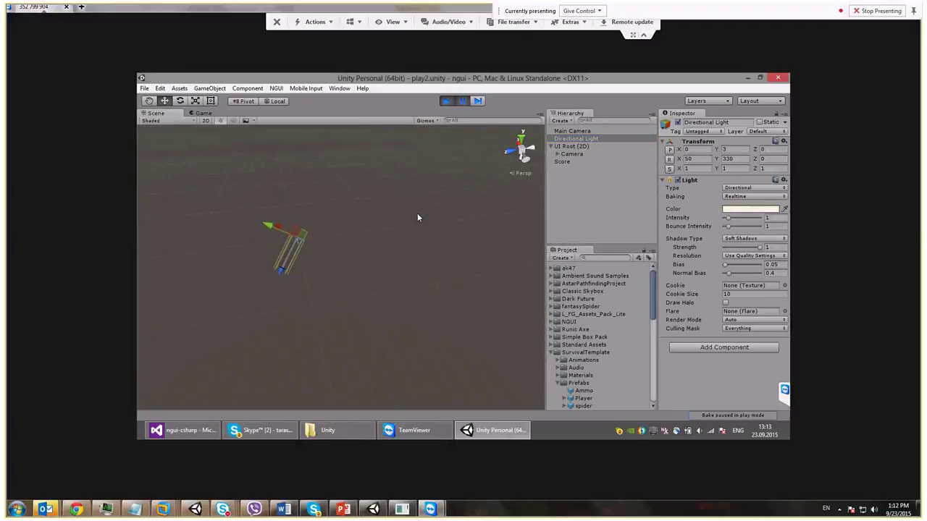
# - Alt-drag orbit the Scene view in several passes until the brick-wall Game Over panel faces the camera
pyautogui.press('alt')
pyautogui.keyDown('alt'); pyautogui.moveTo(418, 213); pyautogui.dragTo(417, 218); pyautogui.keyUp('alt')
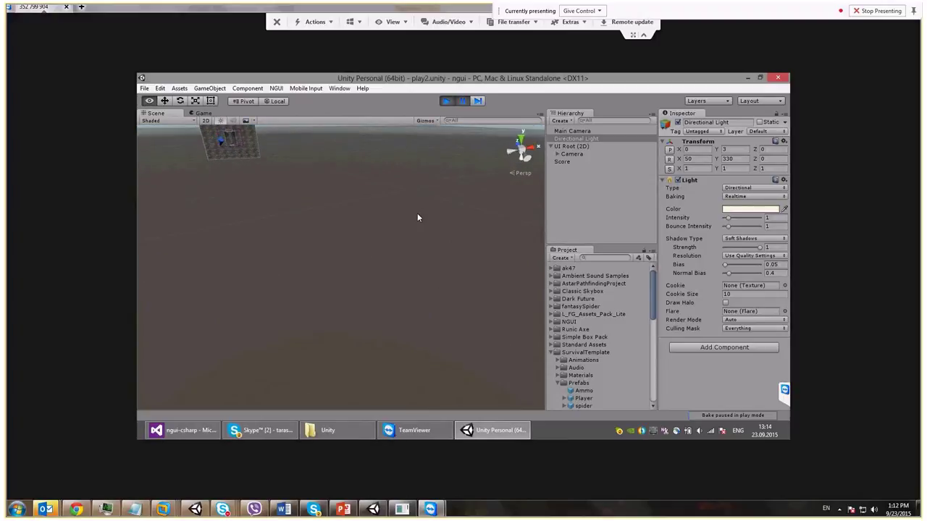
pyautogui.keyDown('alt'); pyautogui.moveTo(417, 217); pyautogui.dragTo(418, 213); pyautogui.keyUp('alt')
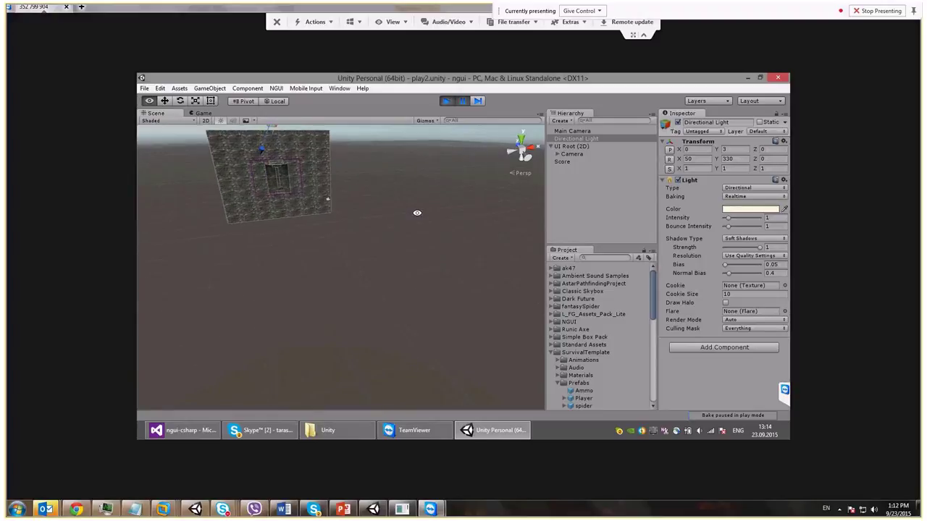
pyautogui.keyDown('alt'); pyautogui.moveTo(417, 213); pyautogui.dragTo(417, 213); pyautogui.keyUp('alt')
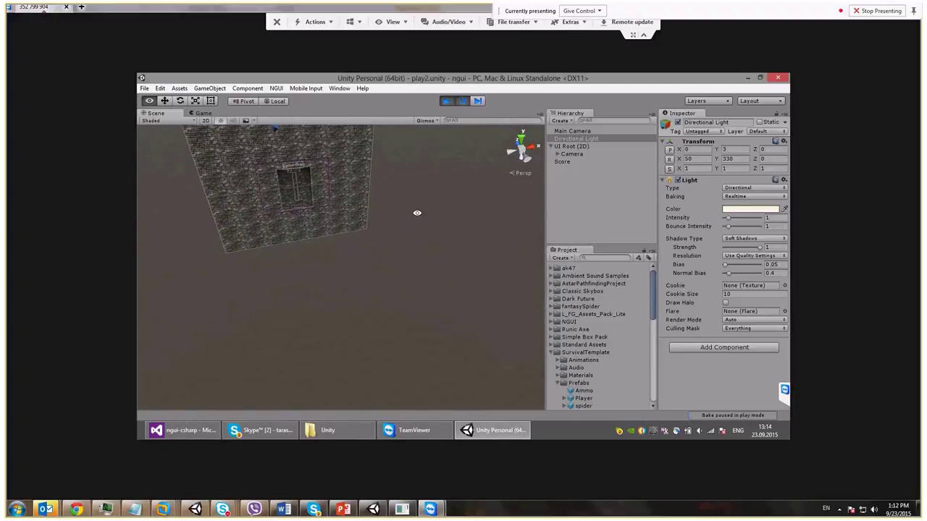
pyautogui.keyDown('alt'); pyautogui.moveTo(417, 213); pyautogui.dragTo(417, 213); pyautogui.keyUp('alt')
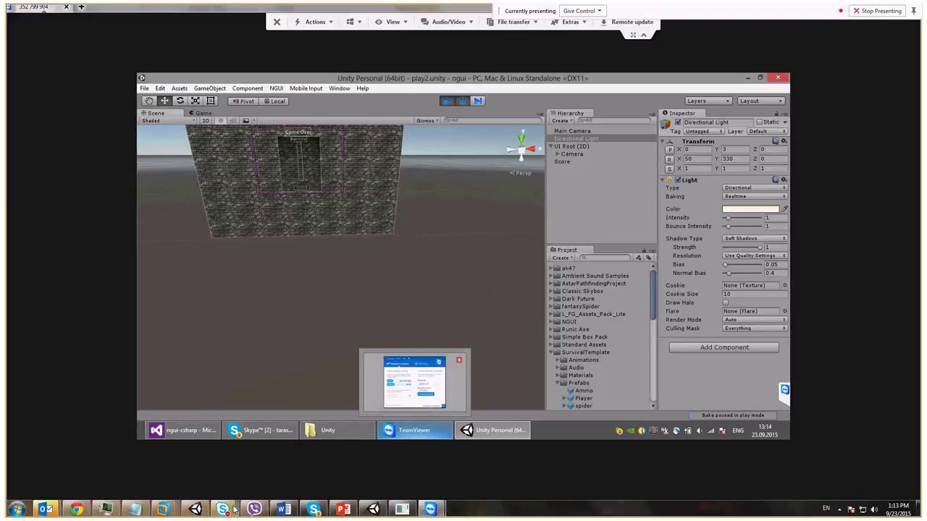
# - Bring the Skype meeting window to the front
pyautogui.moveTo(233, 510)
pyautogui.click(231, 463)
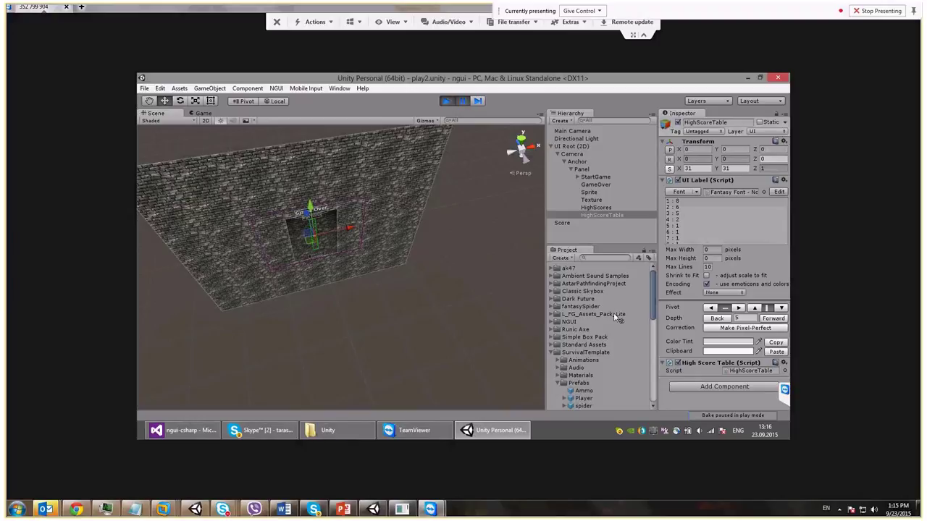
# - Open the SurvivalTemplate Scripts folder's Create menu, then dismiss it without adding anything
pyautogui.moveTo(652, 290); pyautogui.dragTo(651, 310)
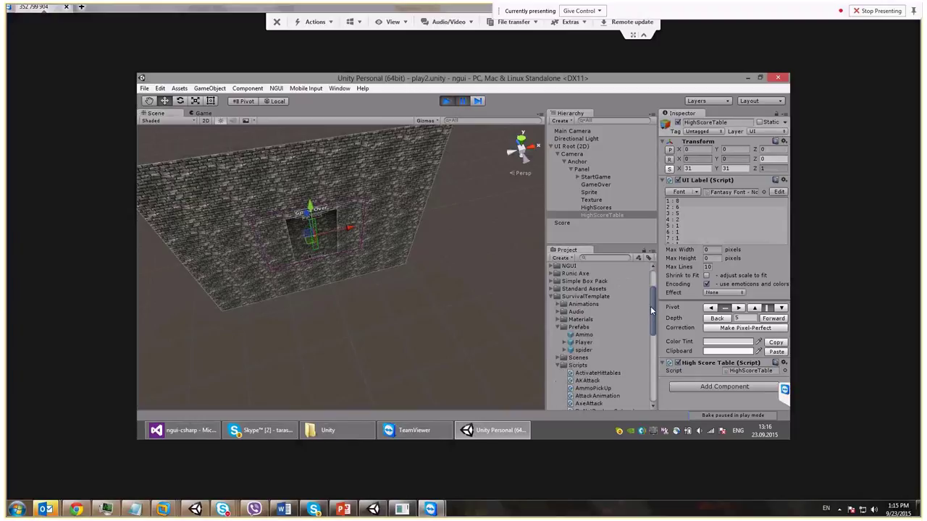
pyautogui.scroll(-1, 584, 350)
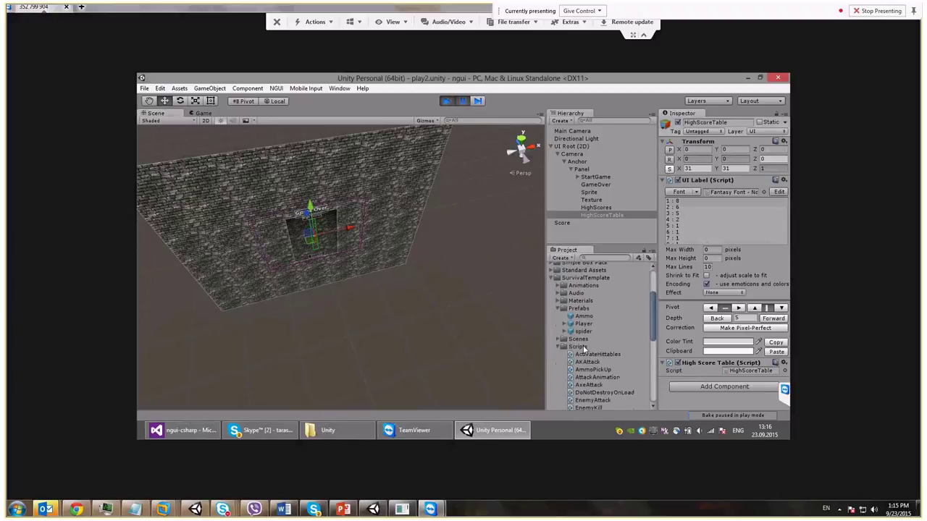
pyautogui.rightClick(565, 348)
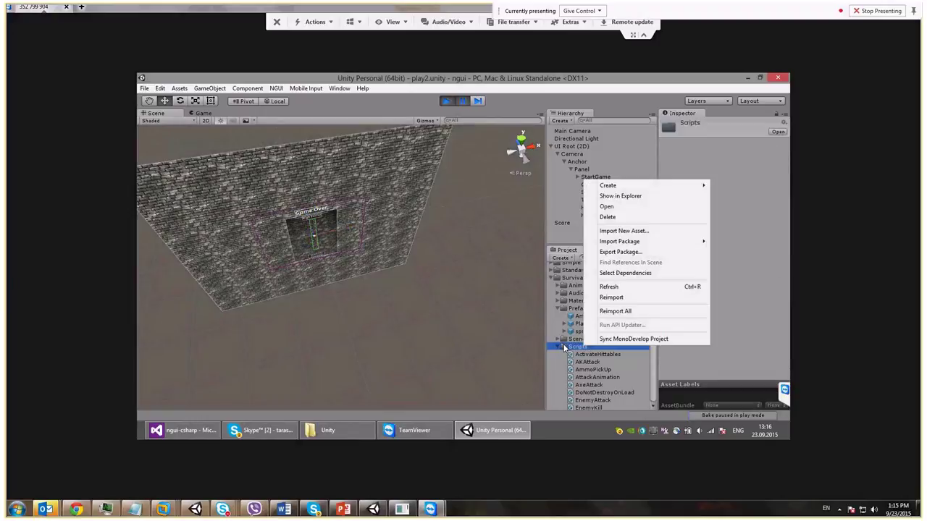
pyautogui.moveTo(625, 187)
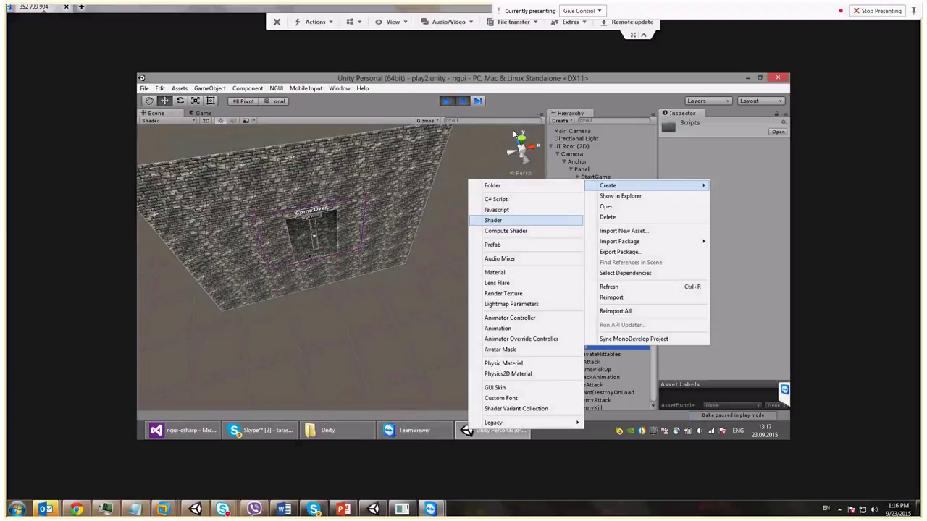
pyautogui.click(512, 81)
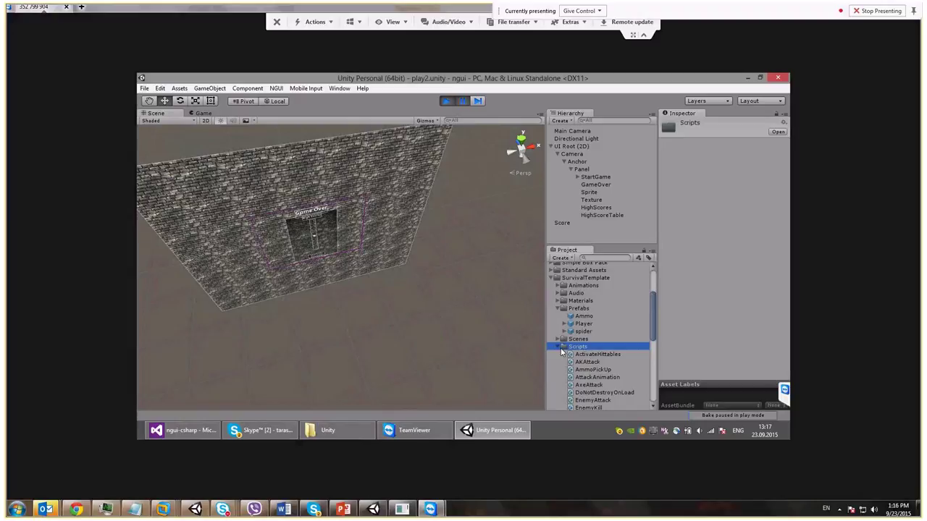
# - Collapse Scripts and Prefabs and re-expand SurvivalTemplate's Scripts folder
pyautogui.press('Left')
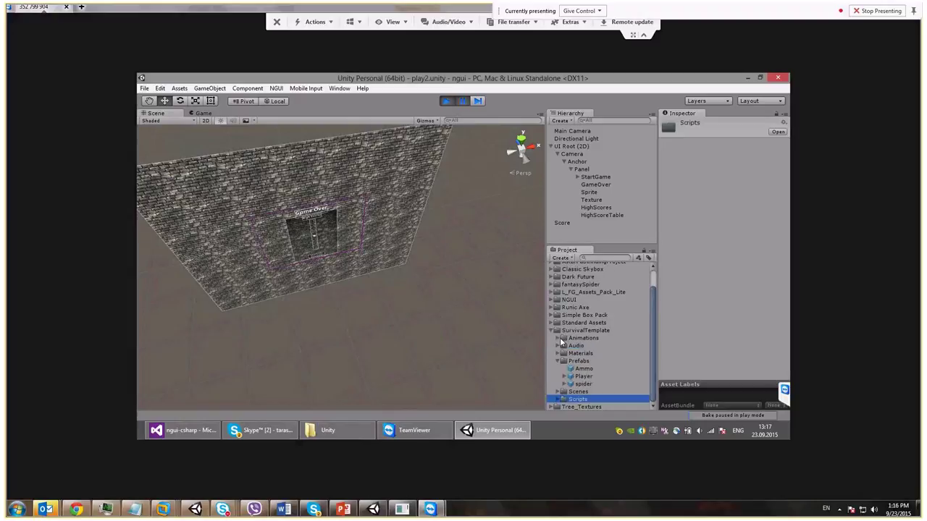
pyautogui.moveTo(651, 301); pyautogui.dragTo(652, 278)
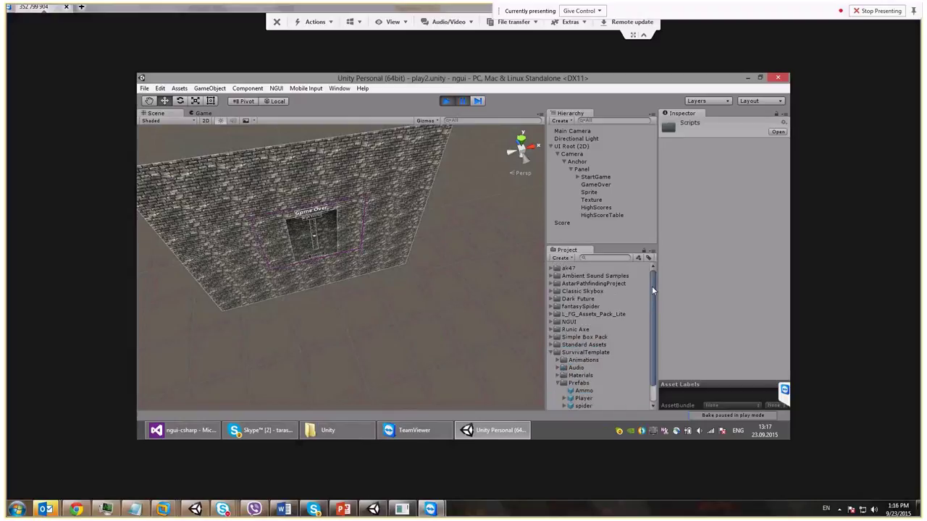
pyautogui.click(552, 352)
pyautogui.click(552, 352)
pyautogui.click(557, 383)
pyautogui.click(560, 397)
# - Expand Standard Assets > Utility to list scripts like ActivateTrigger and AutoMoveAndRotate
pyautogui.scroll(-4, 568, 395)
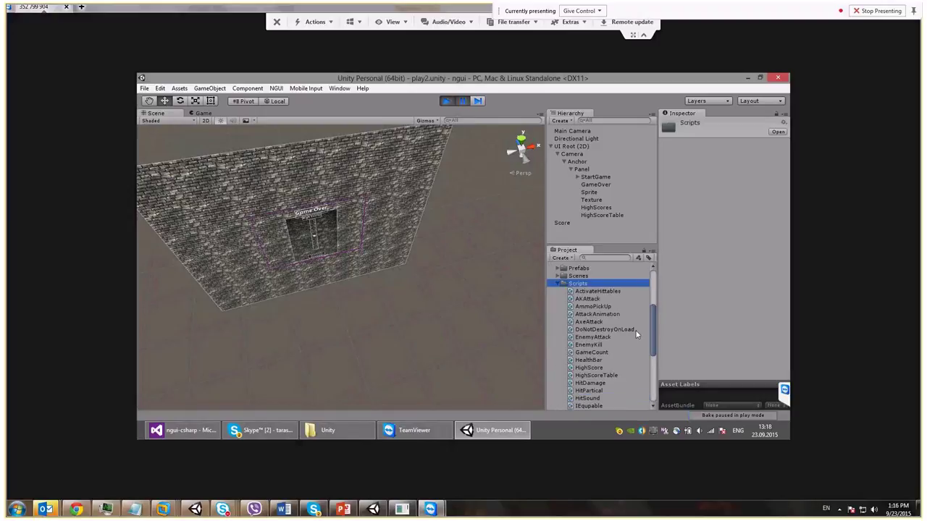
pyautogui.scroll(2, 581, 315)
pyautogui.scroll(2, 581, 314)
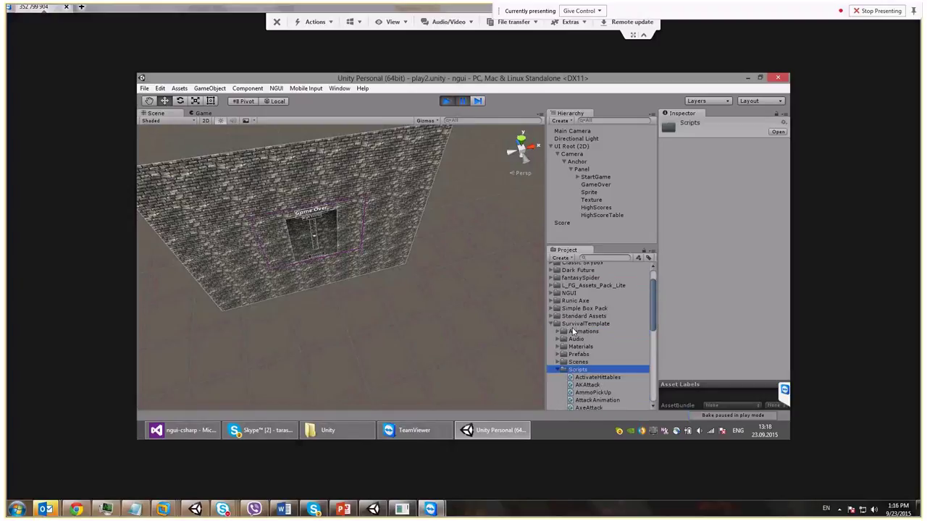
pyautogui.click(552, 317)
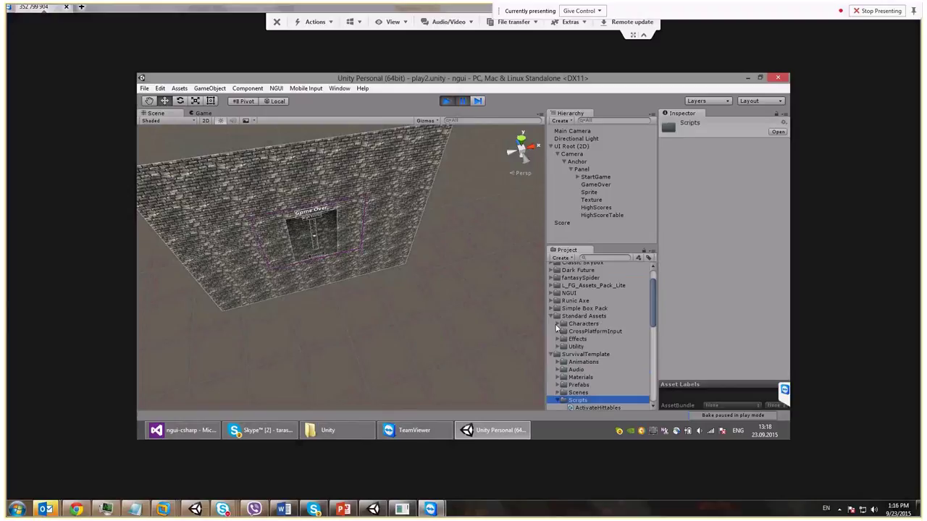
pyautogui.click(558, 347)
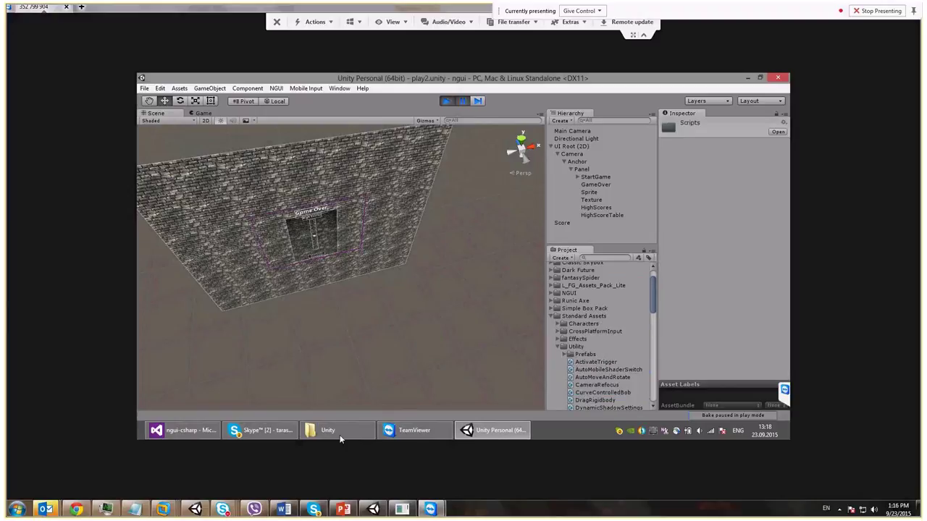
# - Return to Visual Studio's SpinObject.cs and collapse the ngui-csharp solution to three projects
pyautogui.click(184, 430)
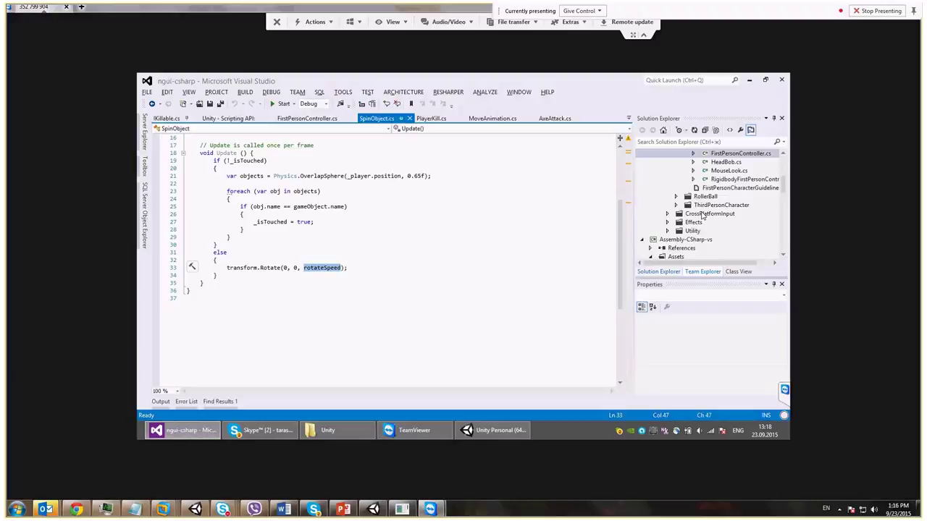
pyautogui.scroll(10, 701, 216)
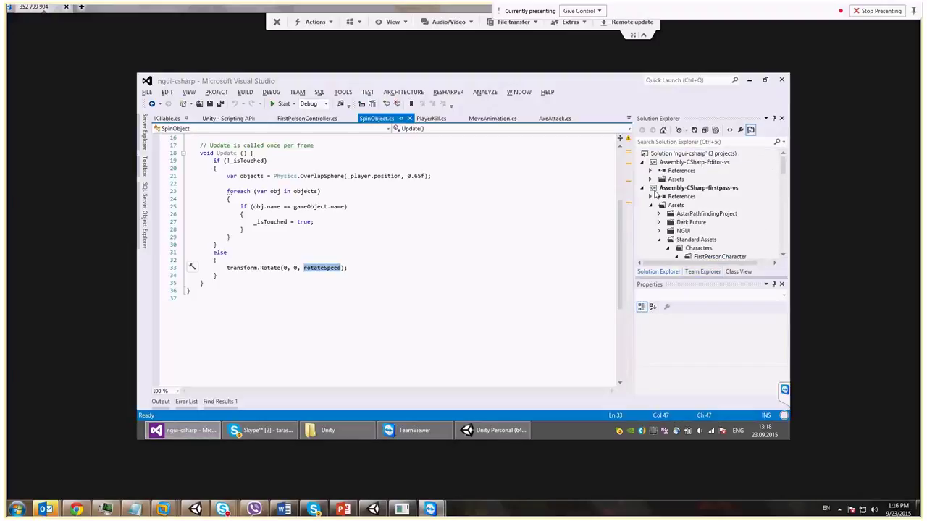
pyautogui.click(642, 188)
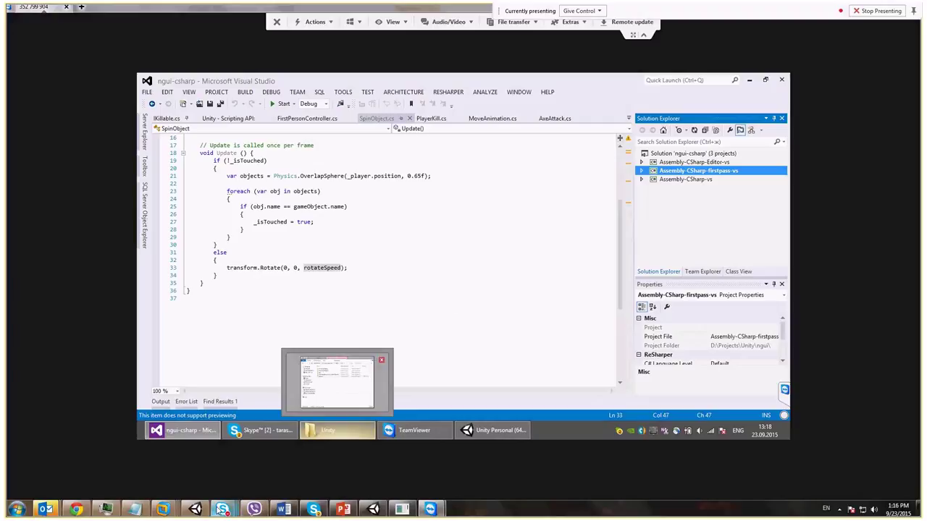
pyautogui.moveTo(222, 509)
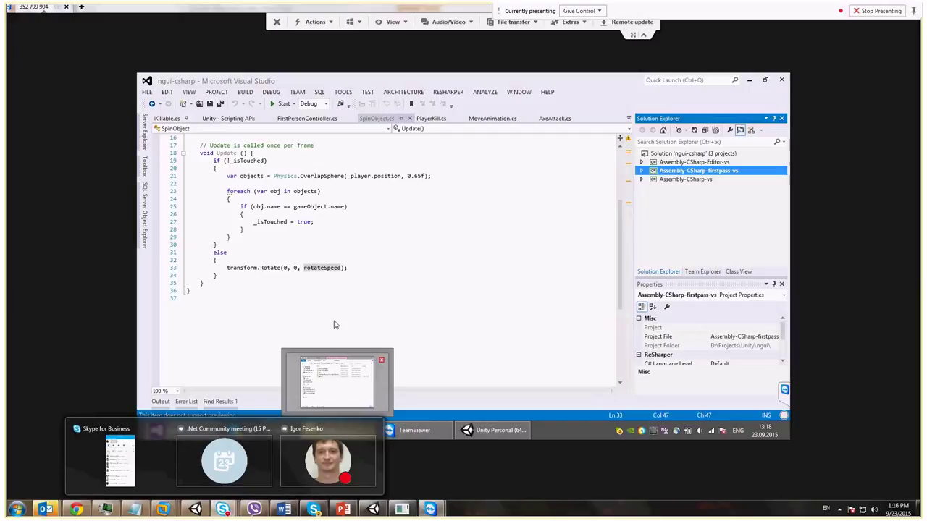